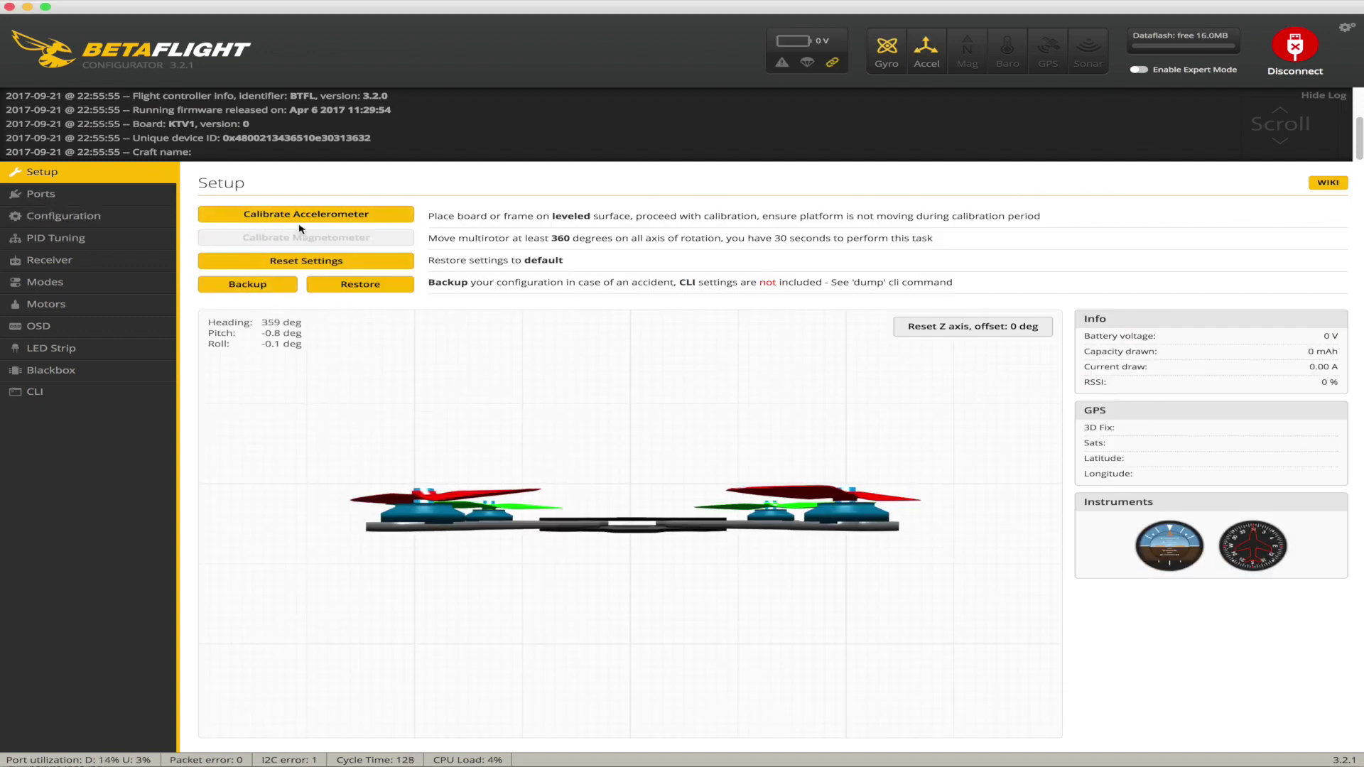
Open the port configuration and check the telemetry output options for UART1
click(43, 193)
click(45, 175)
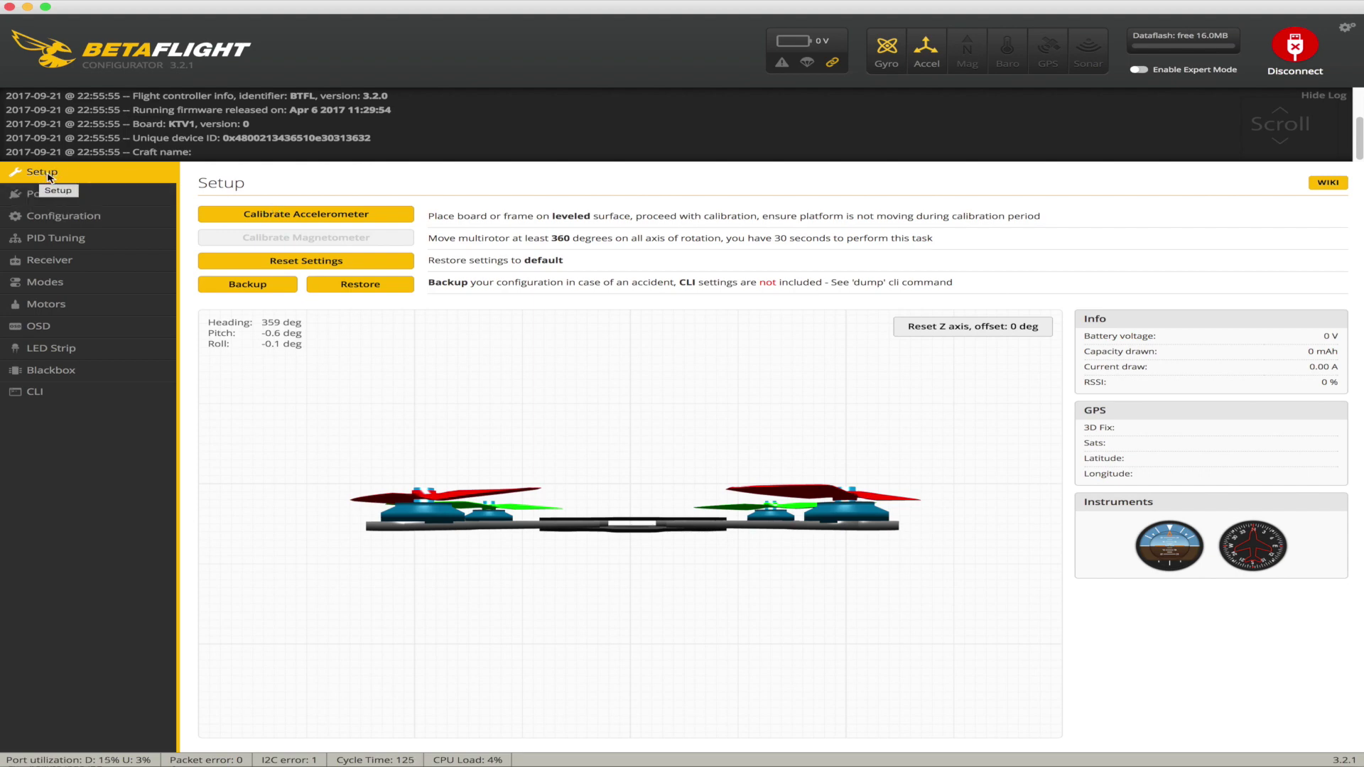
click(43, 194)
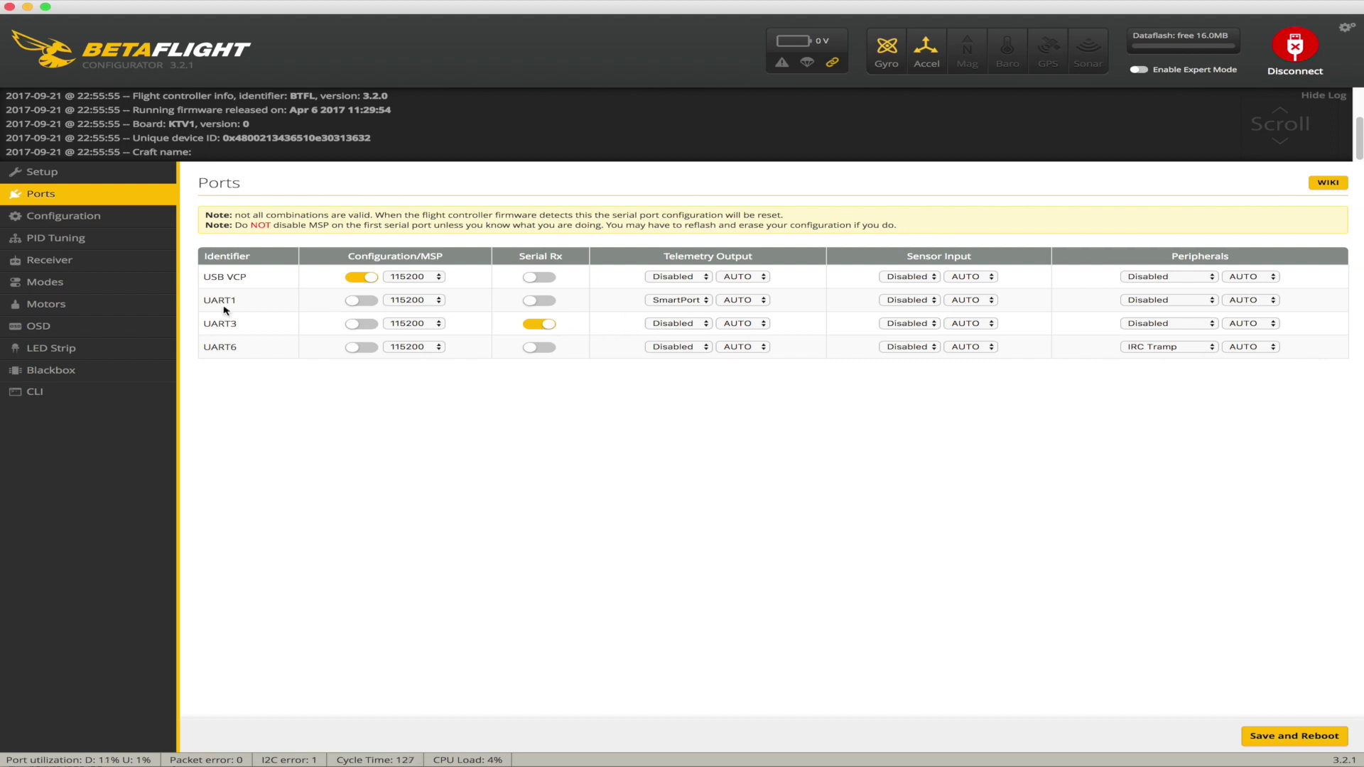
click(693, 309)
click(675, 263)
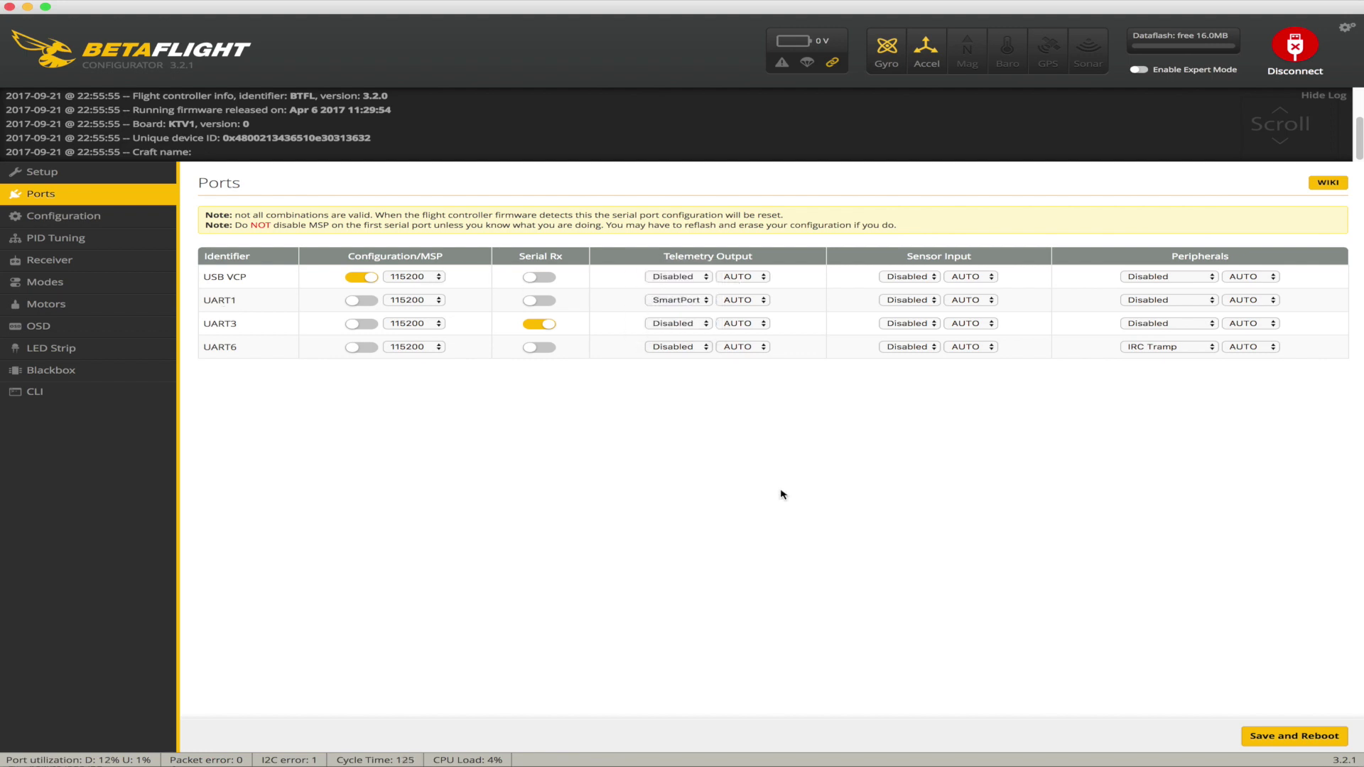
Check the peripheral options for UART6, keep IRC Tramp selected, and save the port settings with a reboot
click(1177, 347)
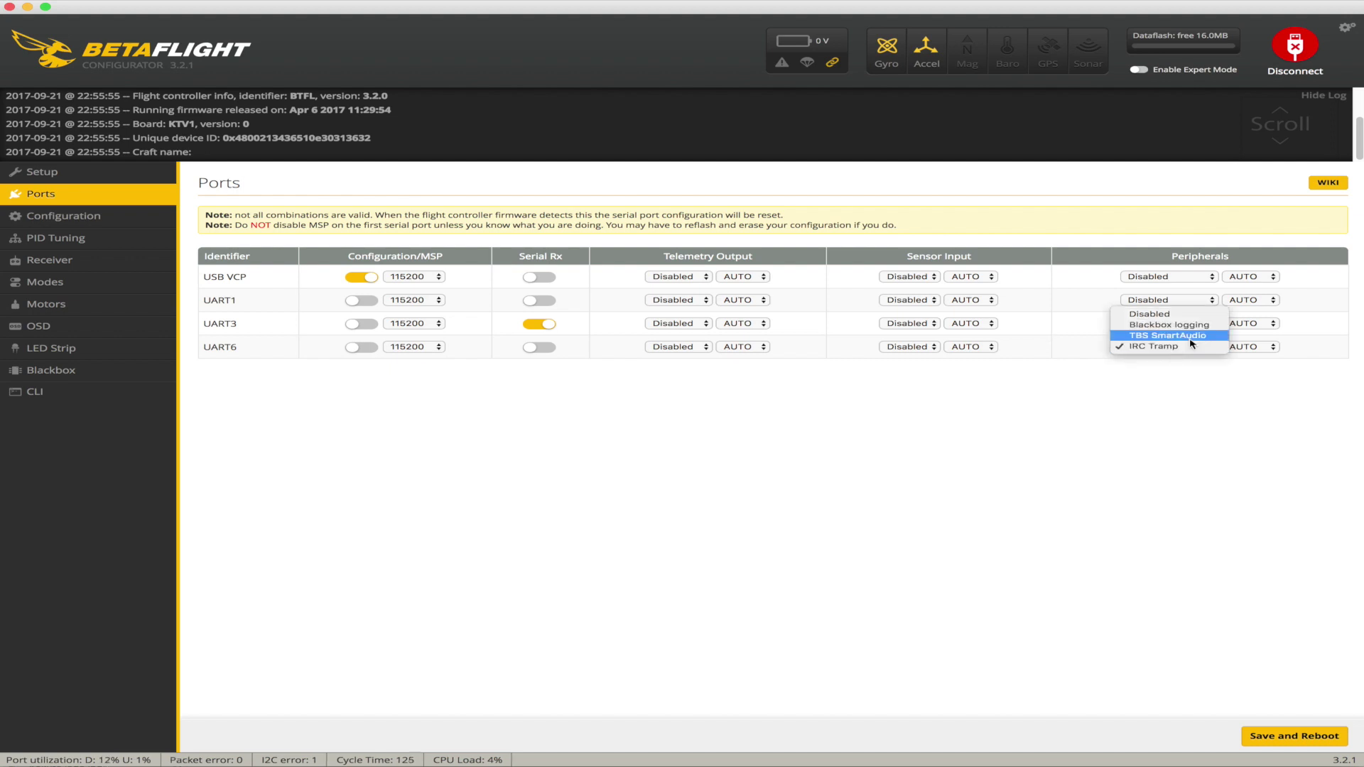
click(1191, 338)
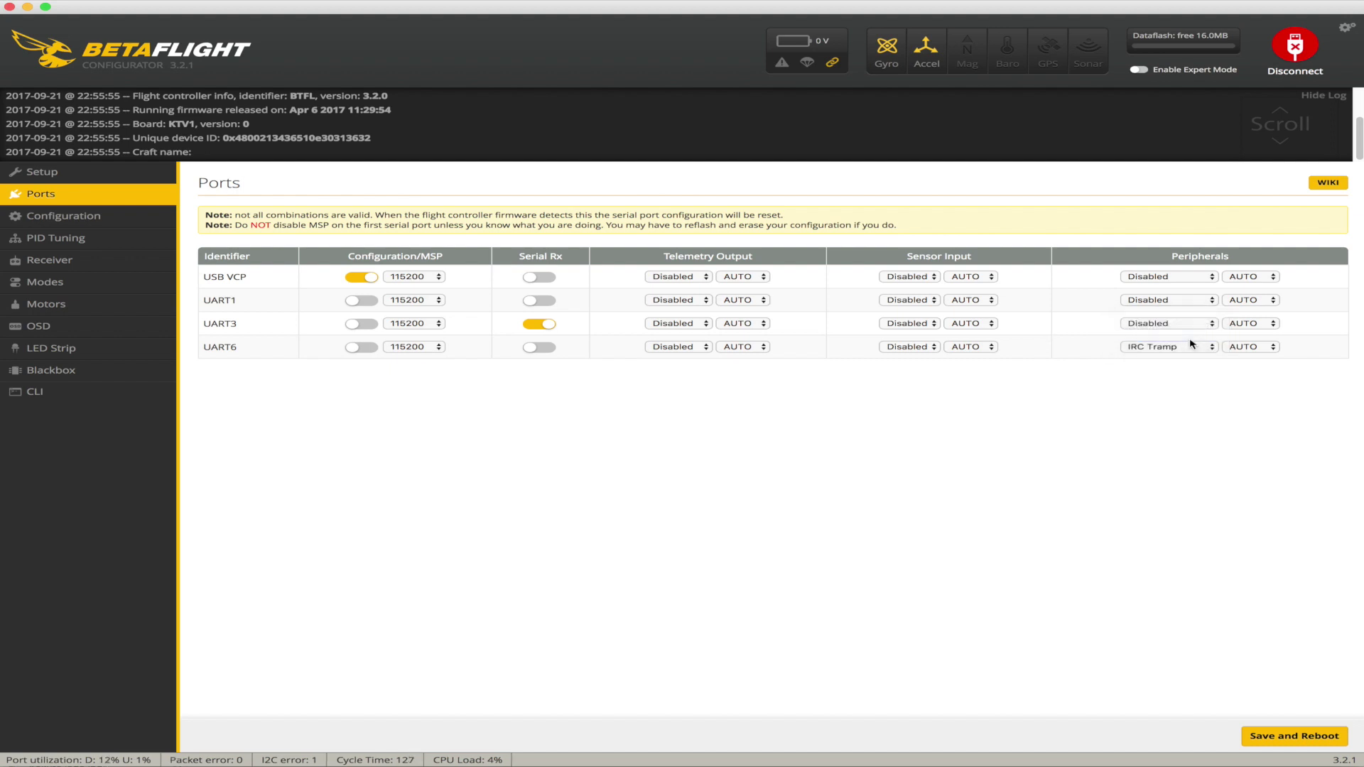
click(1272, 738)
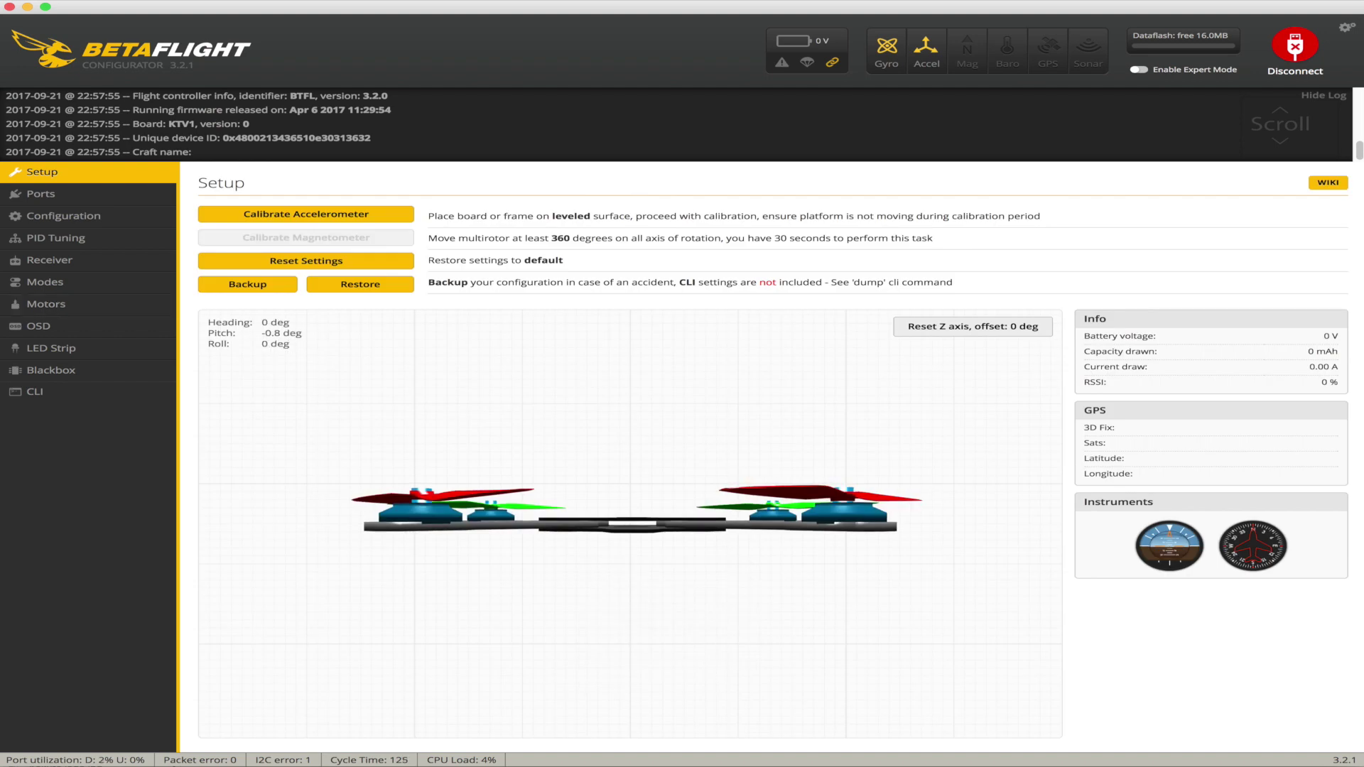
Enable gyro 32kHz sampling mode in the configuration and set the gyro update and PID loop frequencies to 16 kHz
click(78, 216)
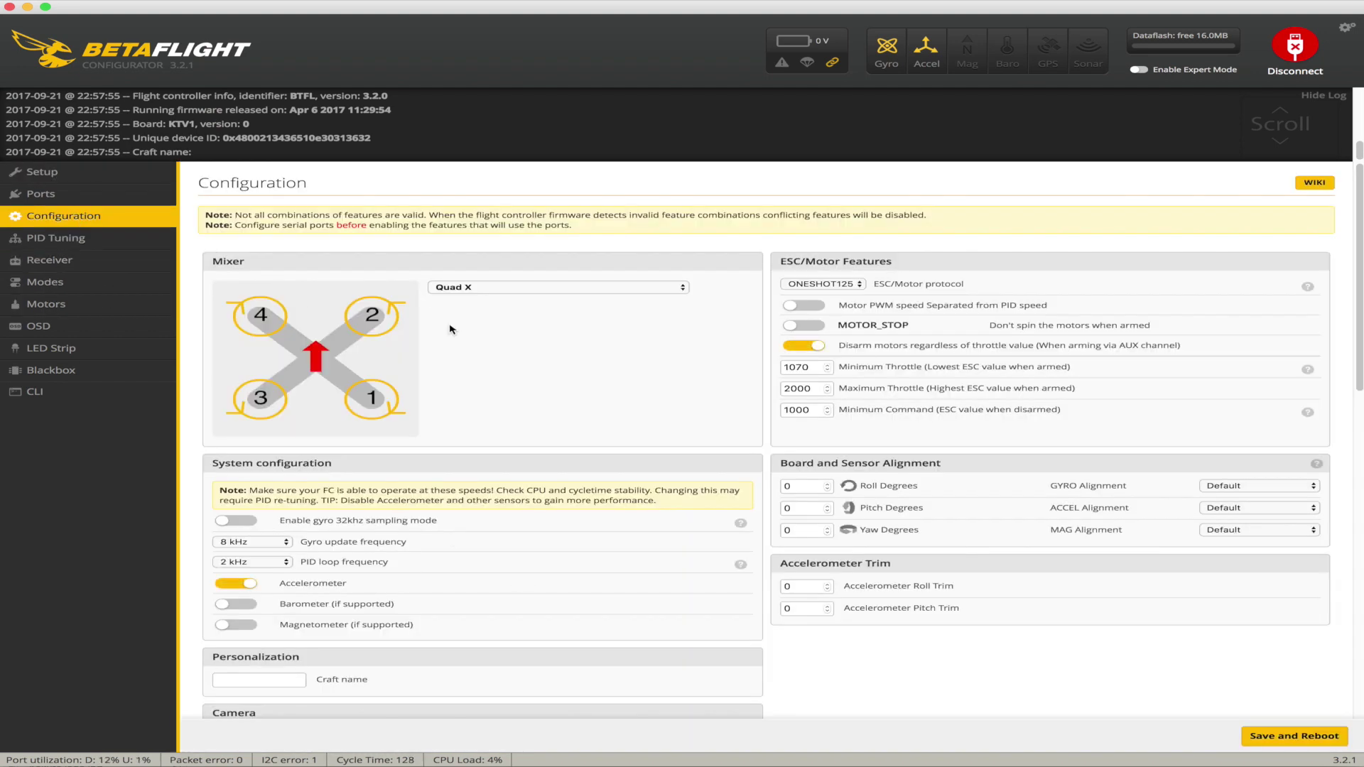
scroll(449, 541, down, 1)
click(263, 512)
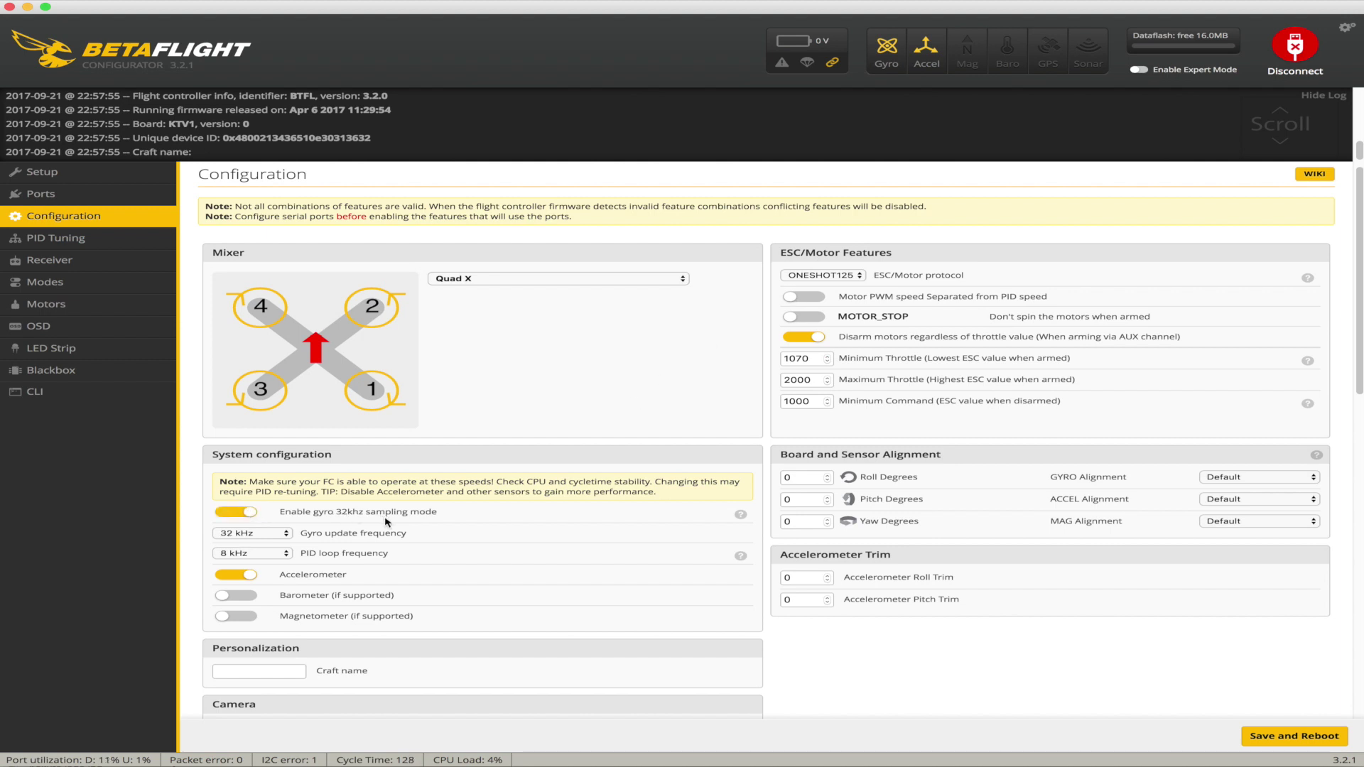
click(250, 533)
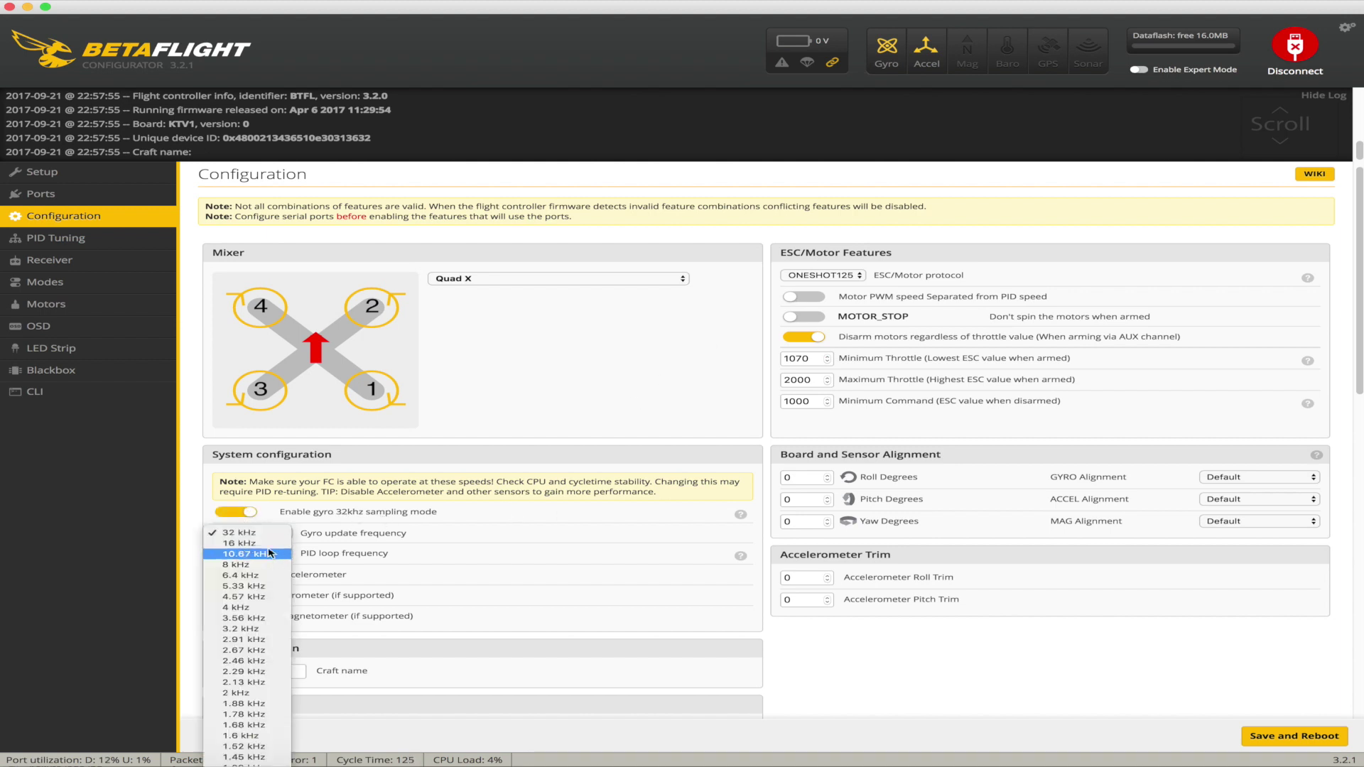
click(281, 542)
click(282, 542)
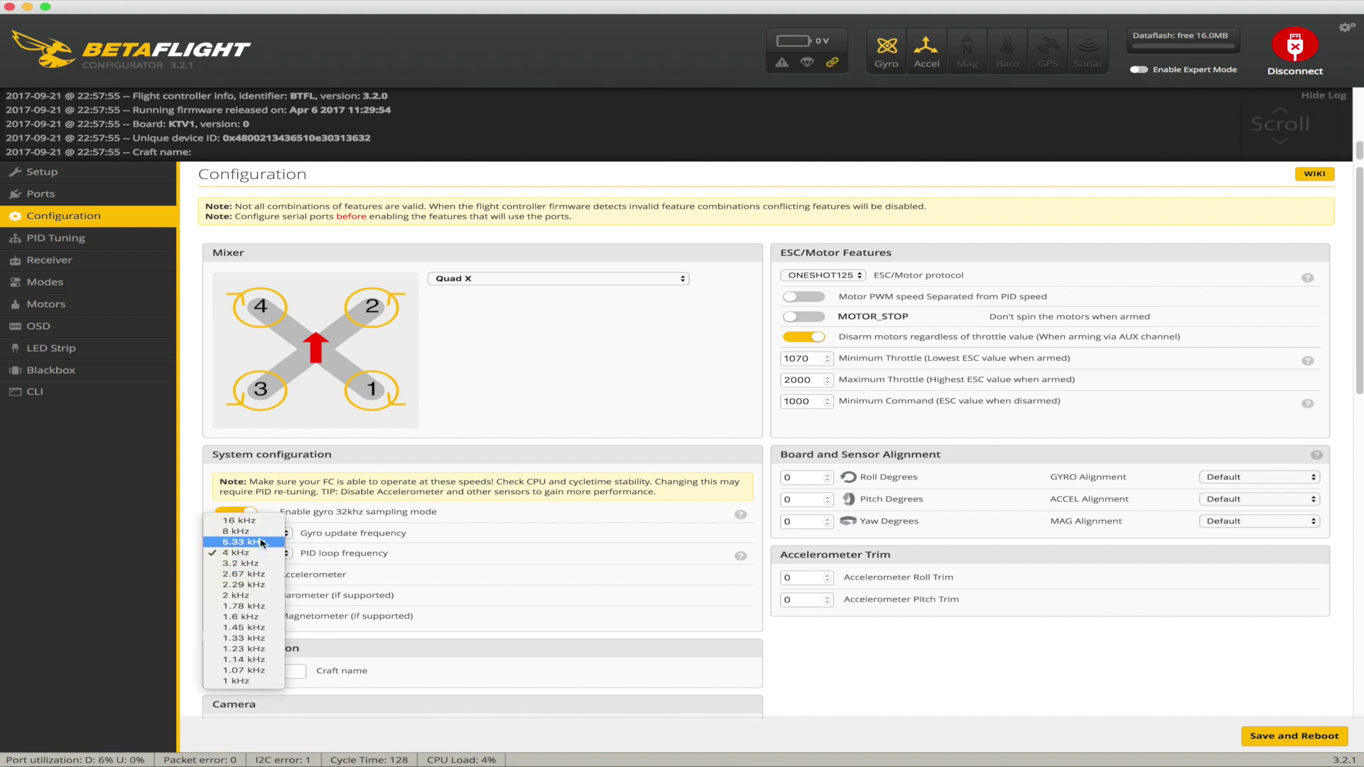
click(245, 521)
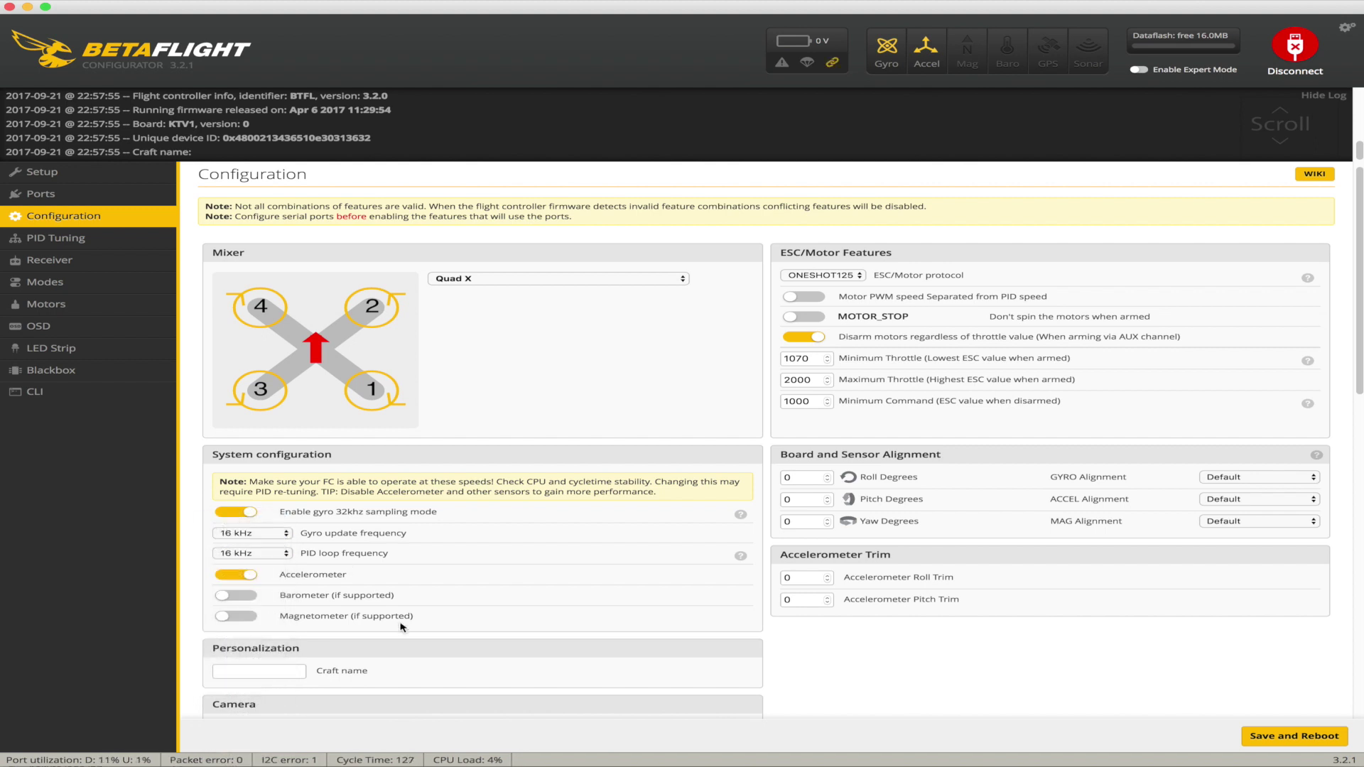
Set the gyro update and PID loop frequencies to 32 kHz, and save with a reboot
click(284, 538)
click(261, 527)
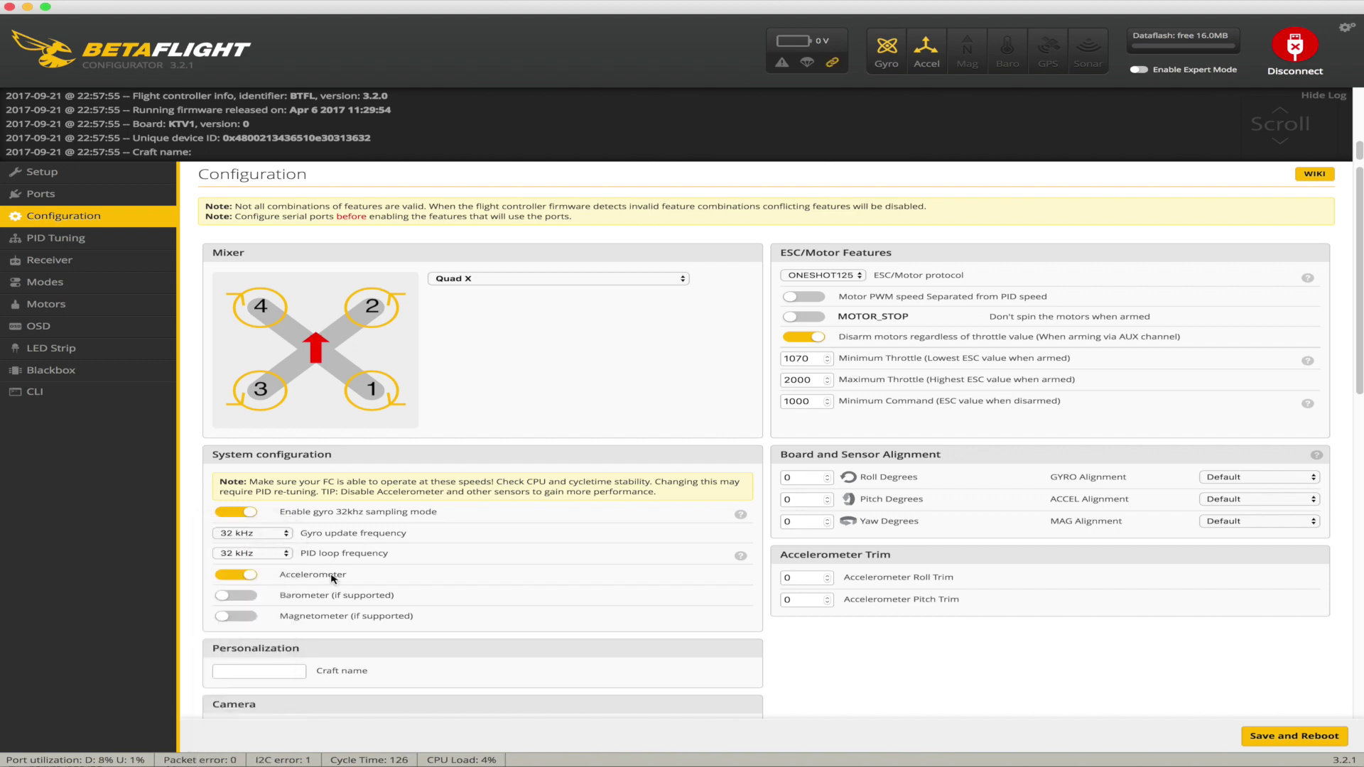
click(282, 554)
click(433, 555)
click(1283, 734)
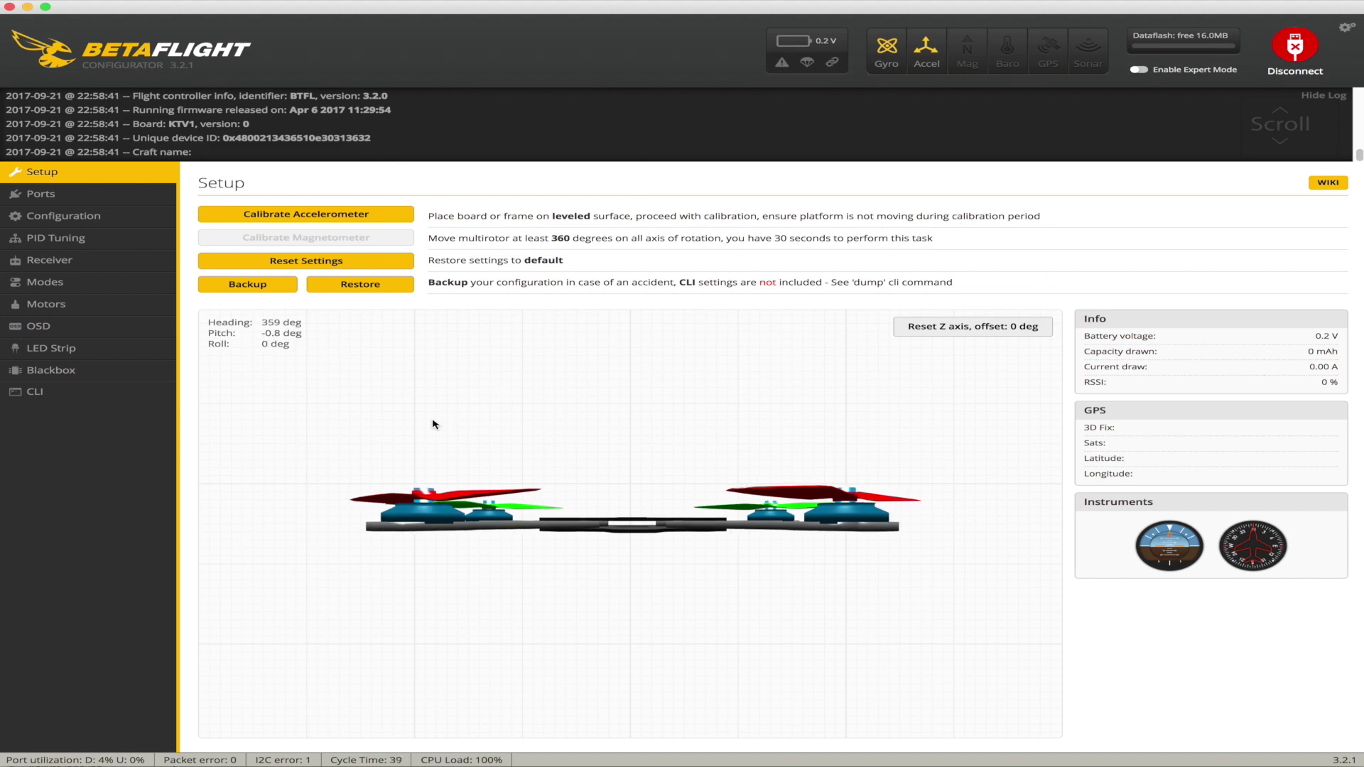
Set the gyro update and PID loop frequencies back to 16 kHz with the accelerometer disabled, and save with a reboot
click(71, 216)
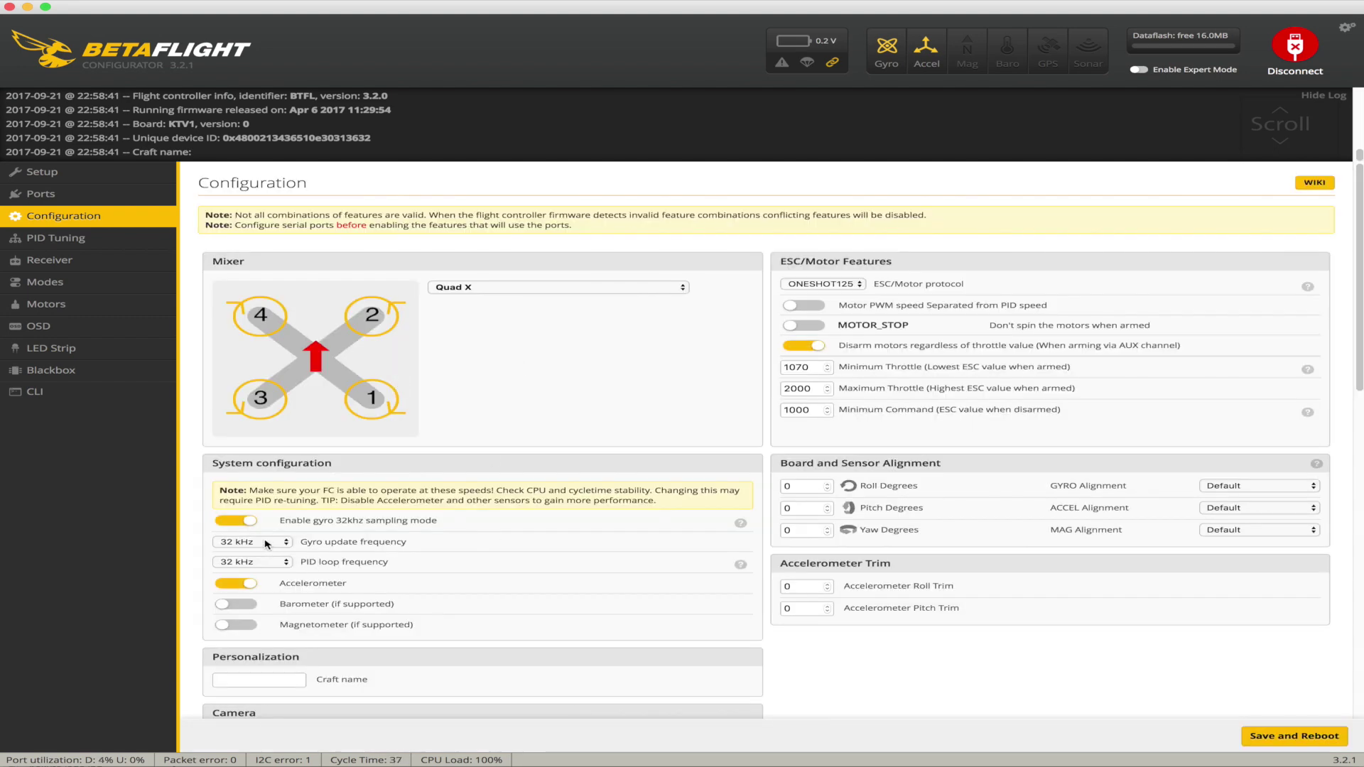
click(269, 544)
click(270, 553)
click(271, 562)
click(455, 593)
click(238, 587)
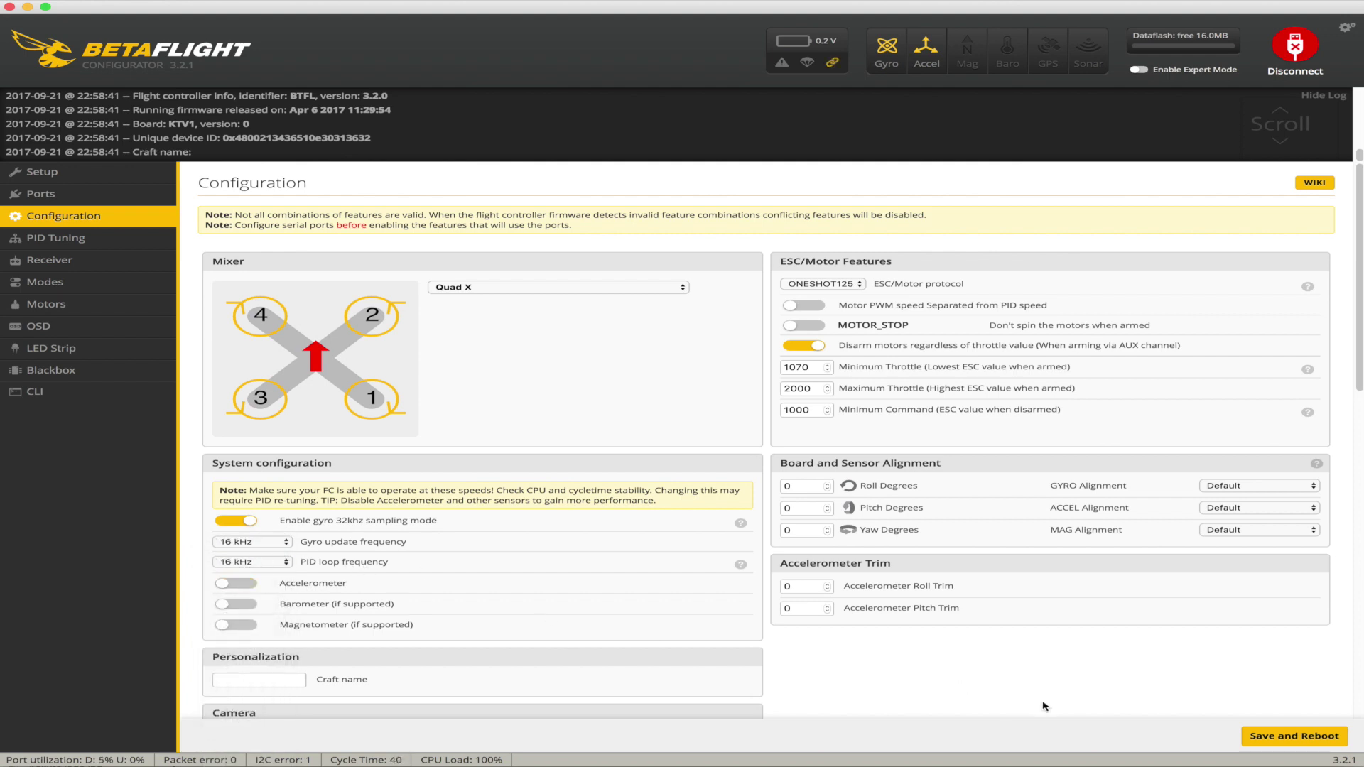
click(1284, 742)
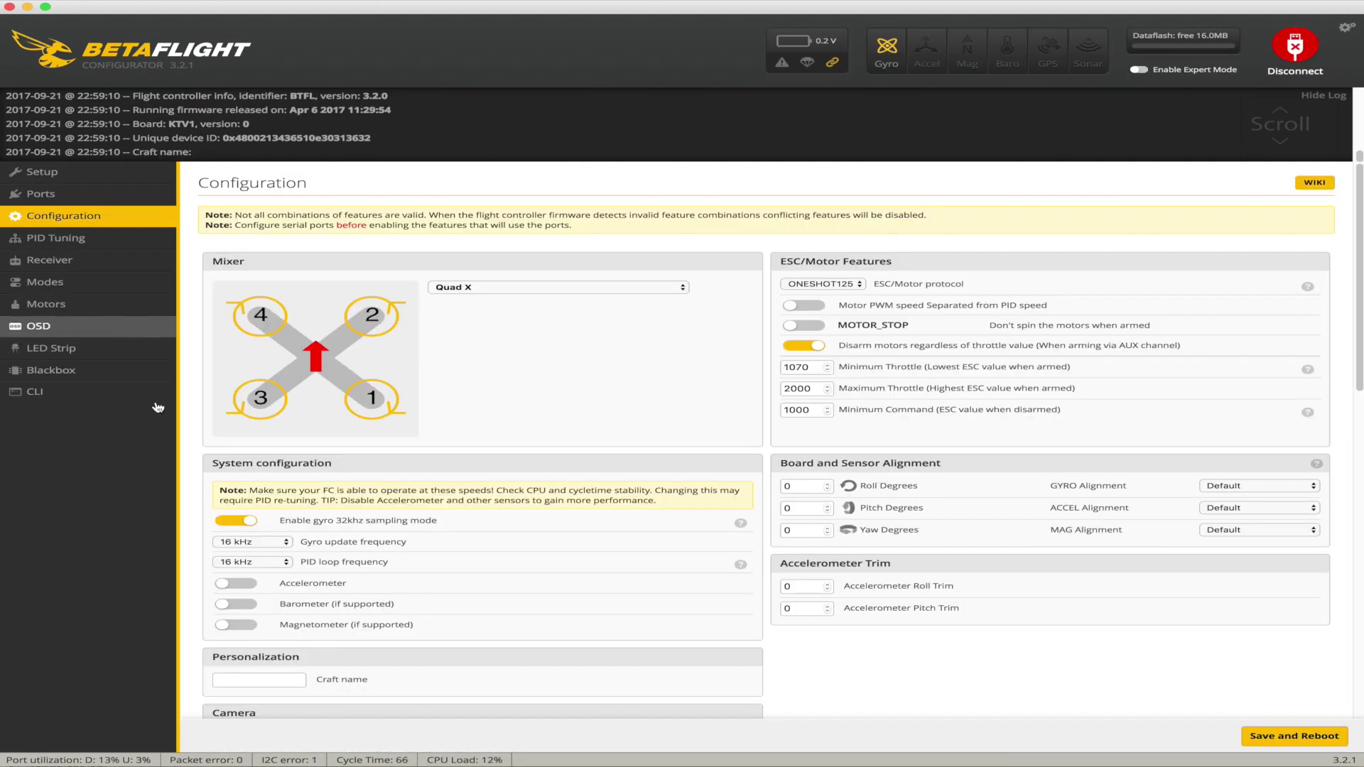
Name the craft SGSF4 and set the serial receiver provider to CRSF
scroll(441, 604, down, 5)
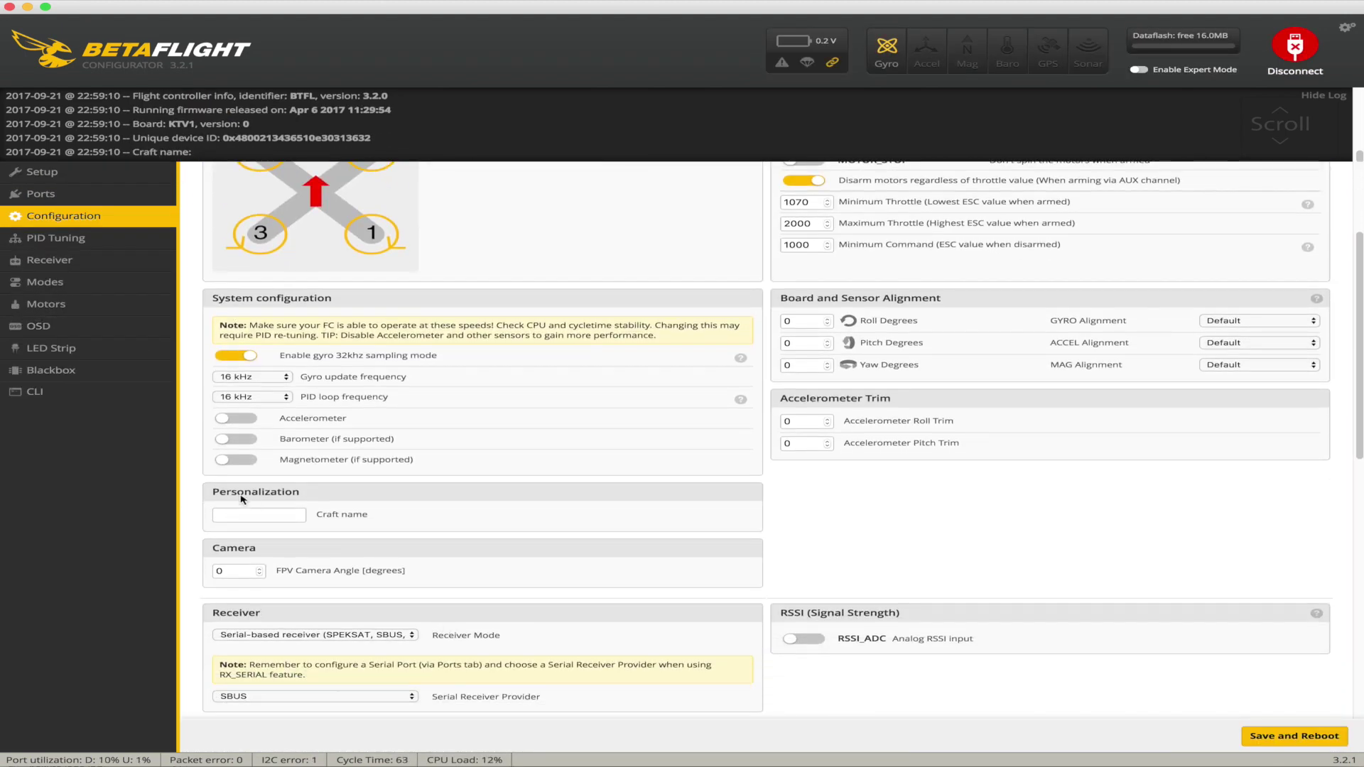
text(GSF4)
scroll(348, 616, down, 3)
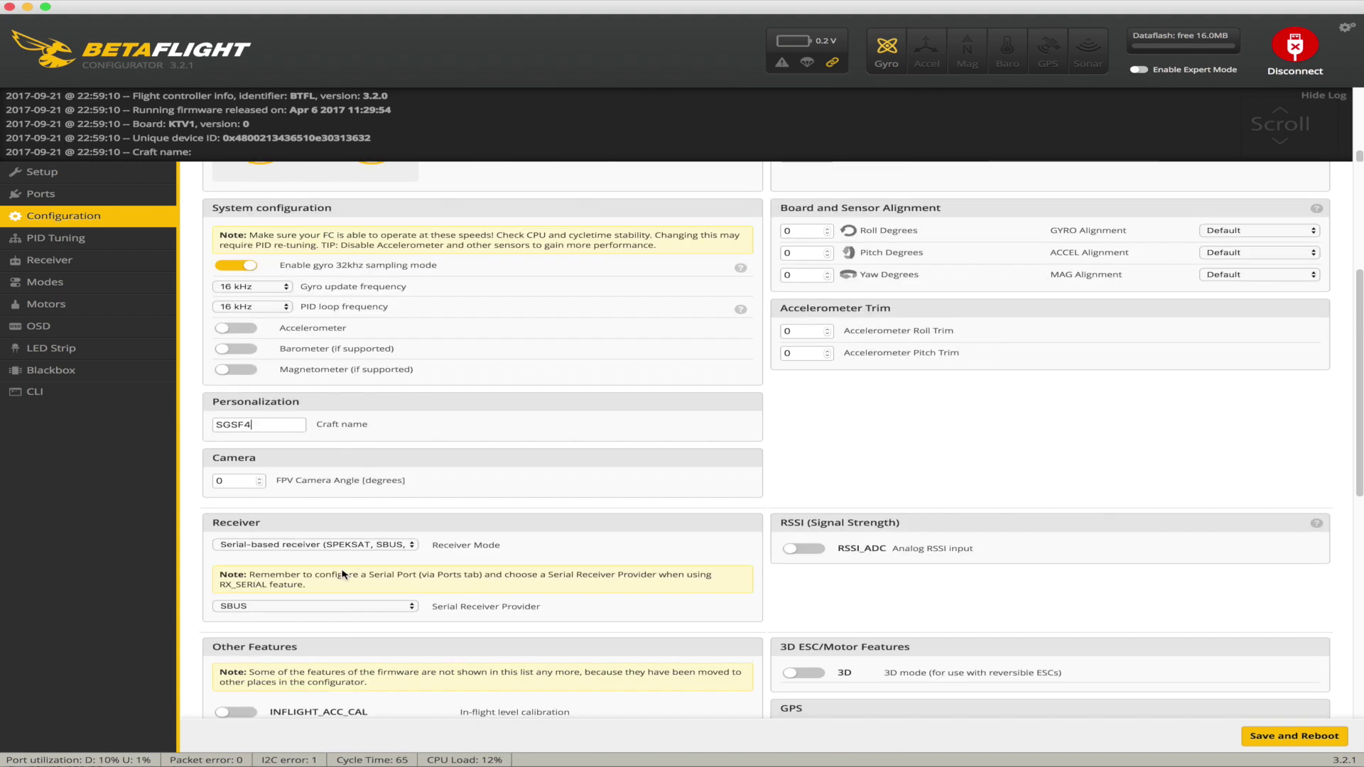
click(364, 542)
click(223, 544)
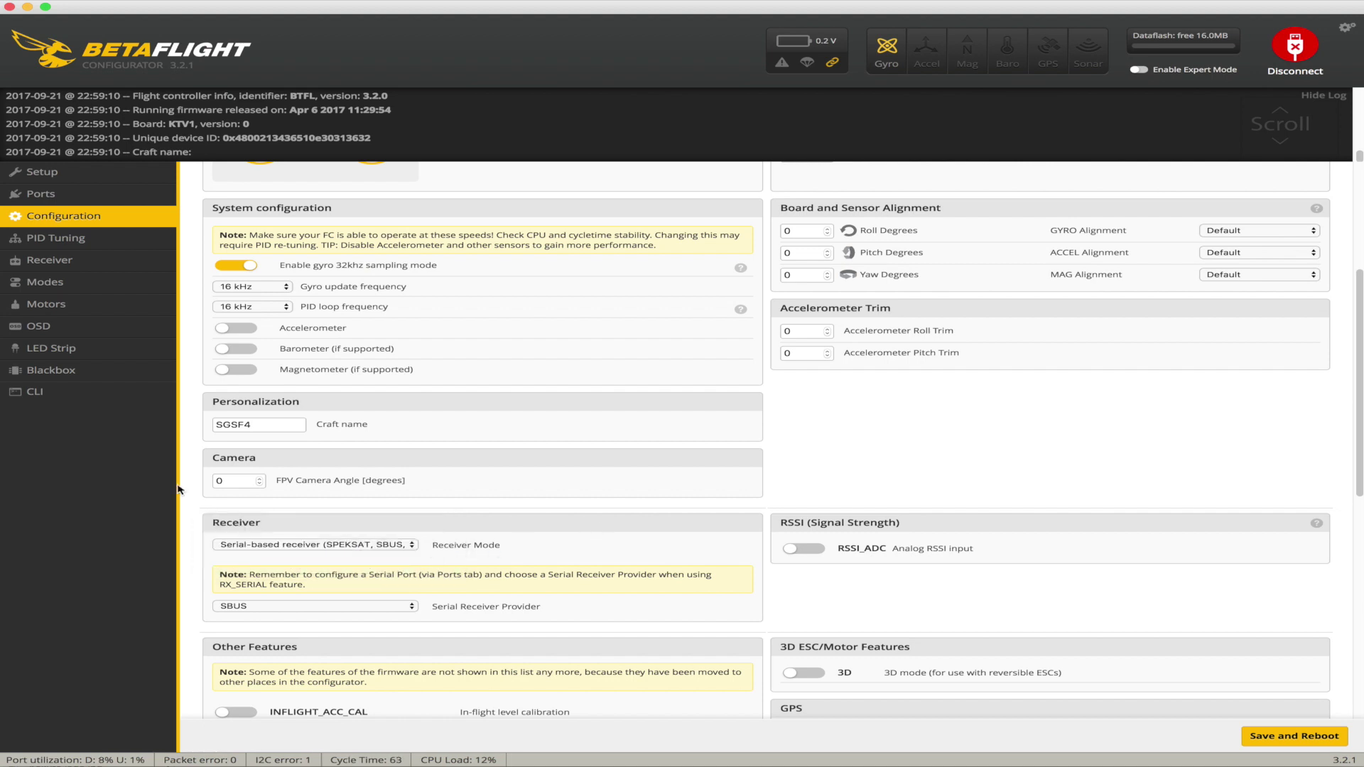
click(258, 610)
click(270, 687)
Disable the LED_STRIP and BLACKBOX features, and review the remaining features and battery voltage settings
scroll(377, 562, down, 5)
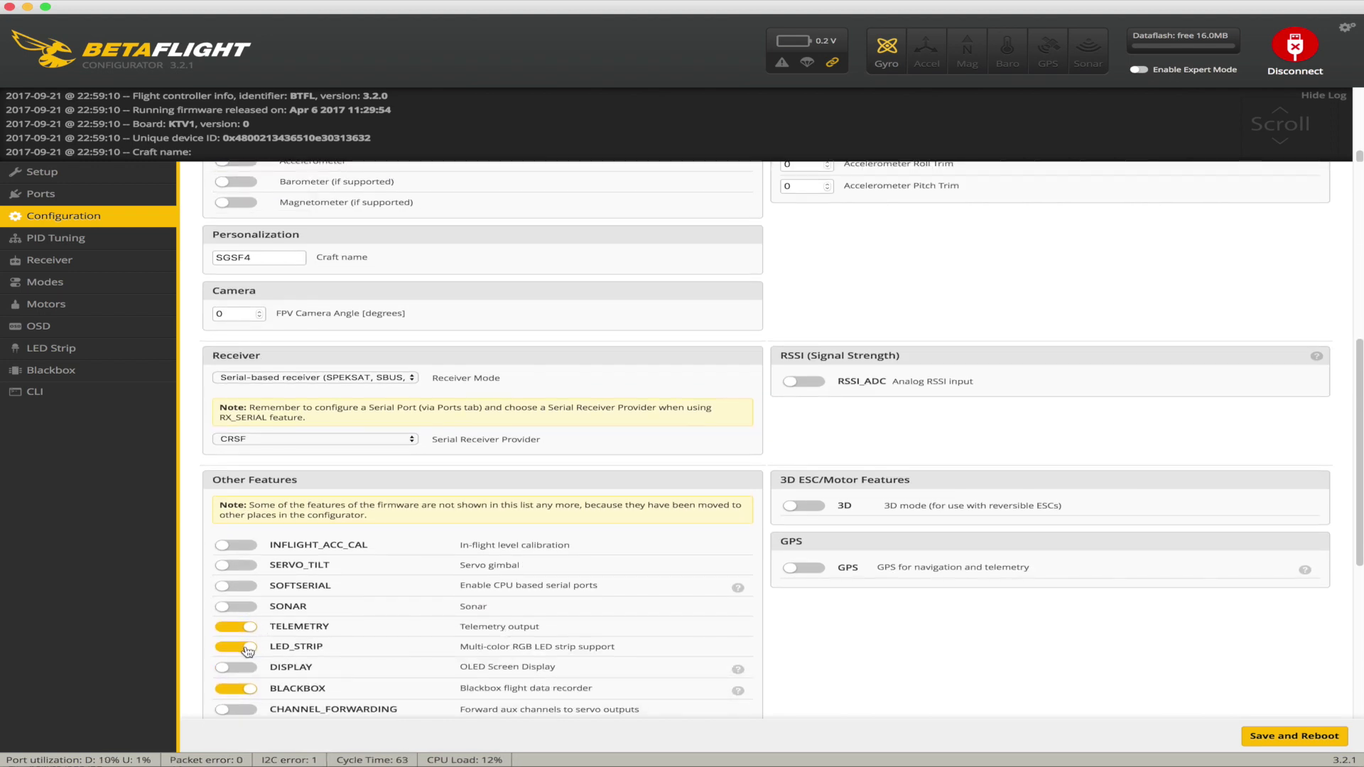
click(241, 647)
scroll(231, 648, down, 3)
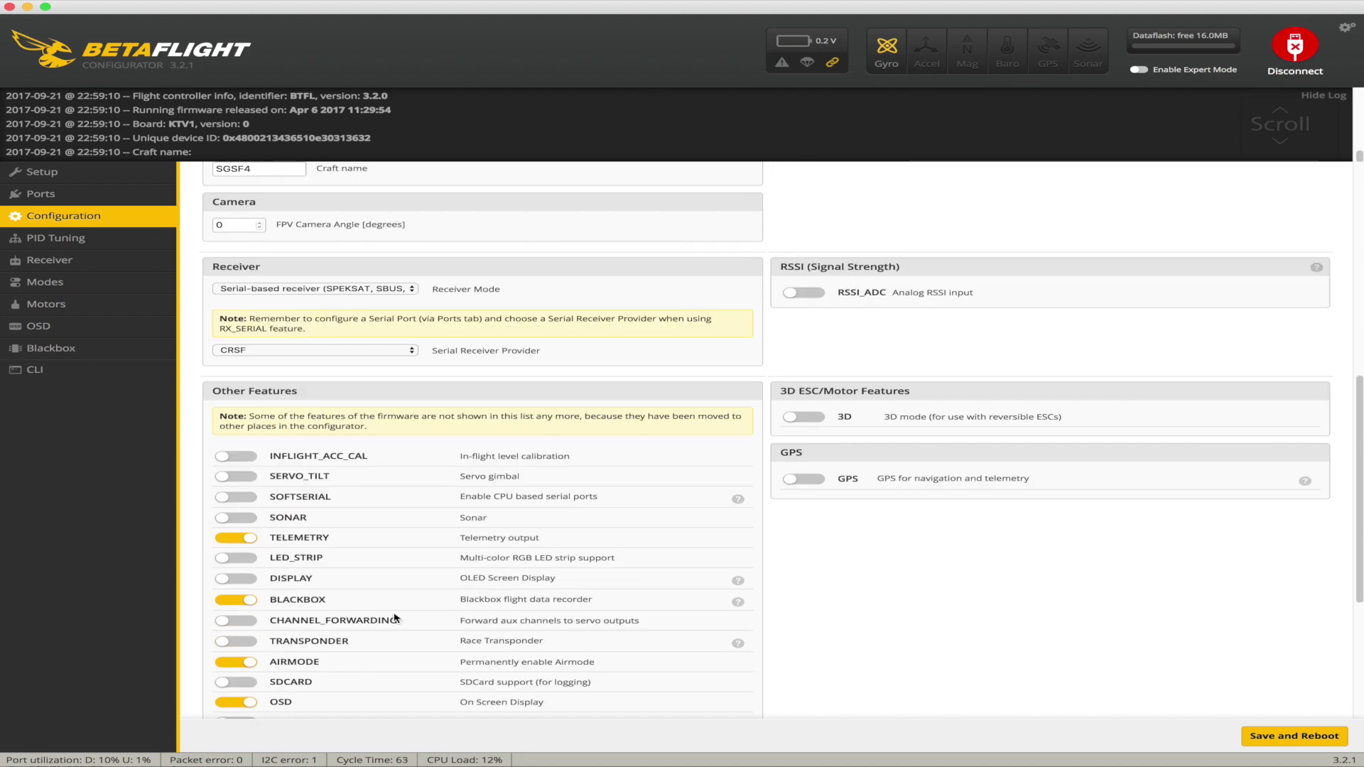
click(239, 602)
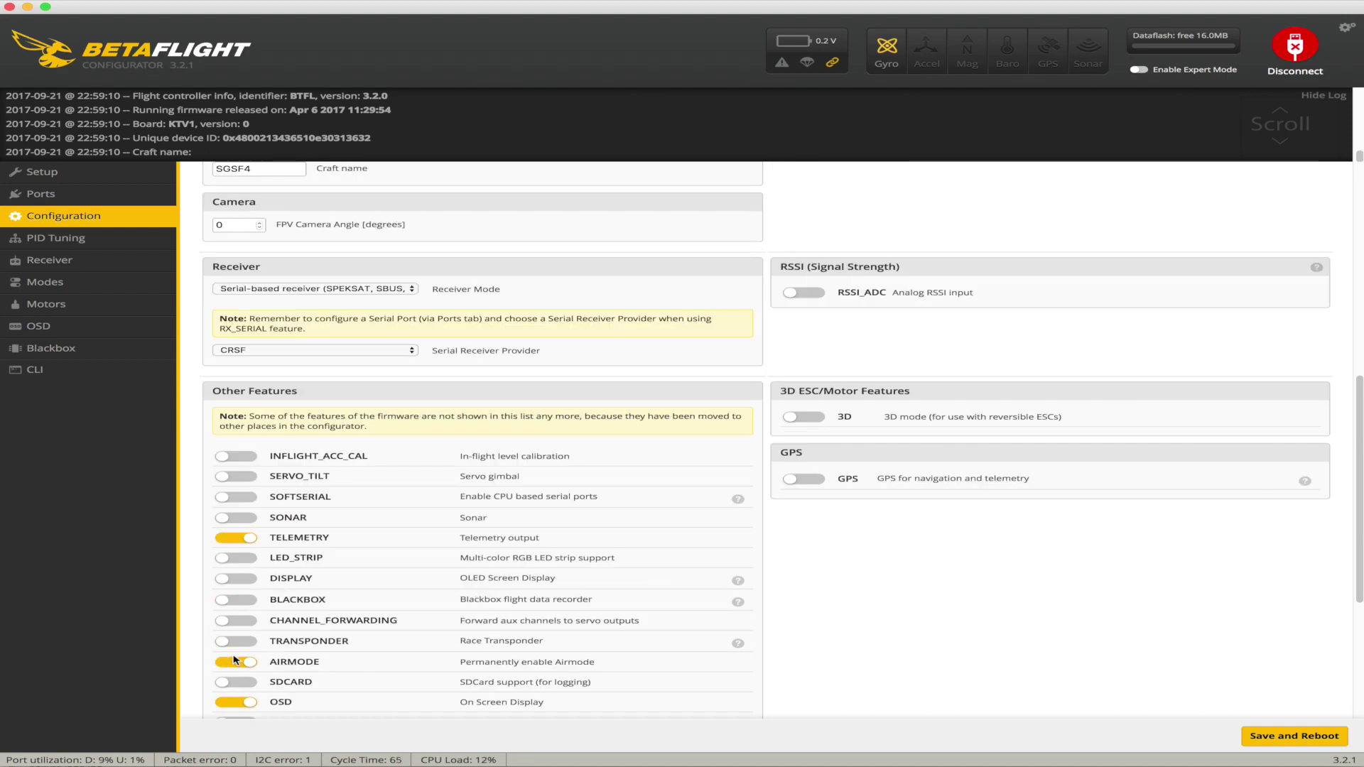
scroll(509, 669, down, 3)
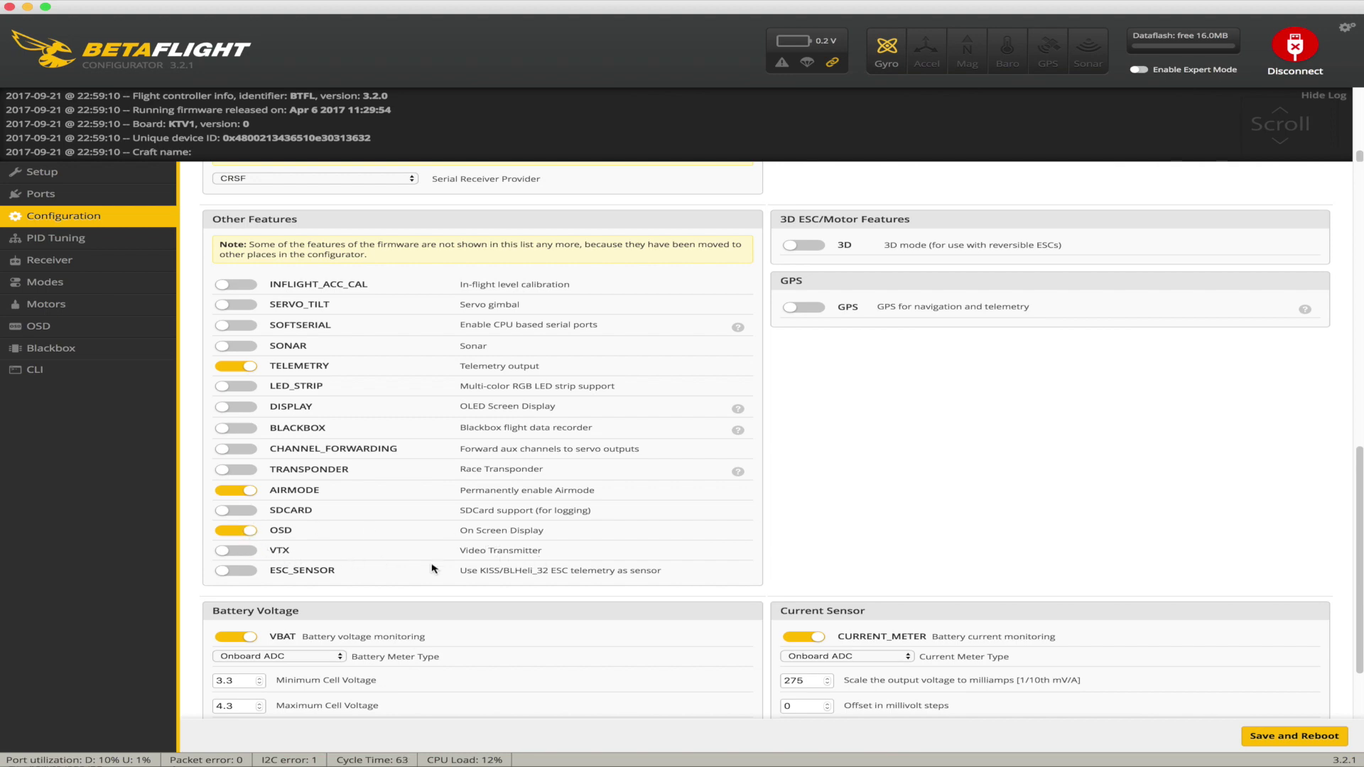
scroll(917, 494, down, 2)
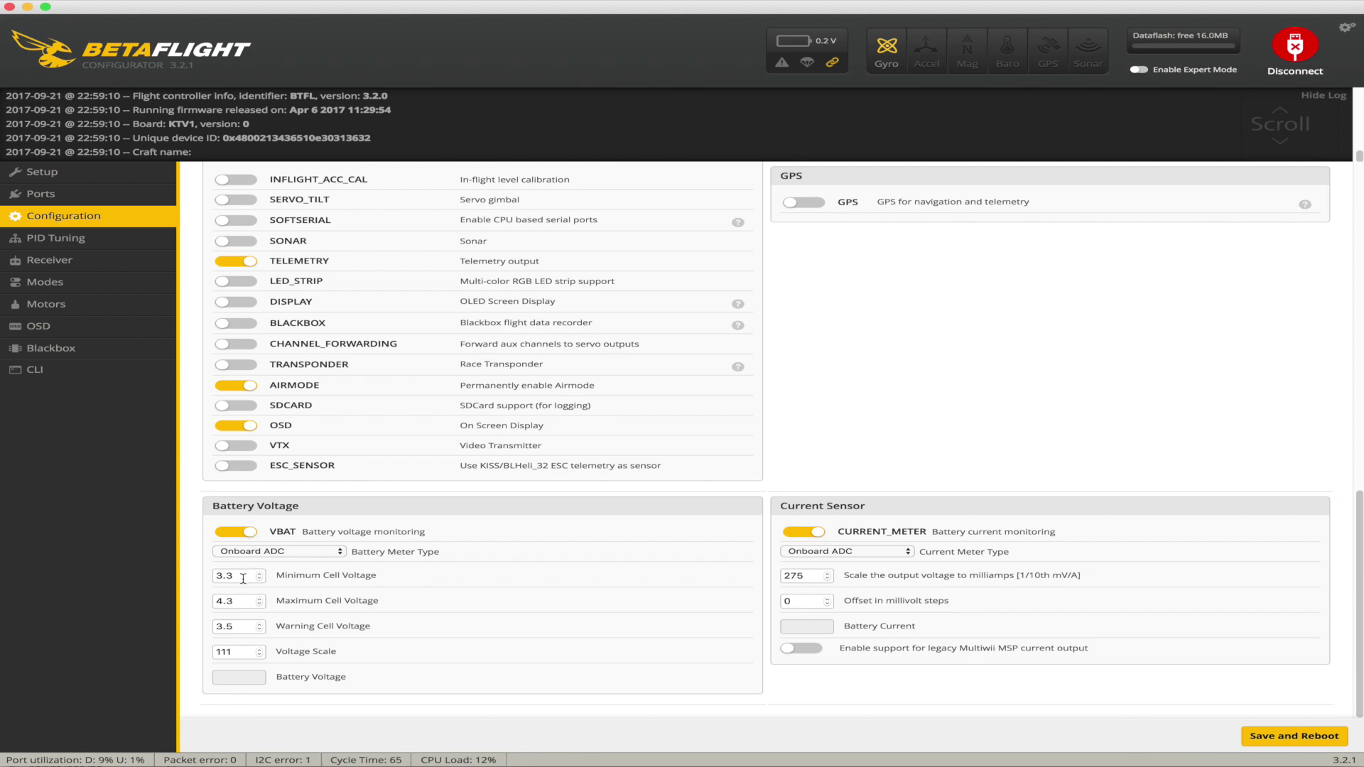
Set the ESC/Motor protocol to DSHOT1200 and save the configuration with a reboot
scroll(937, 393, up, 10)
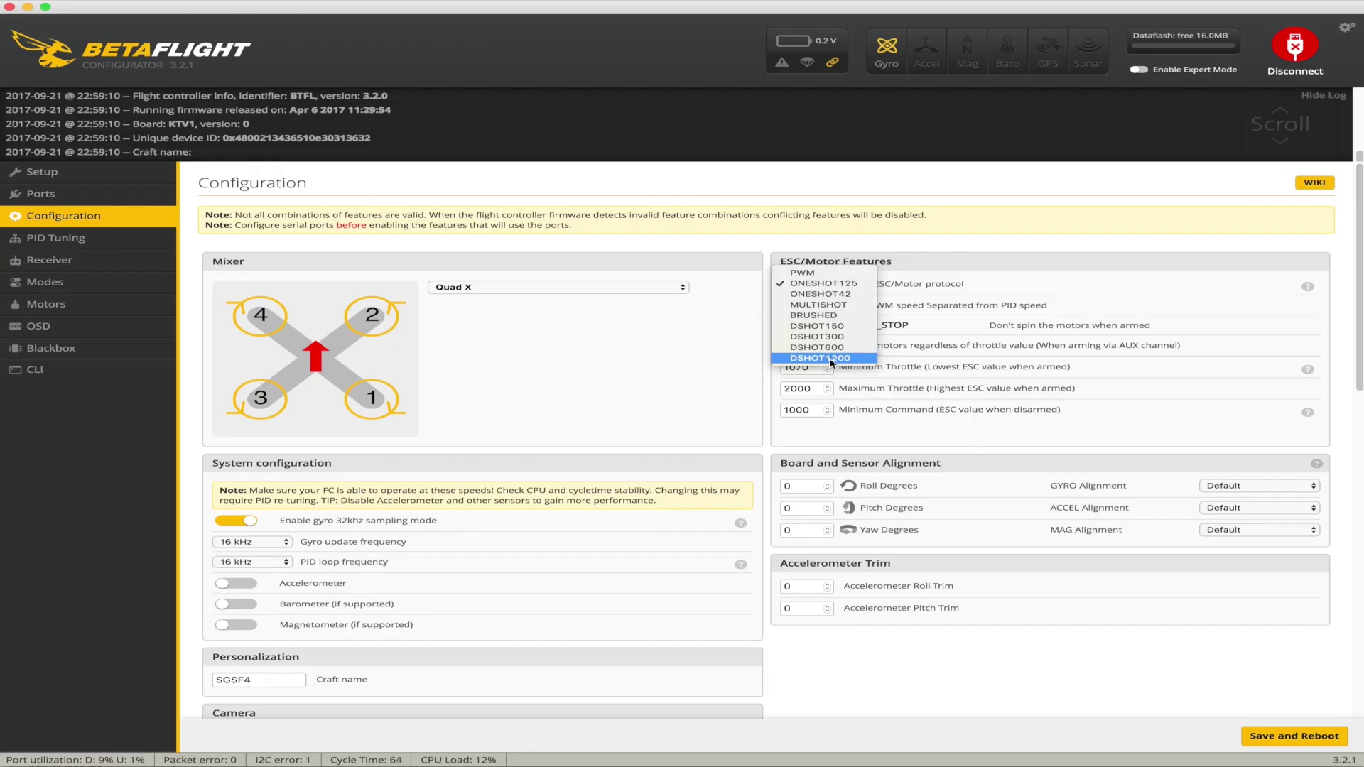
click(844, 361)
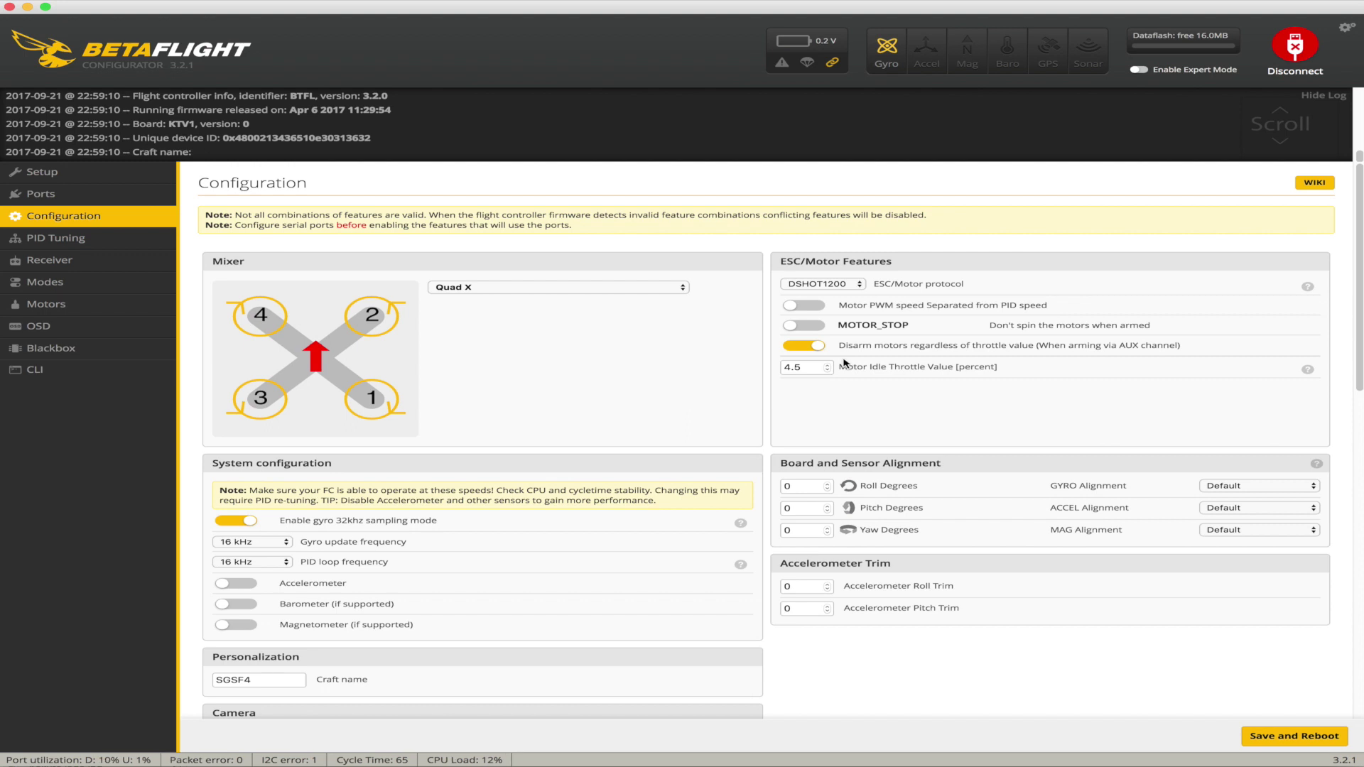
click(1283, 735)
scroll(370, 395, down, 10)
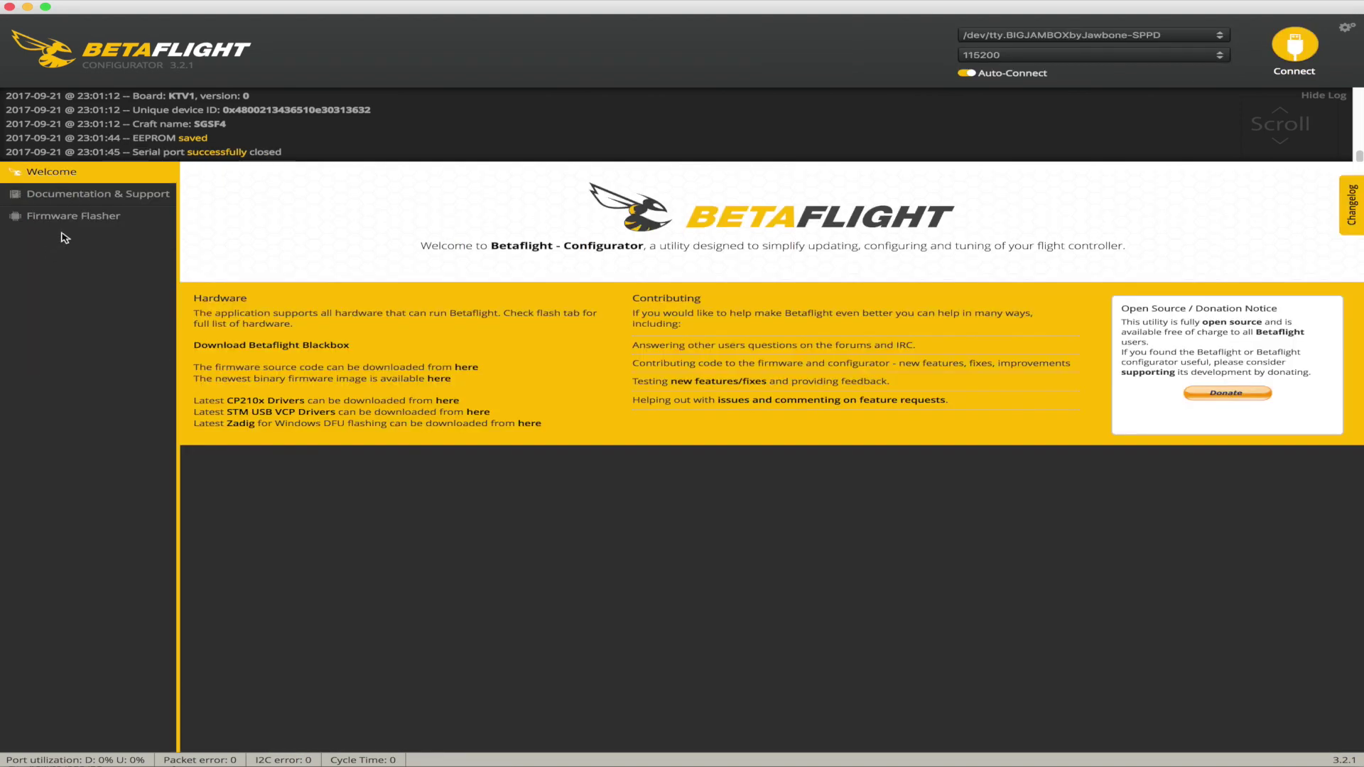
In PID Tuning, set the roll and pitch RC Rate to 1.35 and both their Super Rates to 0.73
click(64, 238)
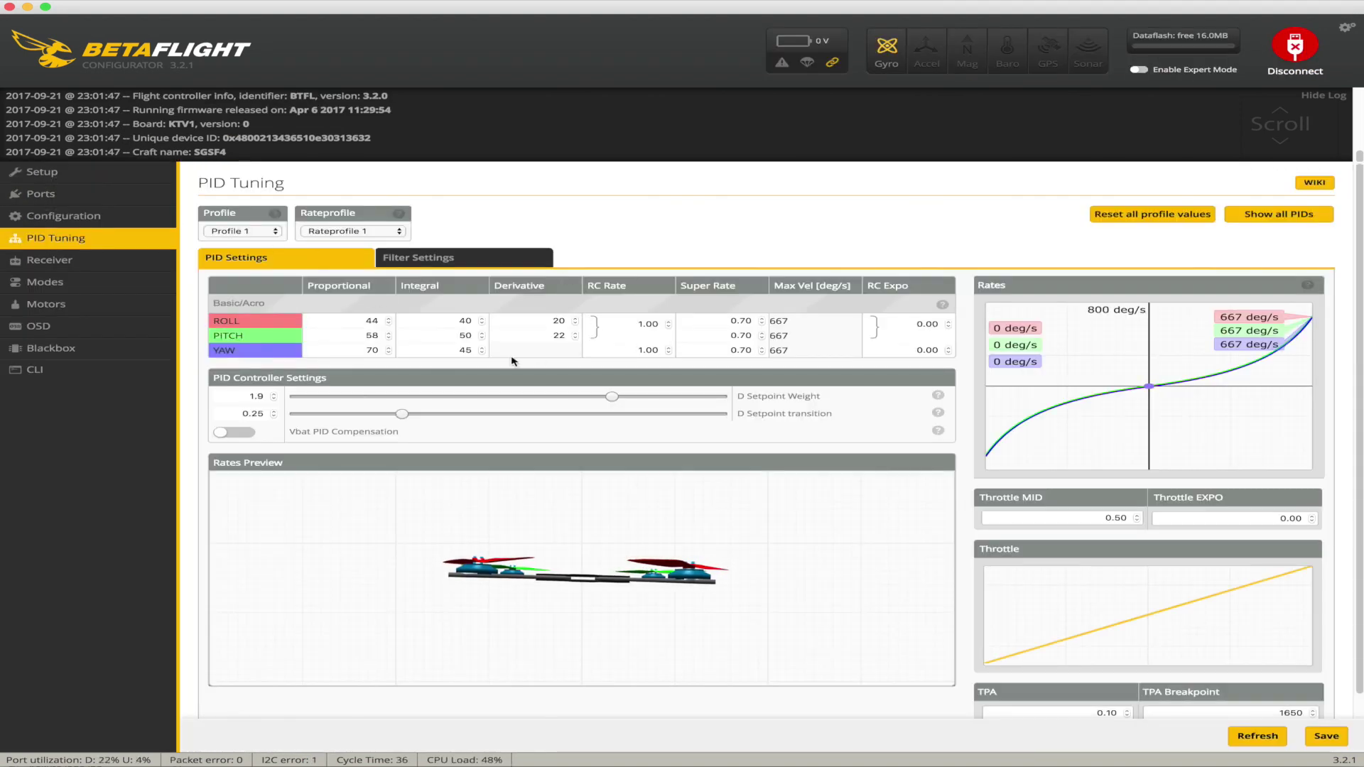
click(656, 324)
key(BackSpace)
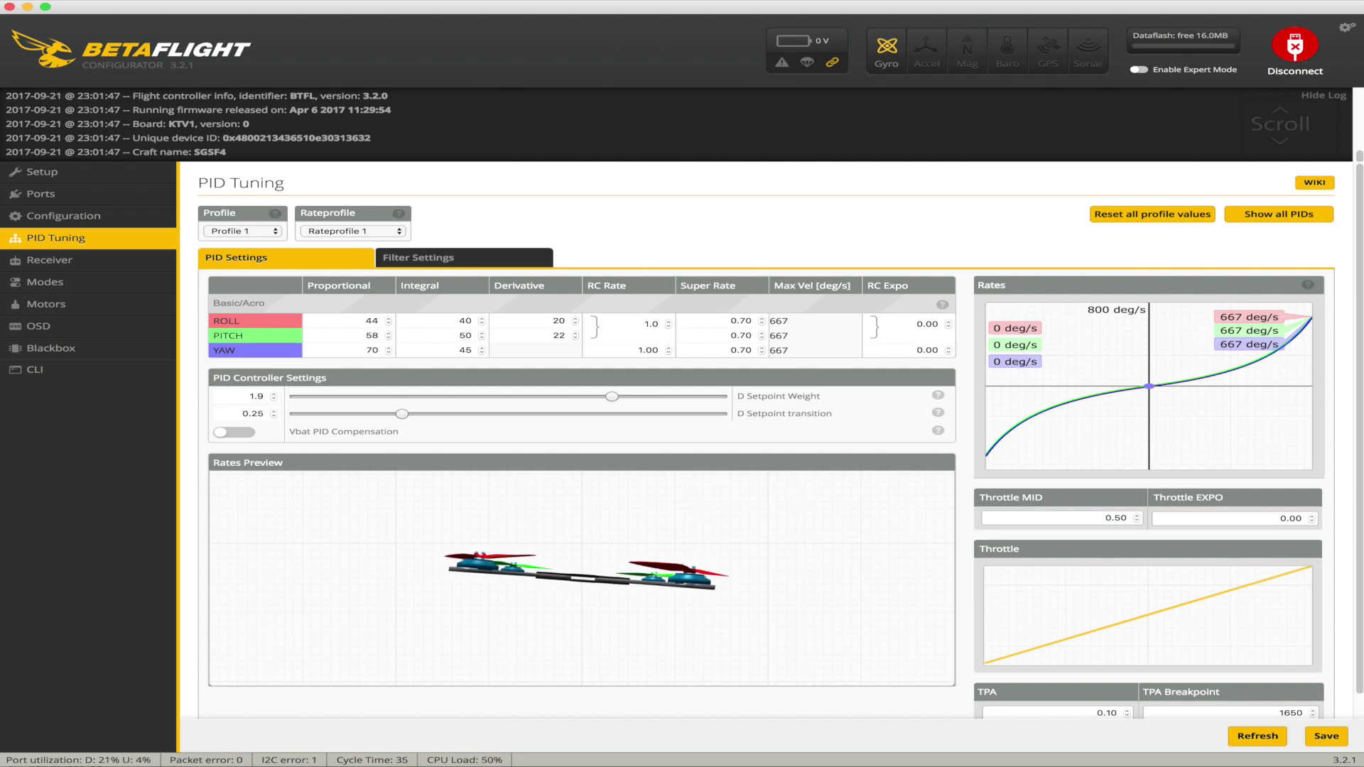
text(3)
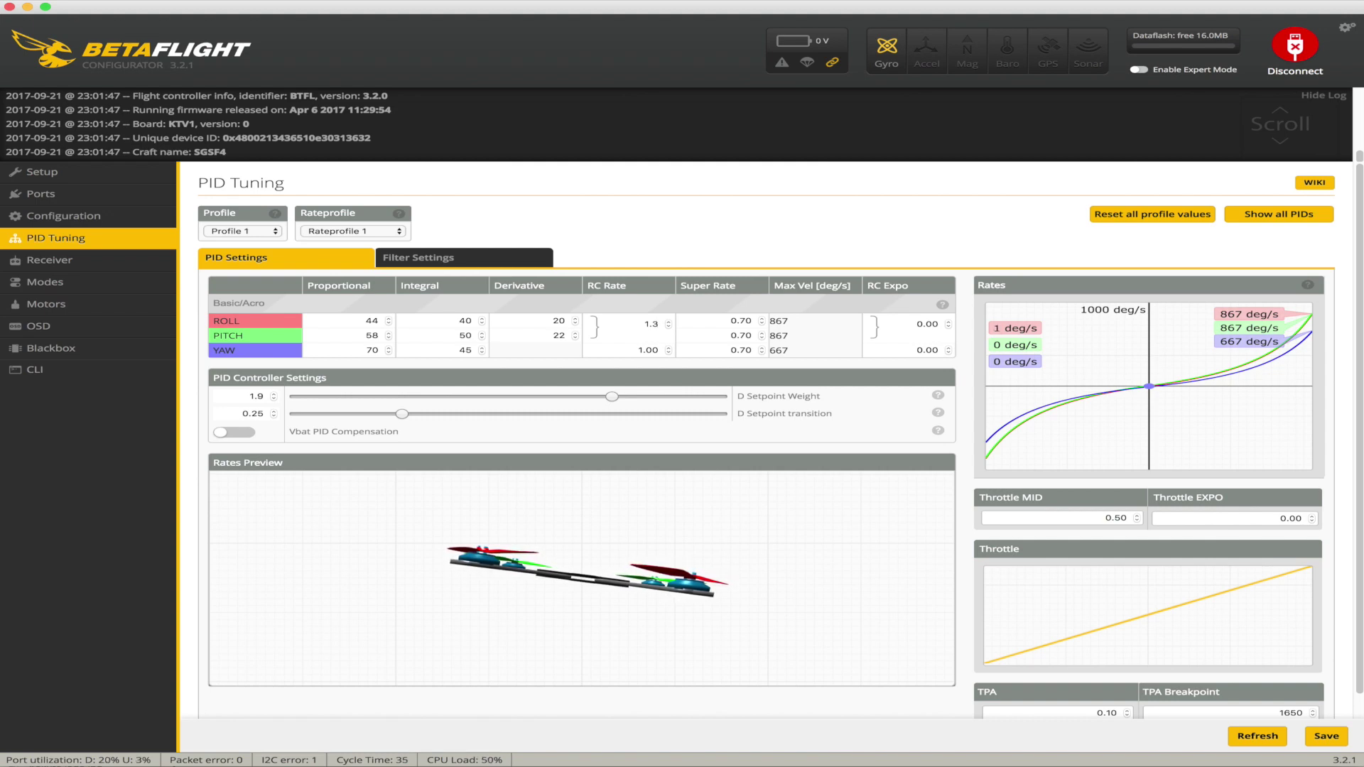
text(5)
key(Tab)
text(0.73)
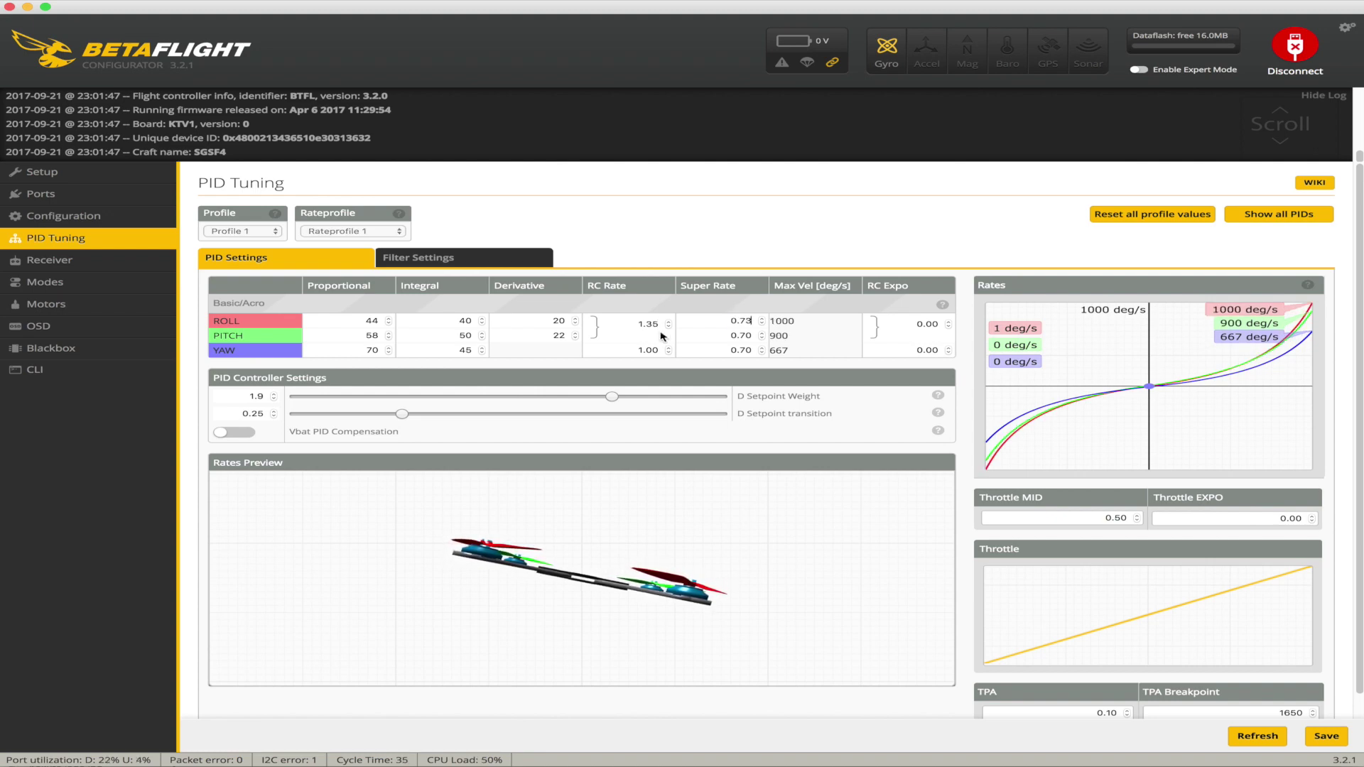
double_click(742, 335)
text(0.73)
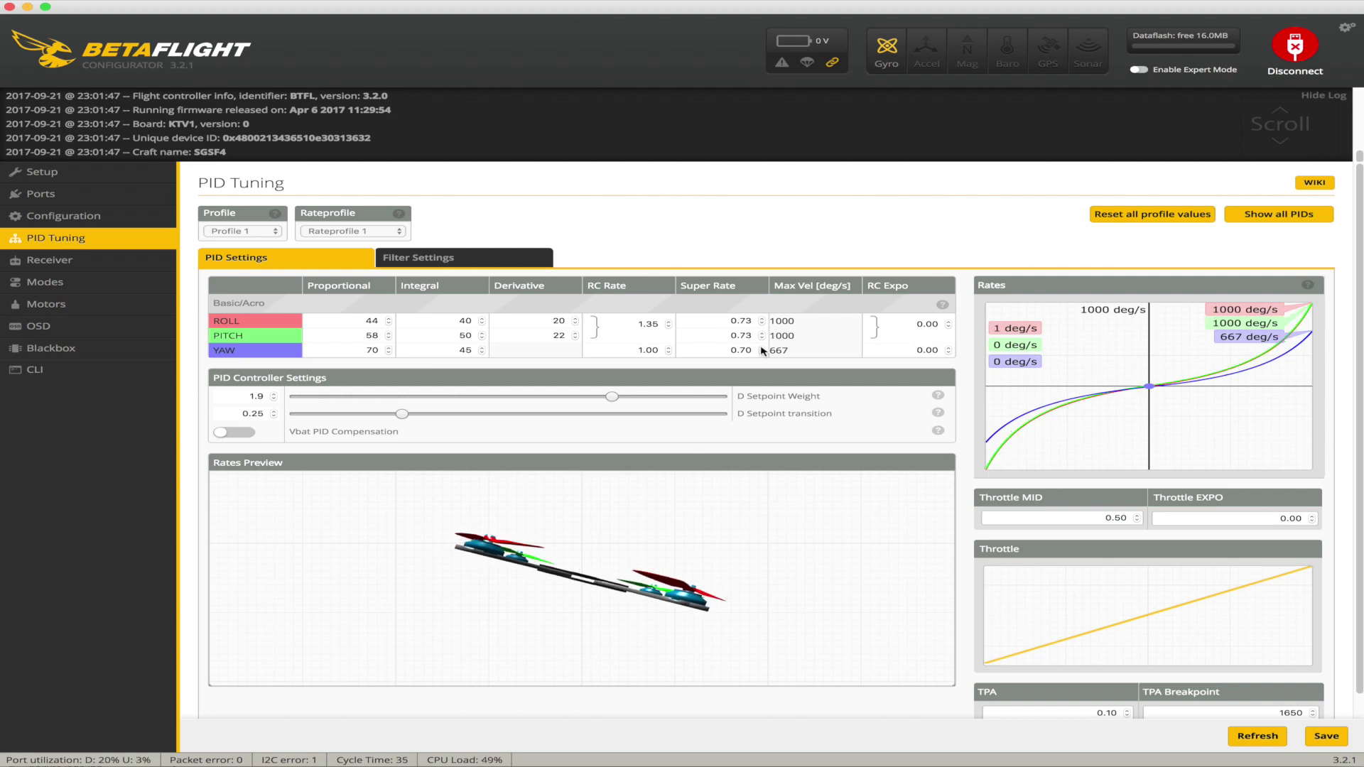
Set the yaw RC Rate to 1.18 and its Super Rate to 0.75
double_click(651, 349)
text(1.18)
key(Tab)
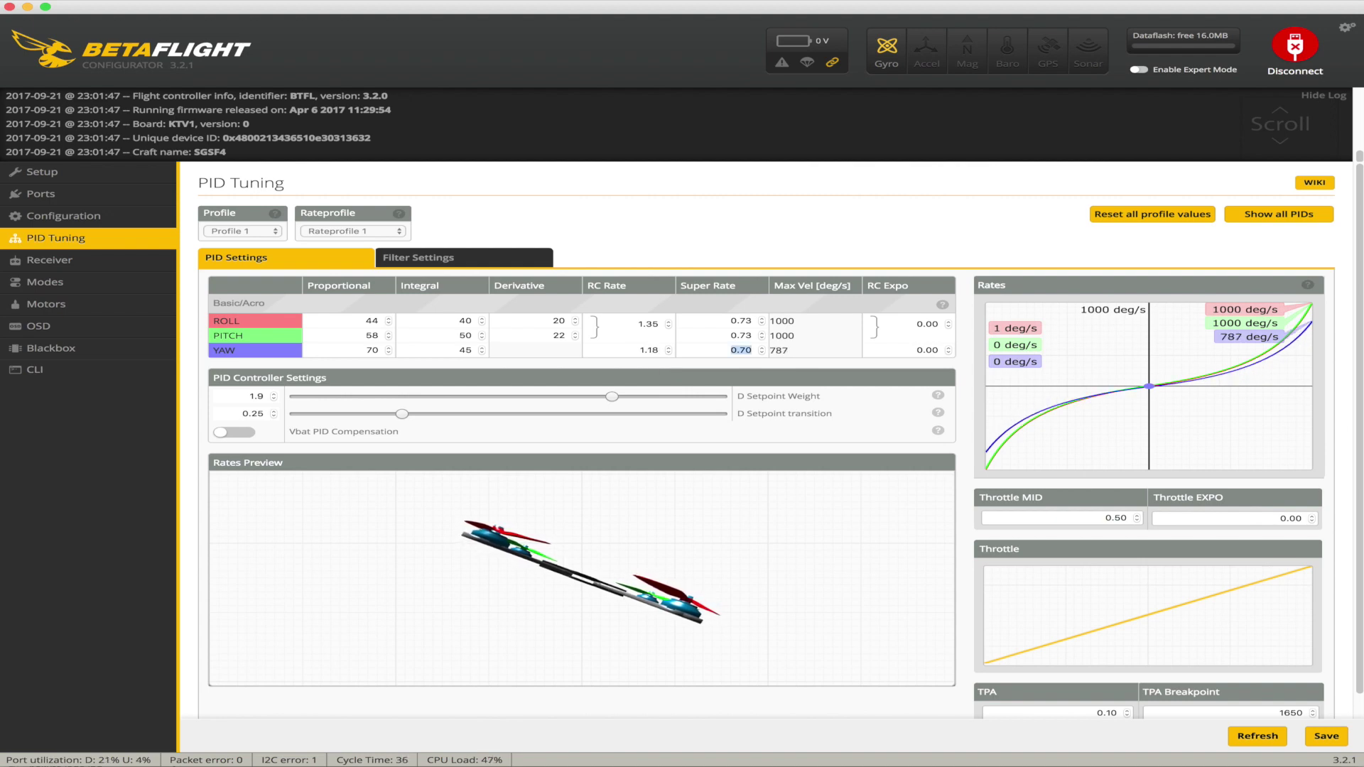
text(0.73)
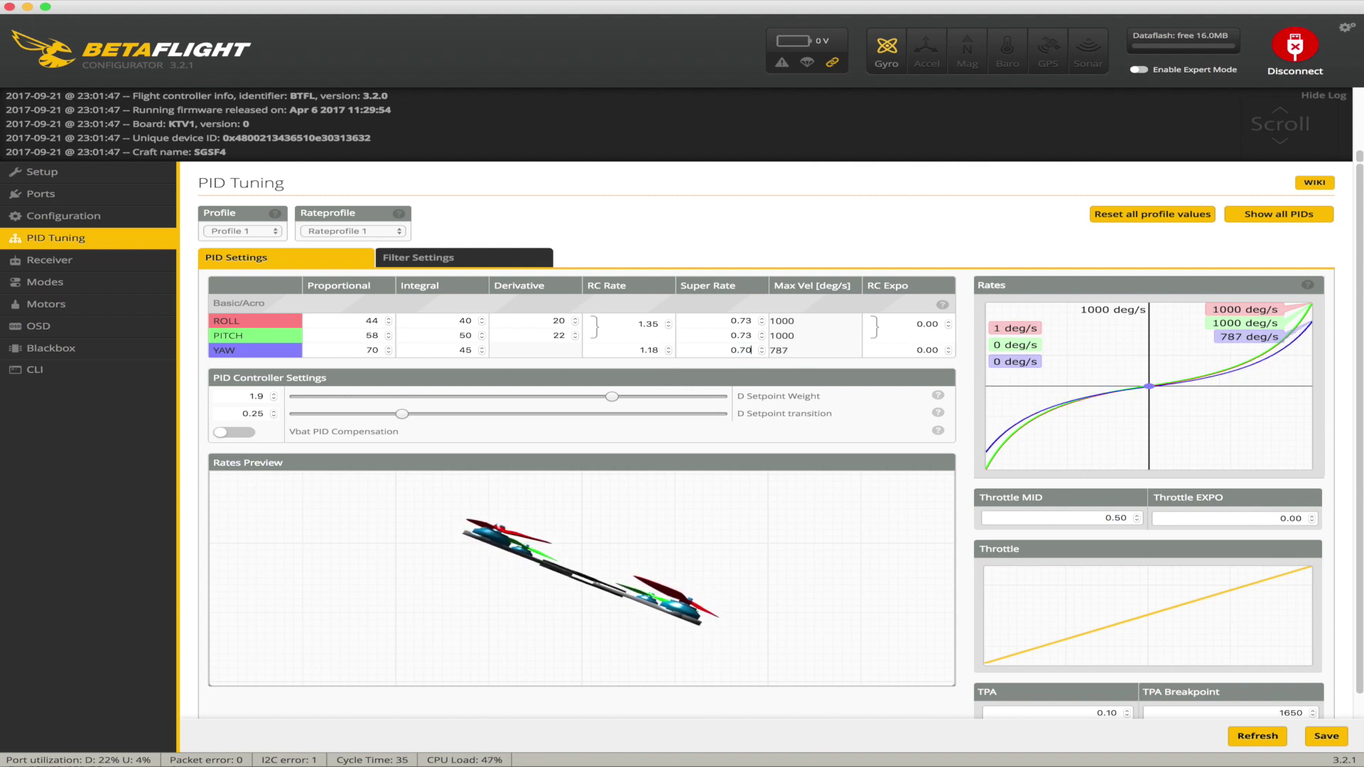
key(Tab)
click(762, 348)
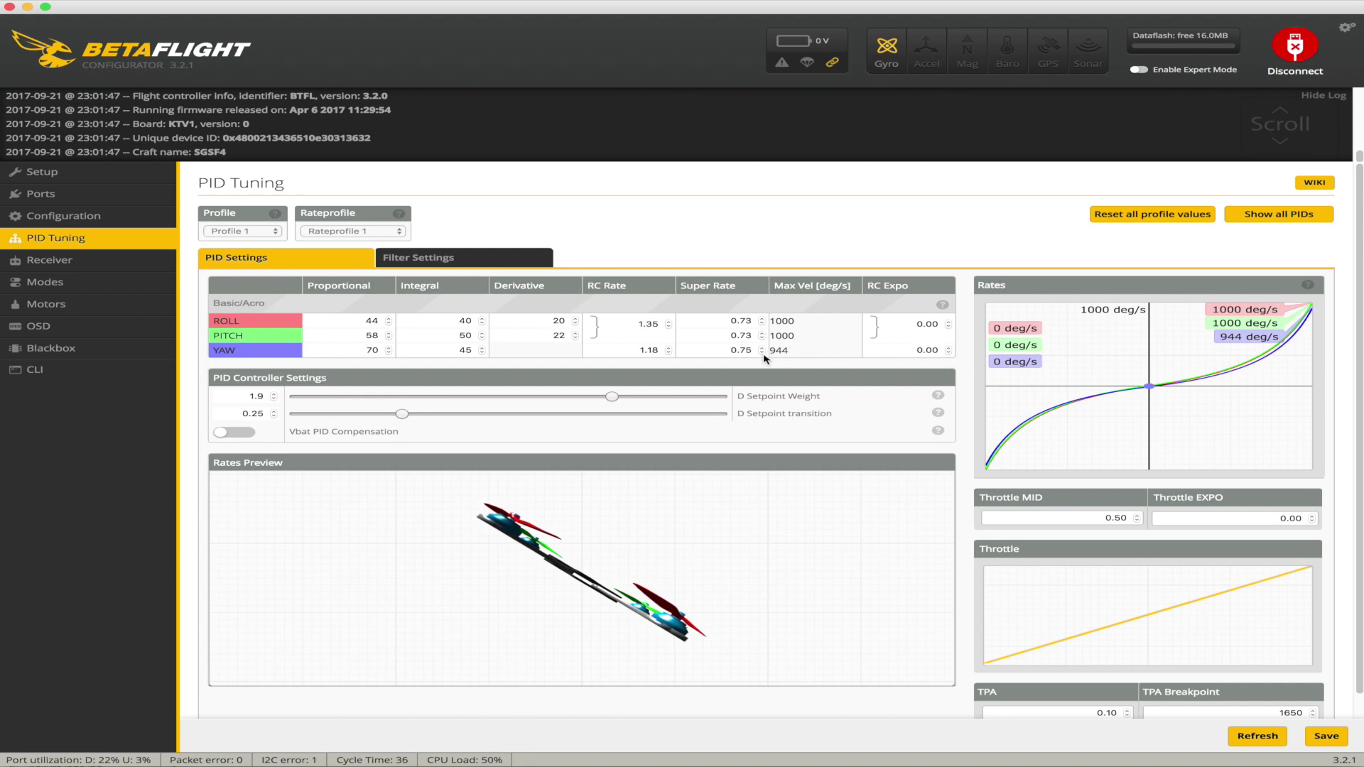
Set the shared roll and pitch RC Expo to 0.50
click(762, 347)
click(761, 347)
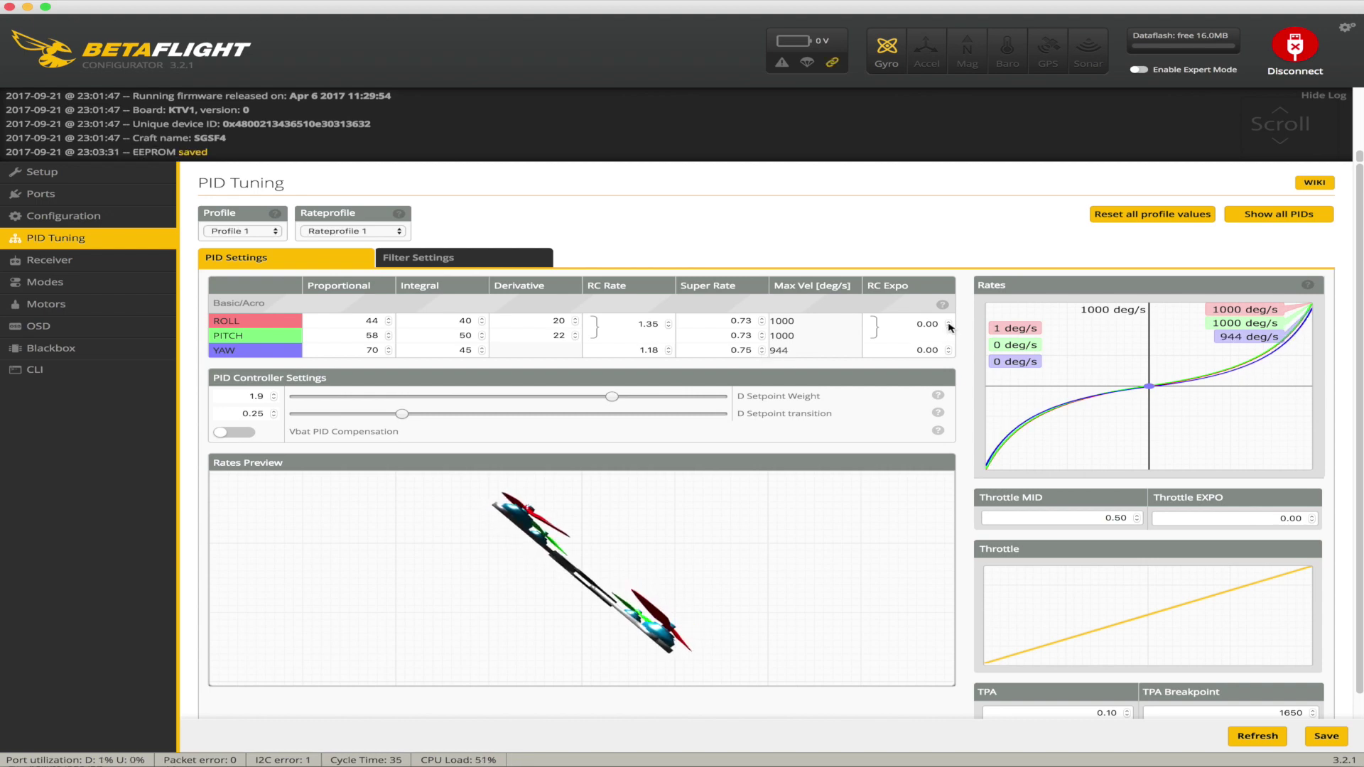
click(949, 322)
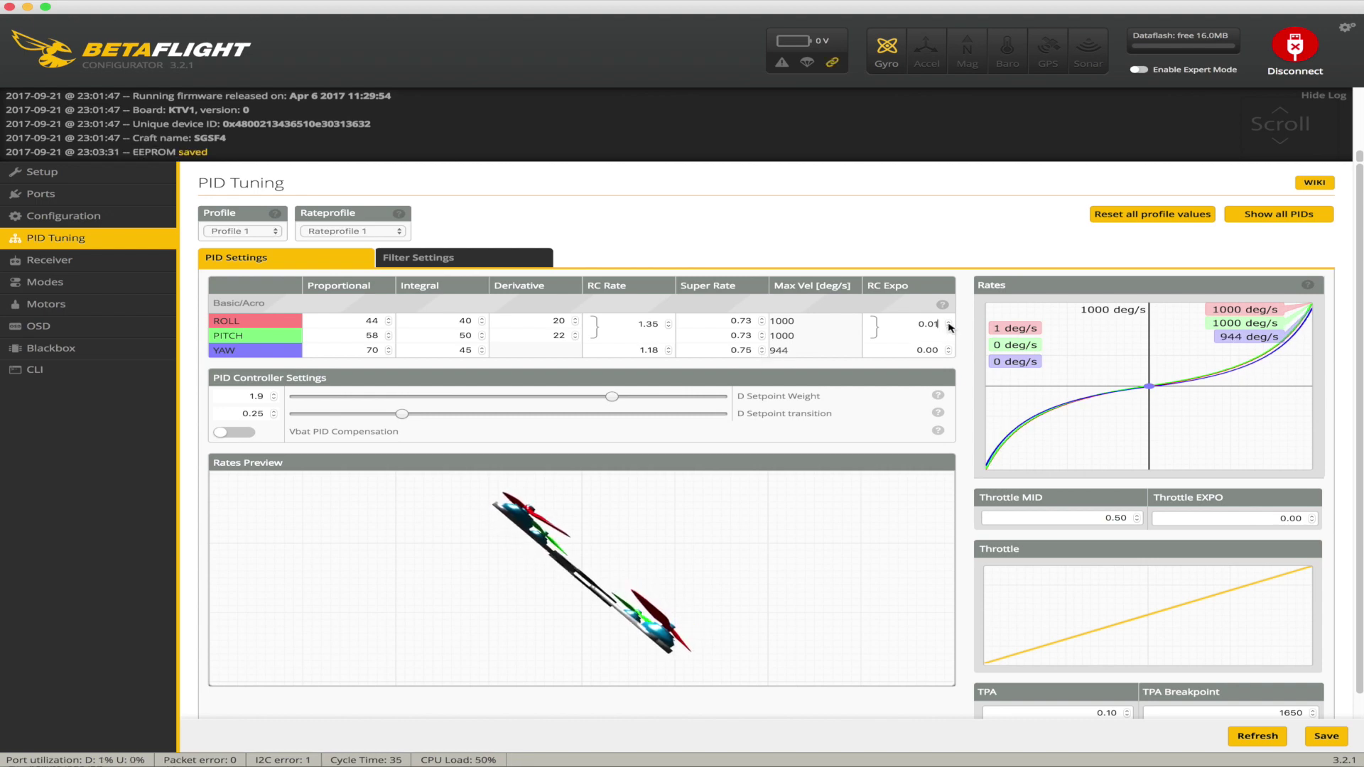
key(BackSpace)
text(5)
double_click(371, 335)
key(Tab)
key(Tab)
Set the yaw RC Expo to 0.50, save the tuning, and refresh the PID data
double_click(932, 352)
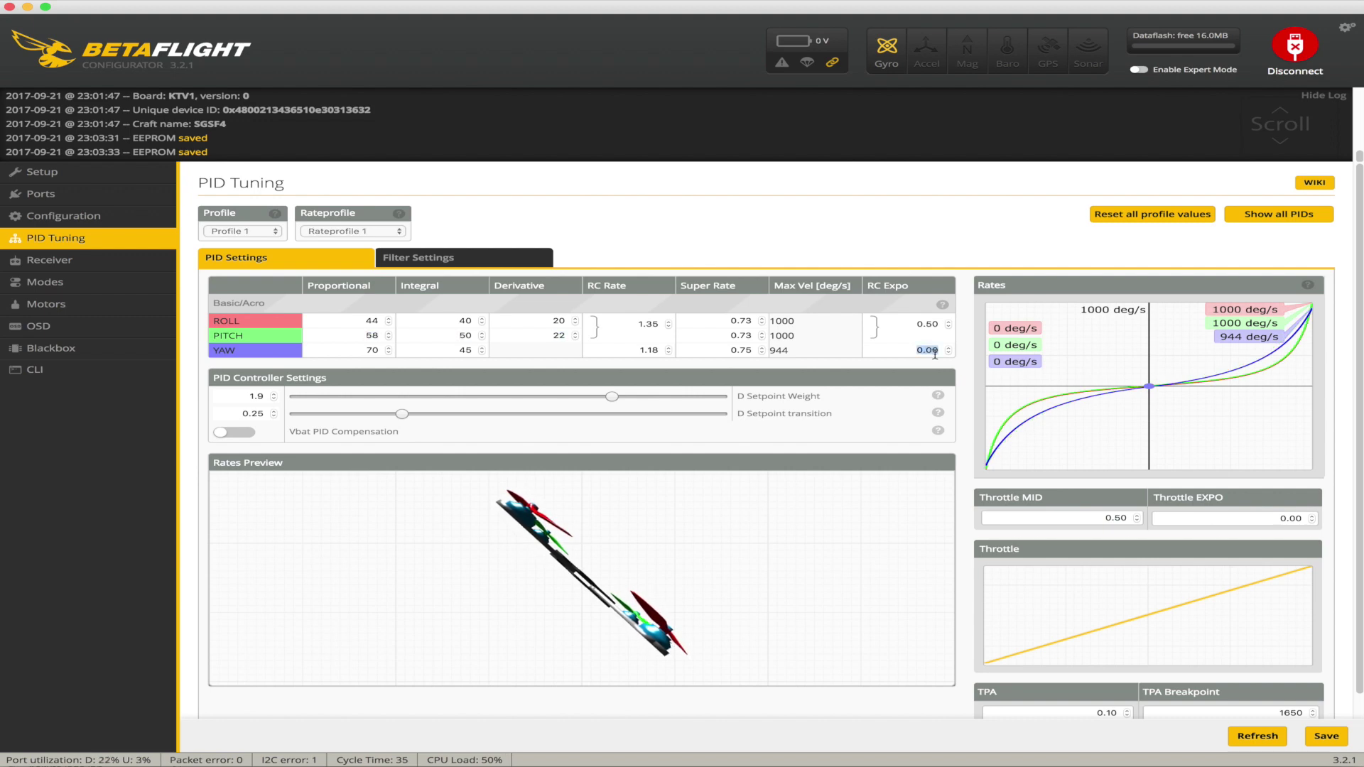
text(0)
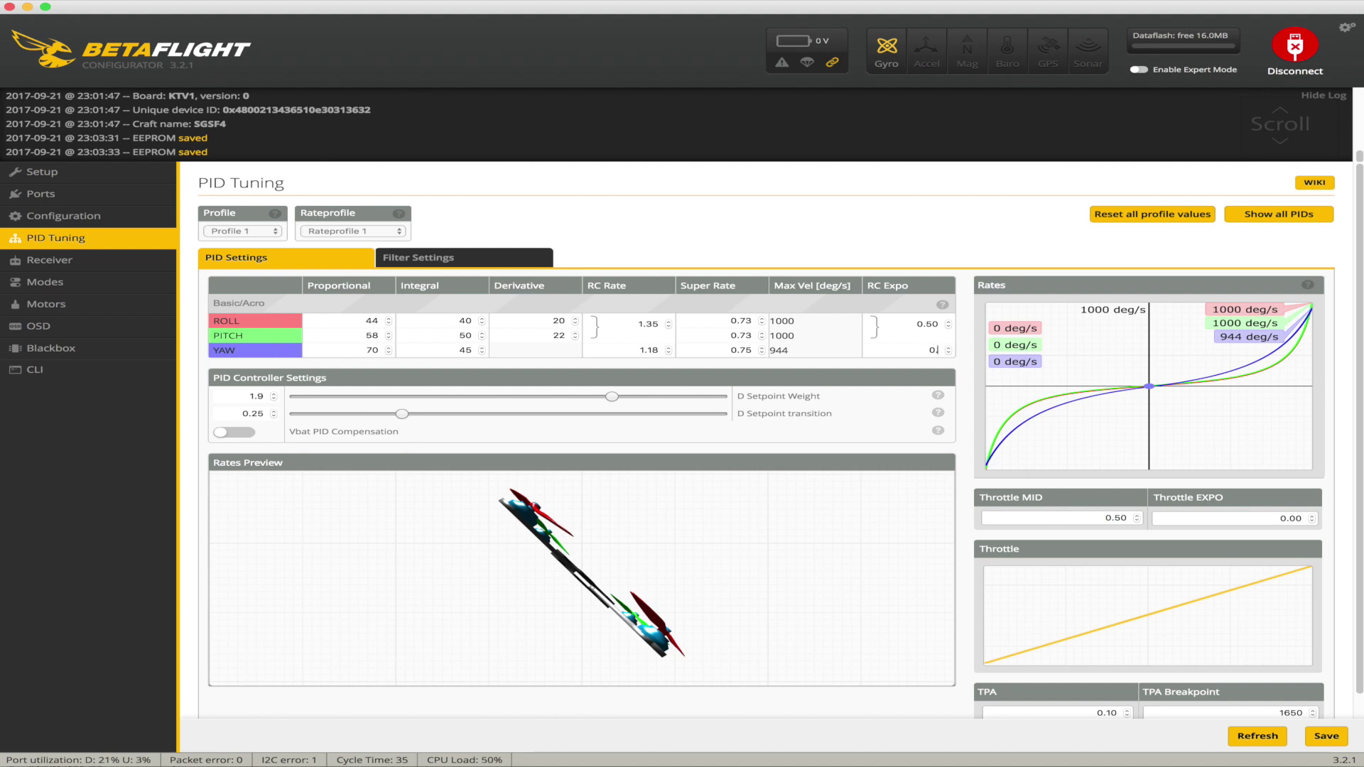
text(.5)
key(Tab)
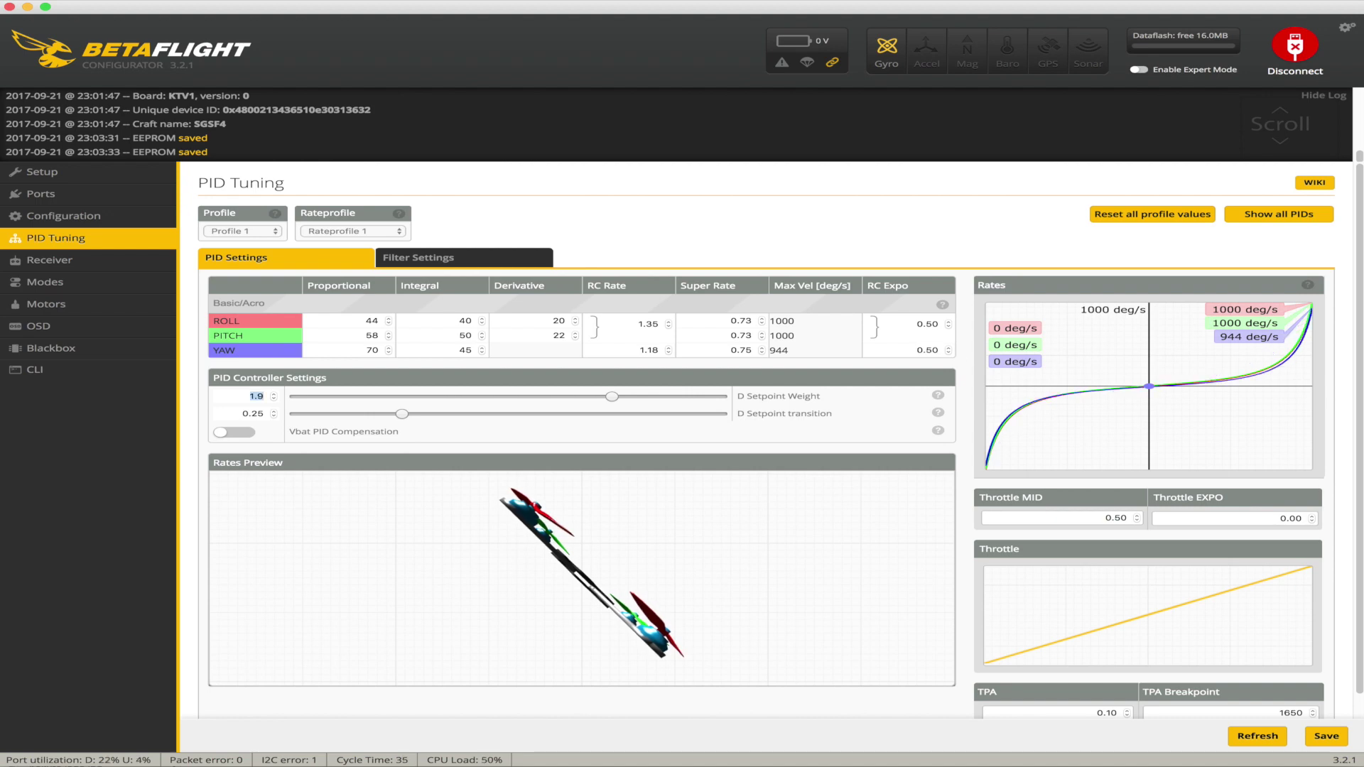
click(1326, 736)
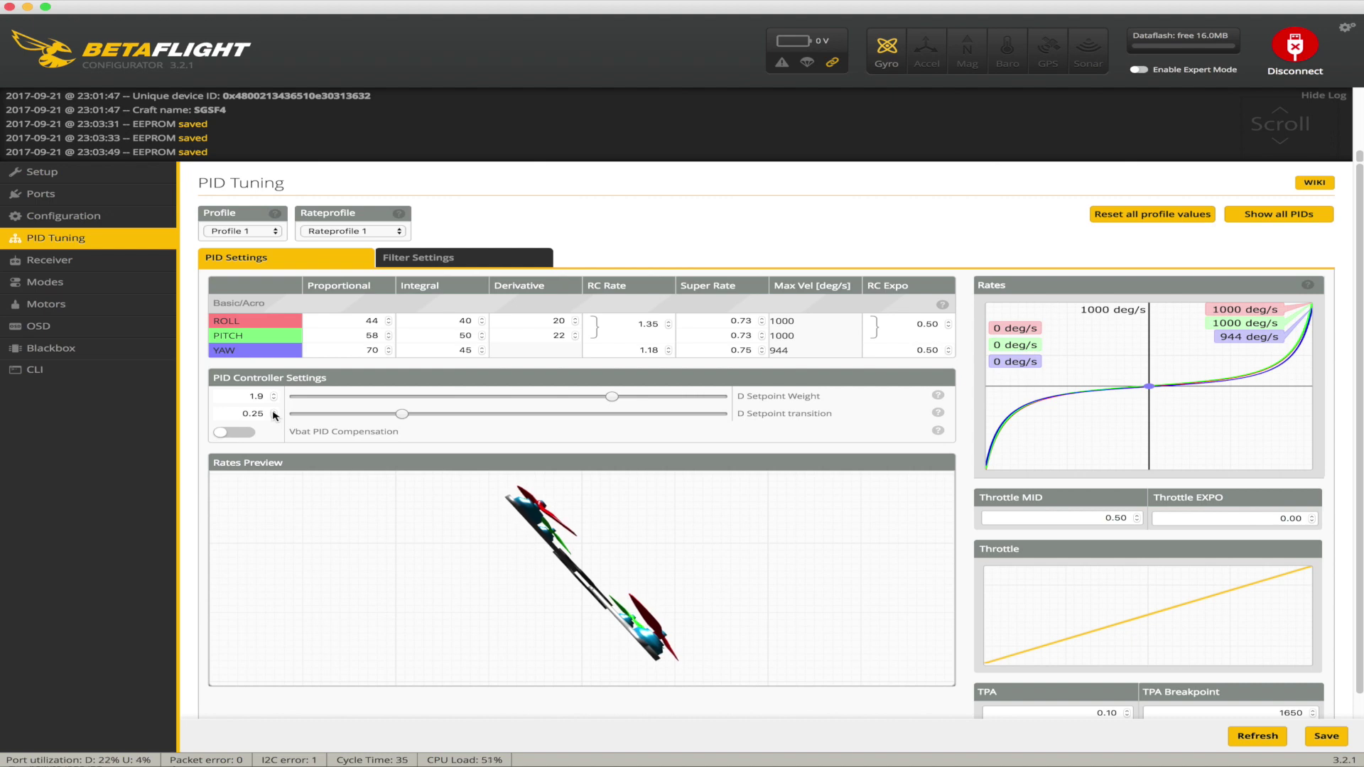
click(273, 411)
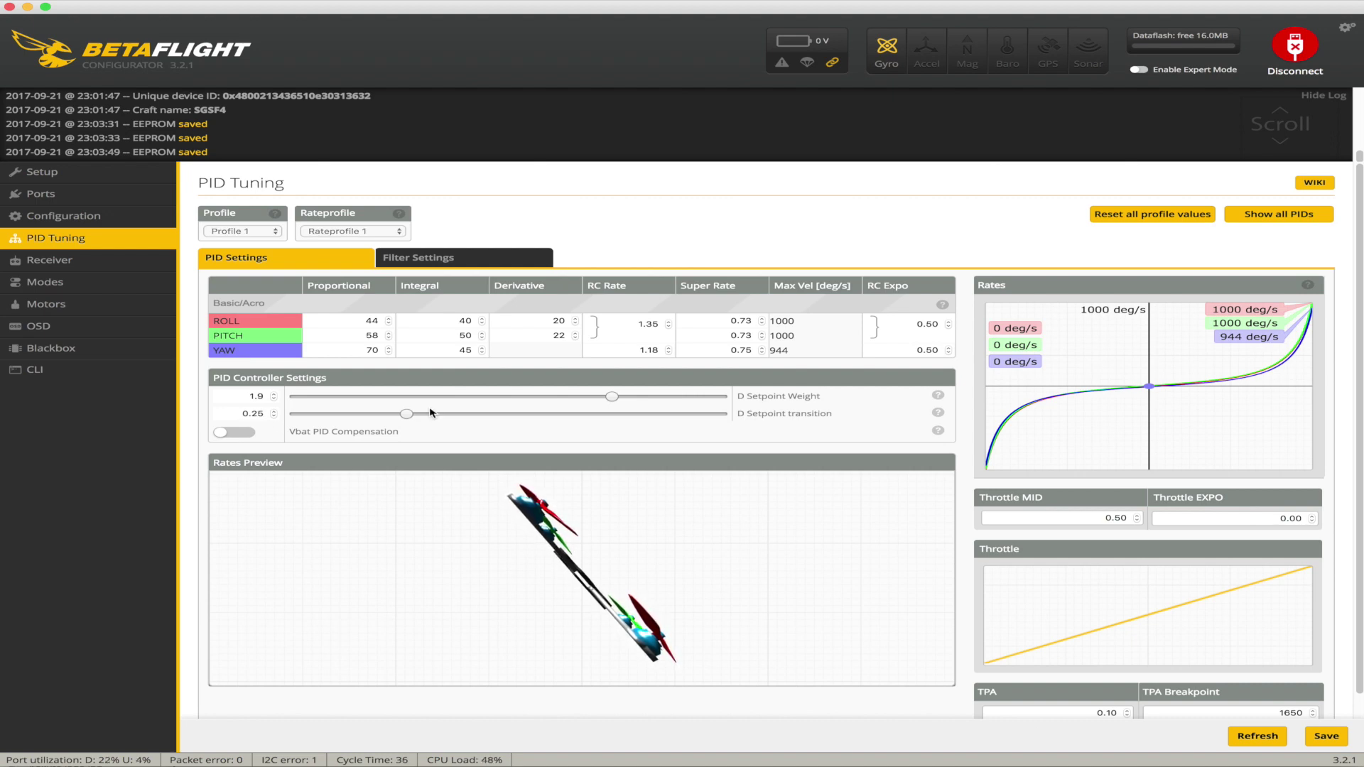
click(1258, 736)
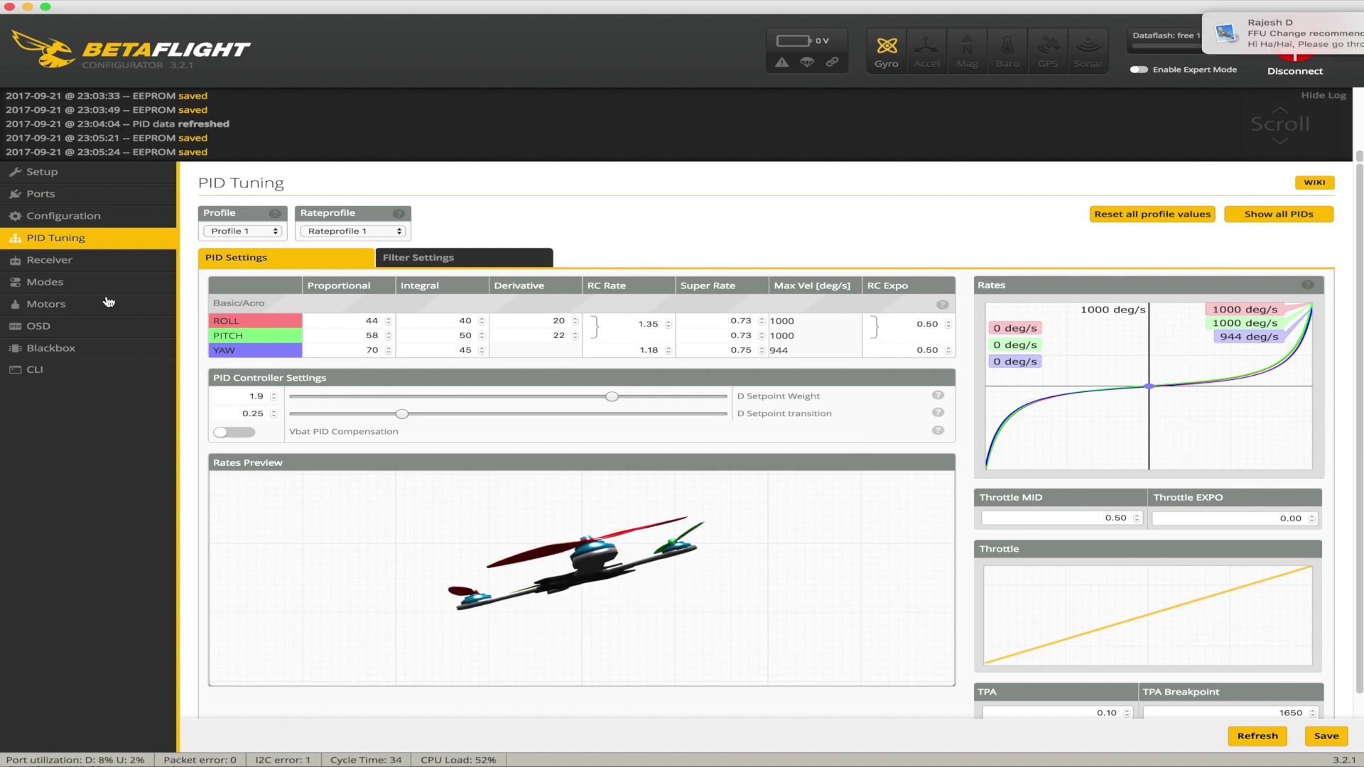
In the Receiver settings, assign the RSSI Channel to 12
click(65, 260)
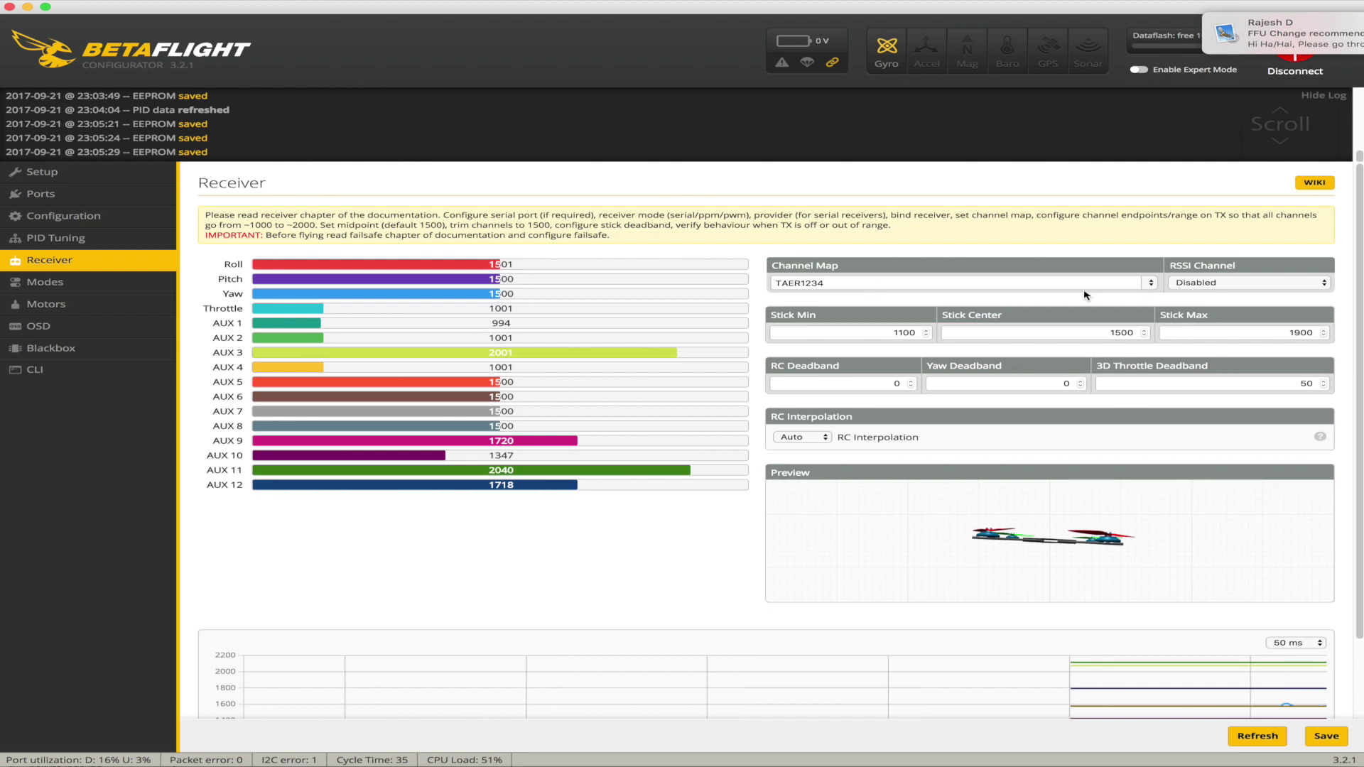
click(1249, 282)
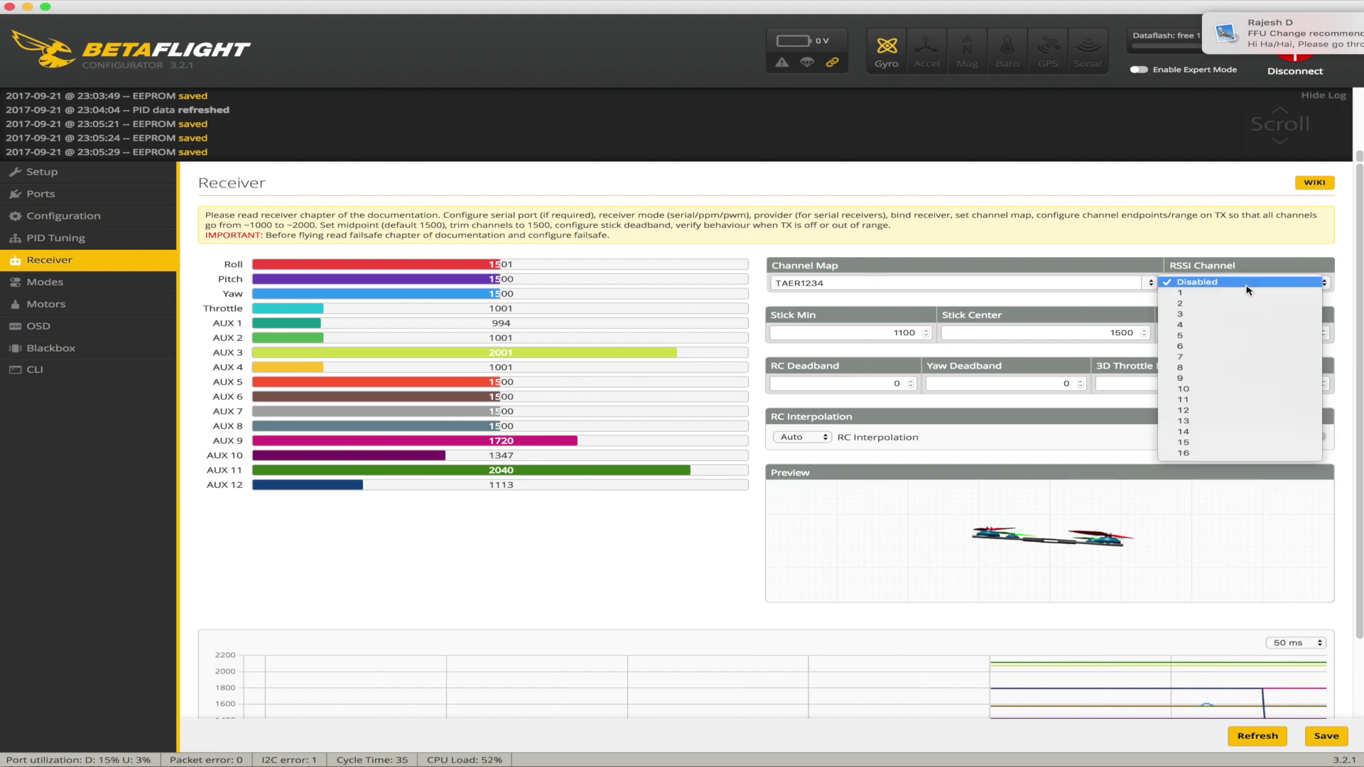
click(1210, 411)
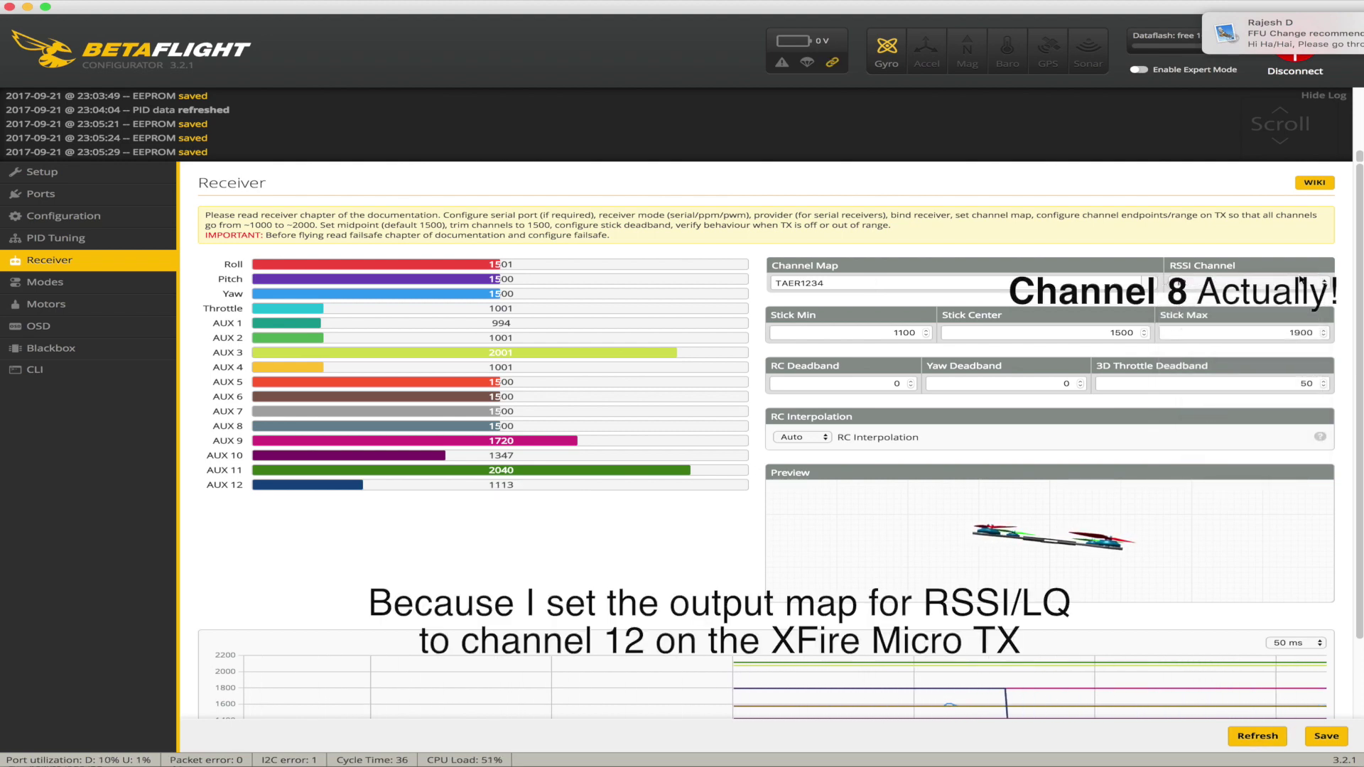
Set the receiver's Stick Min to 1005 and Stick Max to 1995, keeping Stick Center as it is
double_click(903, 332)
text(100)
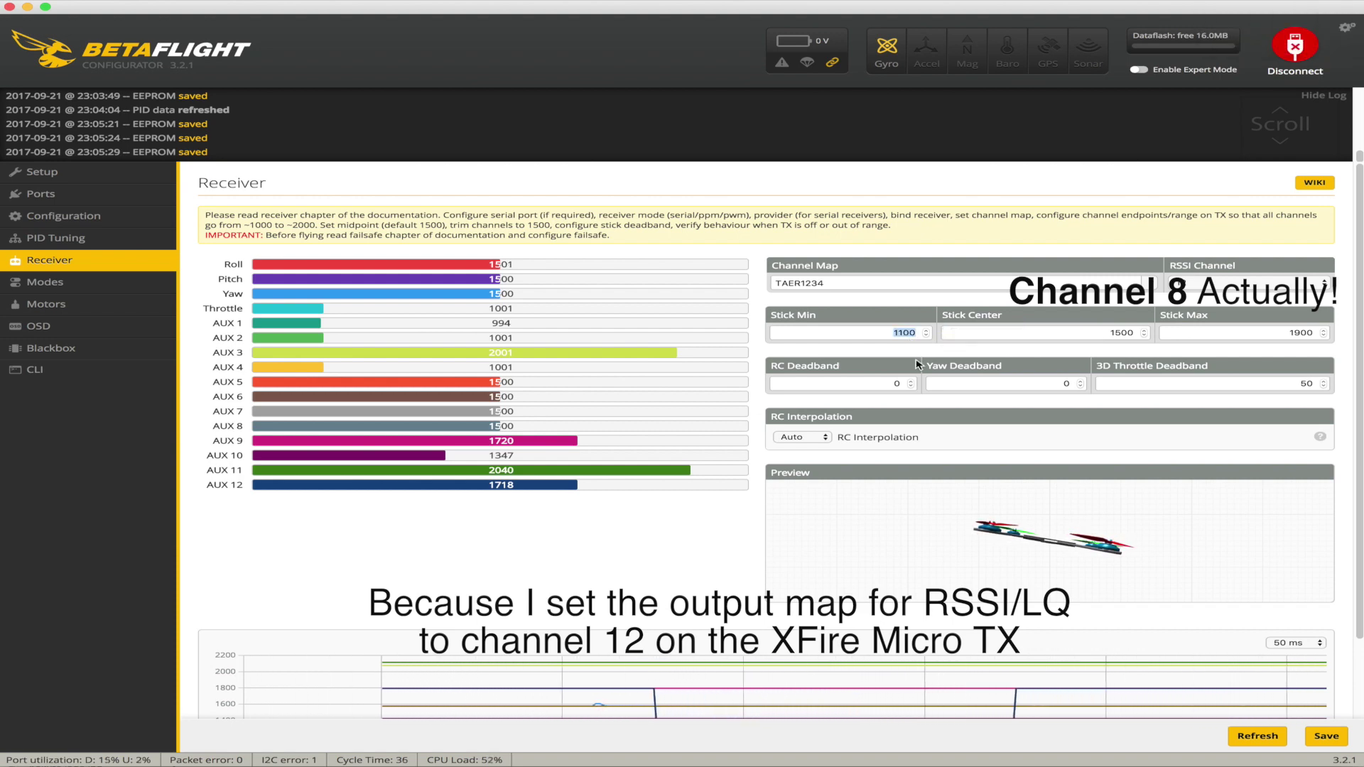
text(5)
key(Tab)
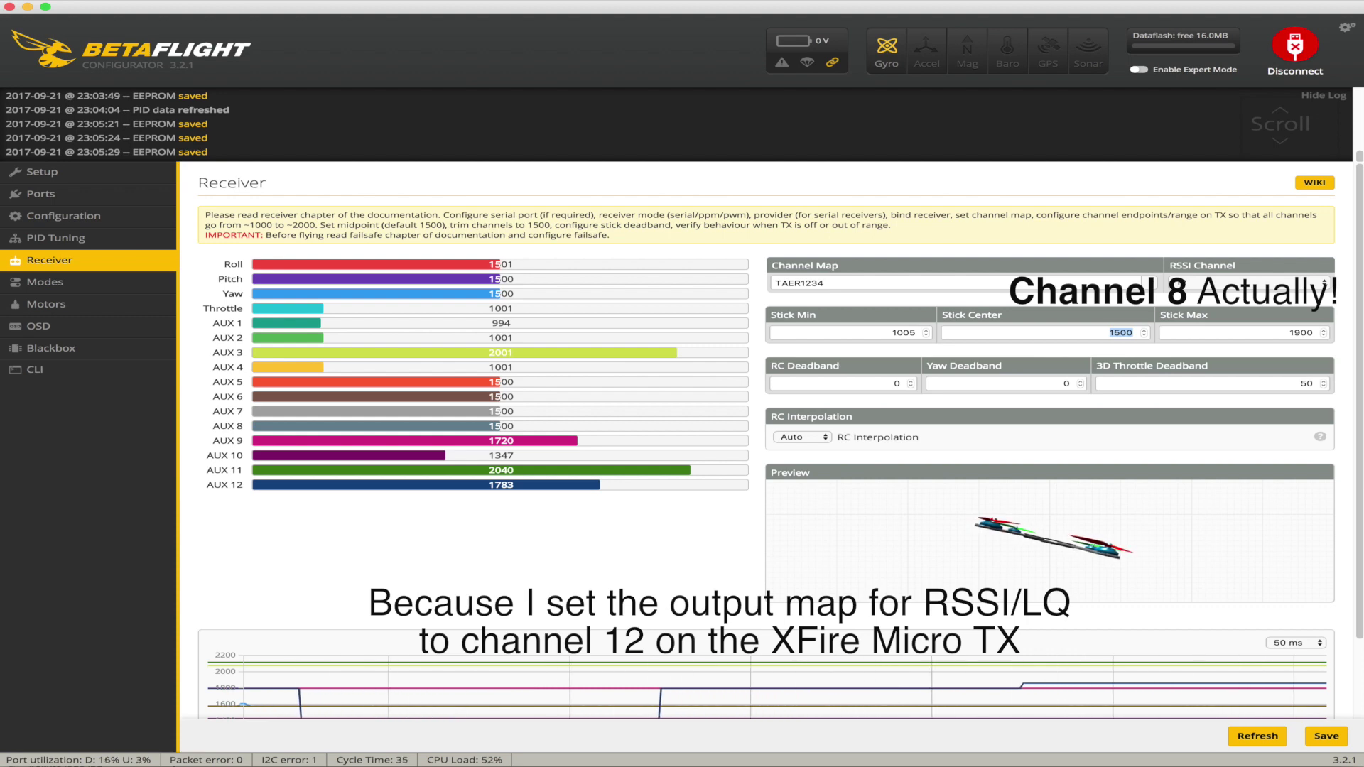
key(Tab)
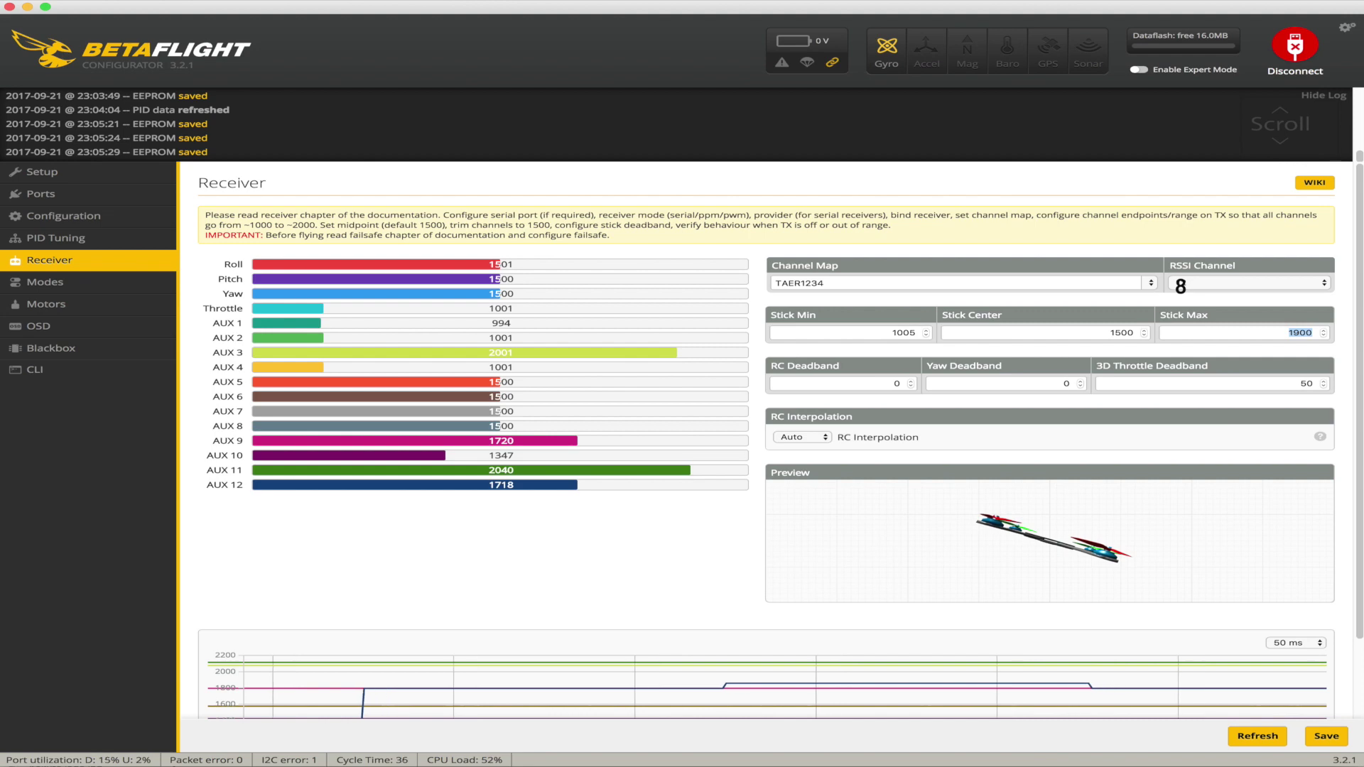
text(1995)
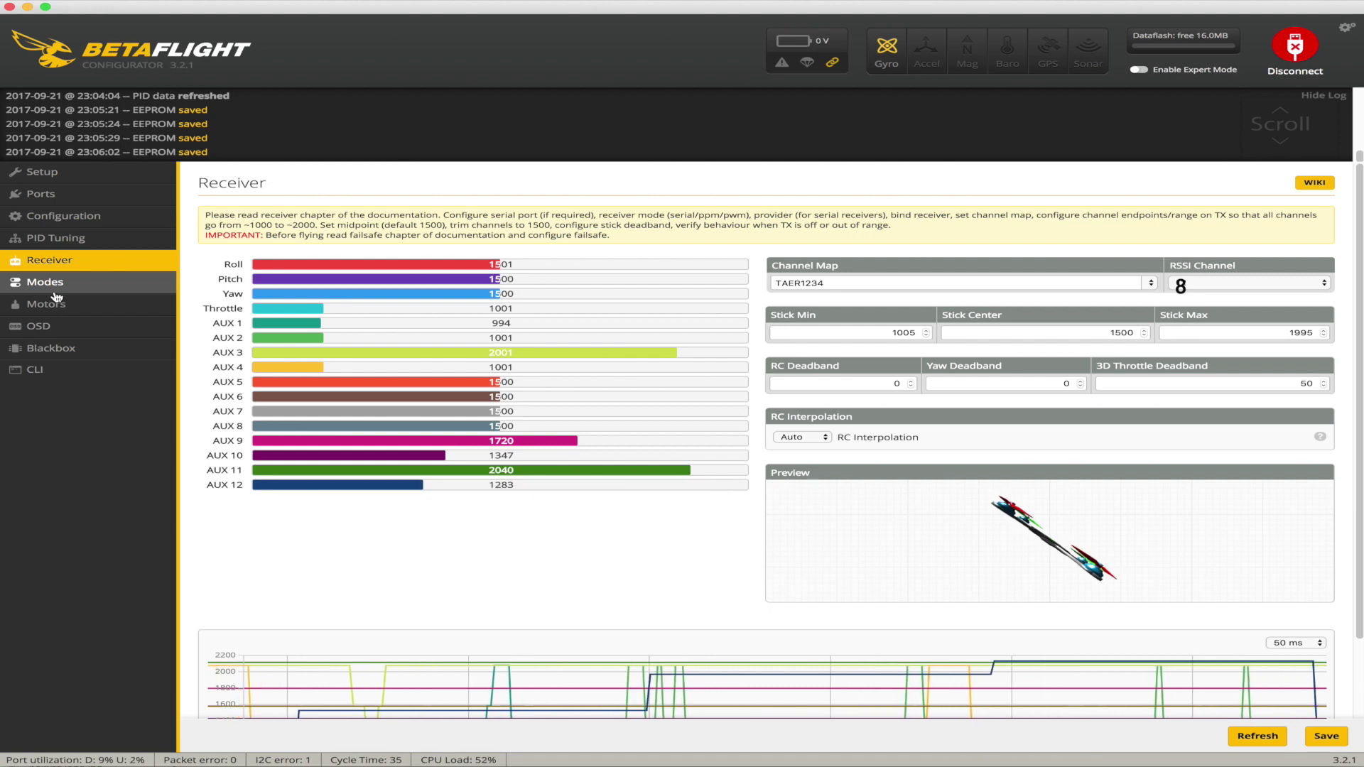
In Modes, assign ARM to AUX 3 with a range of 900 to 1200, and save
click(53, 285)
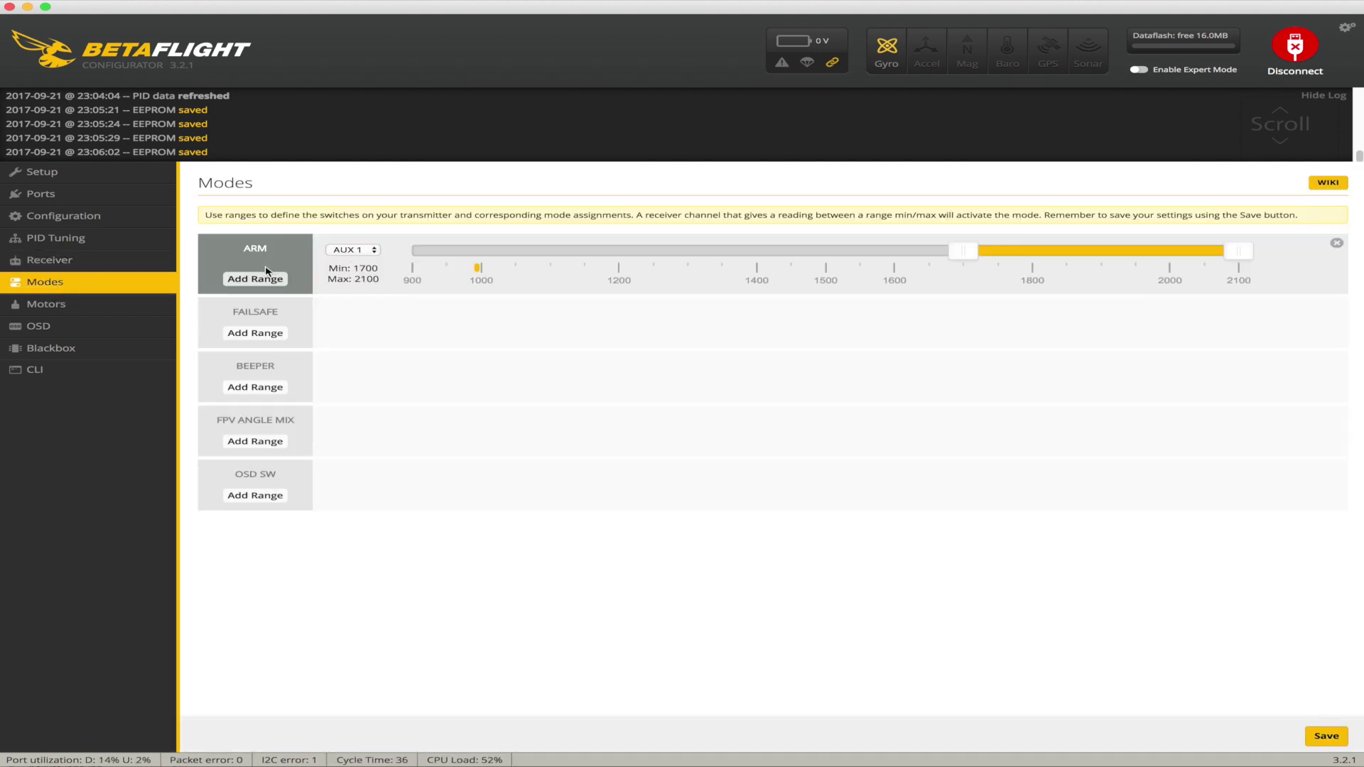
click(352, 250)
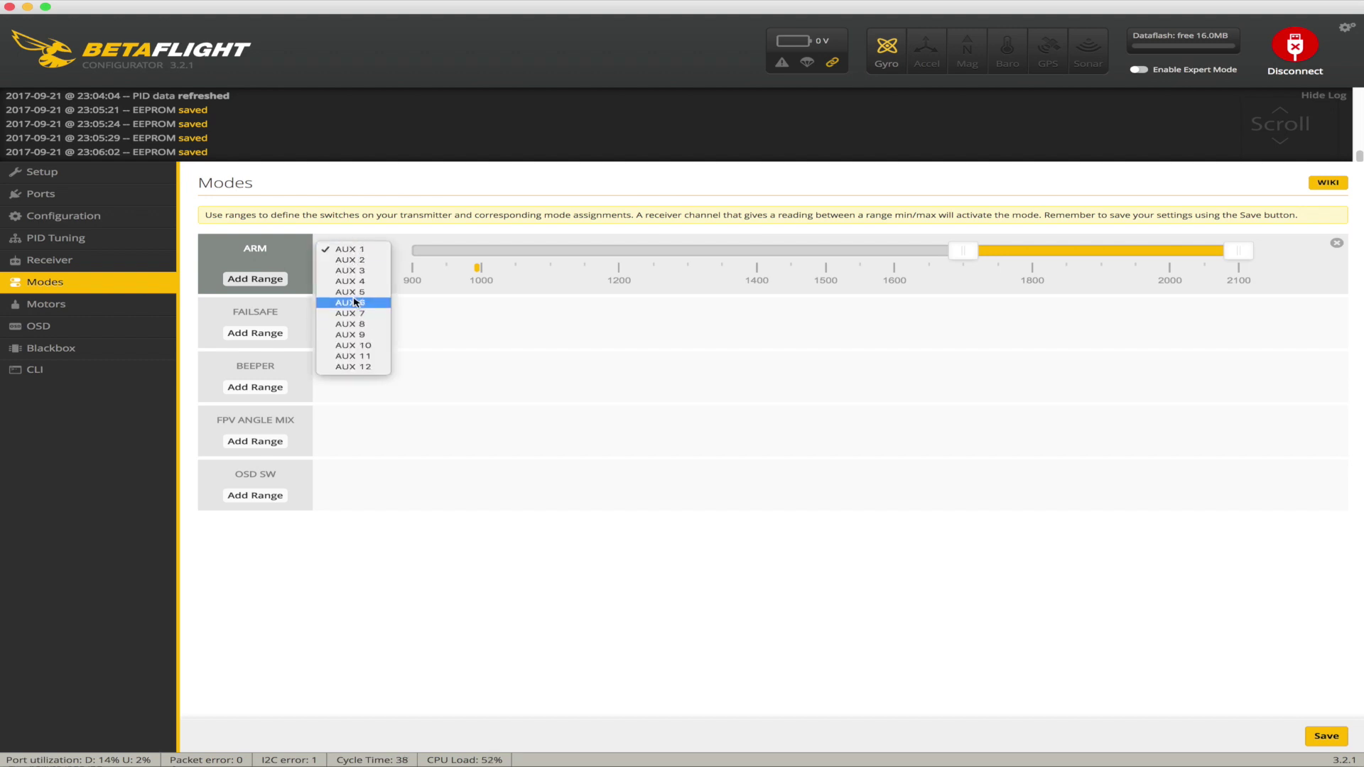
click(363, 271)
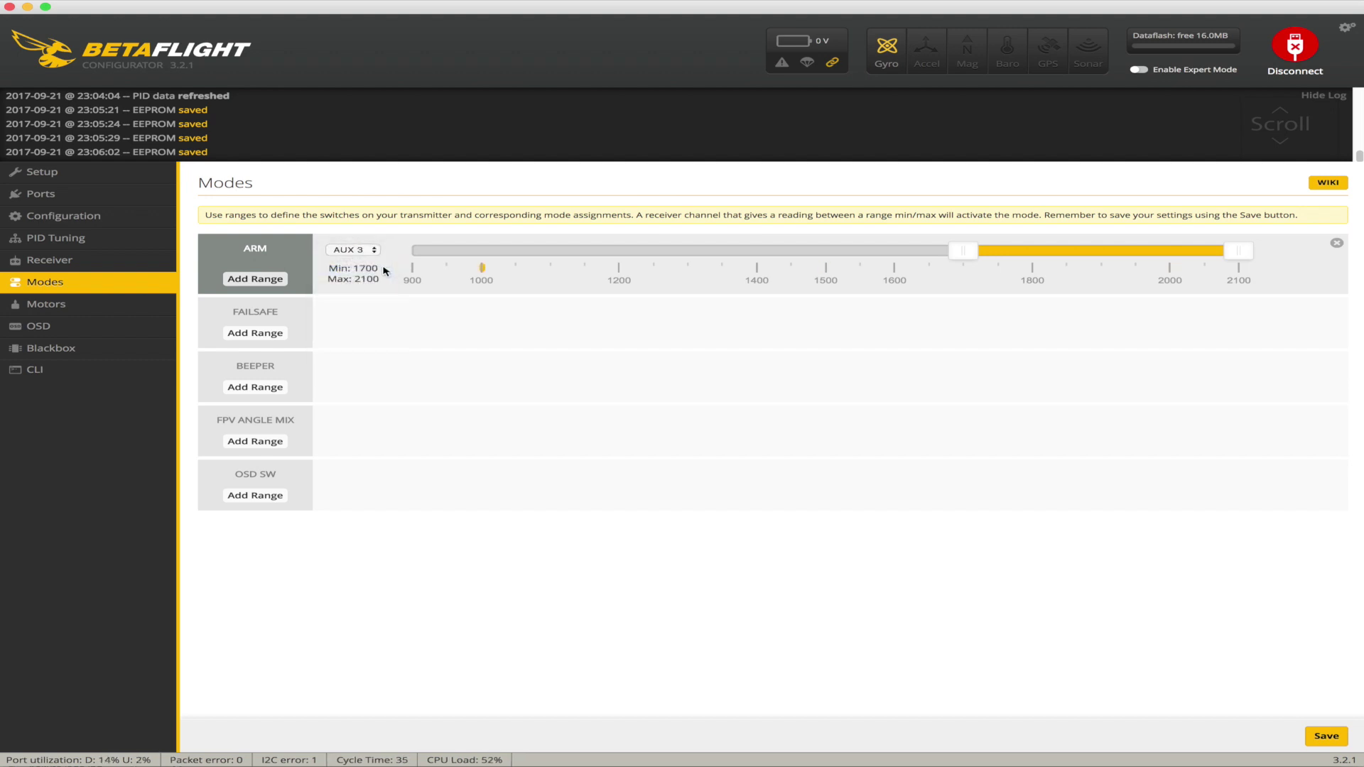
drag(964, 259, 346, 262)
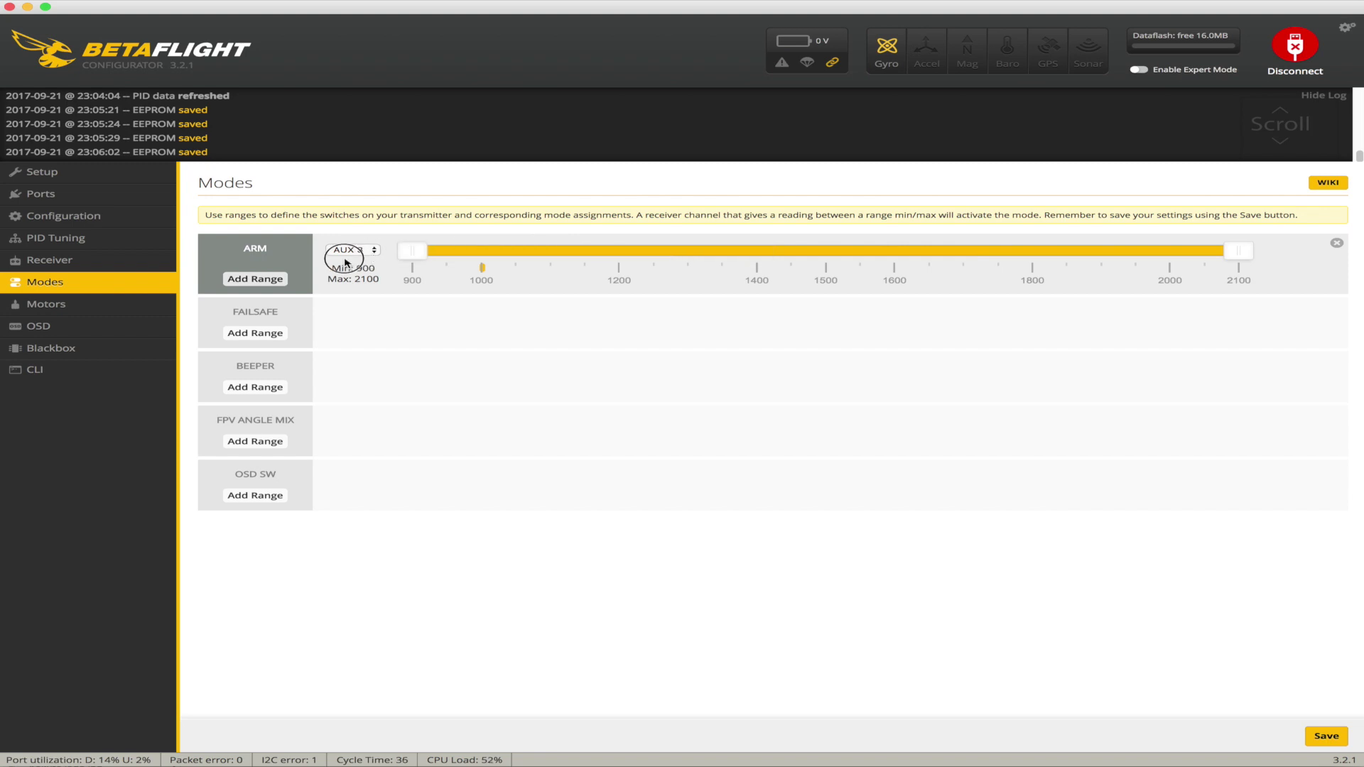
drag(1254, 254, 624, 261)
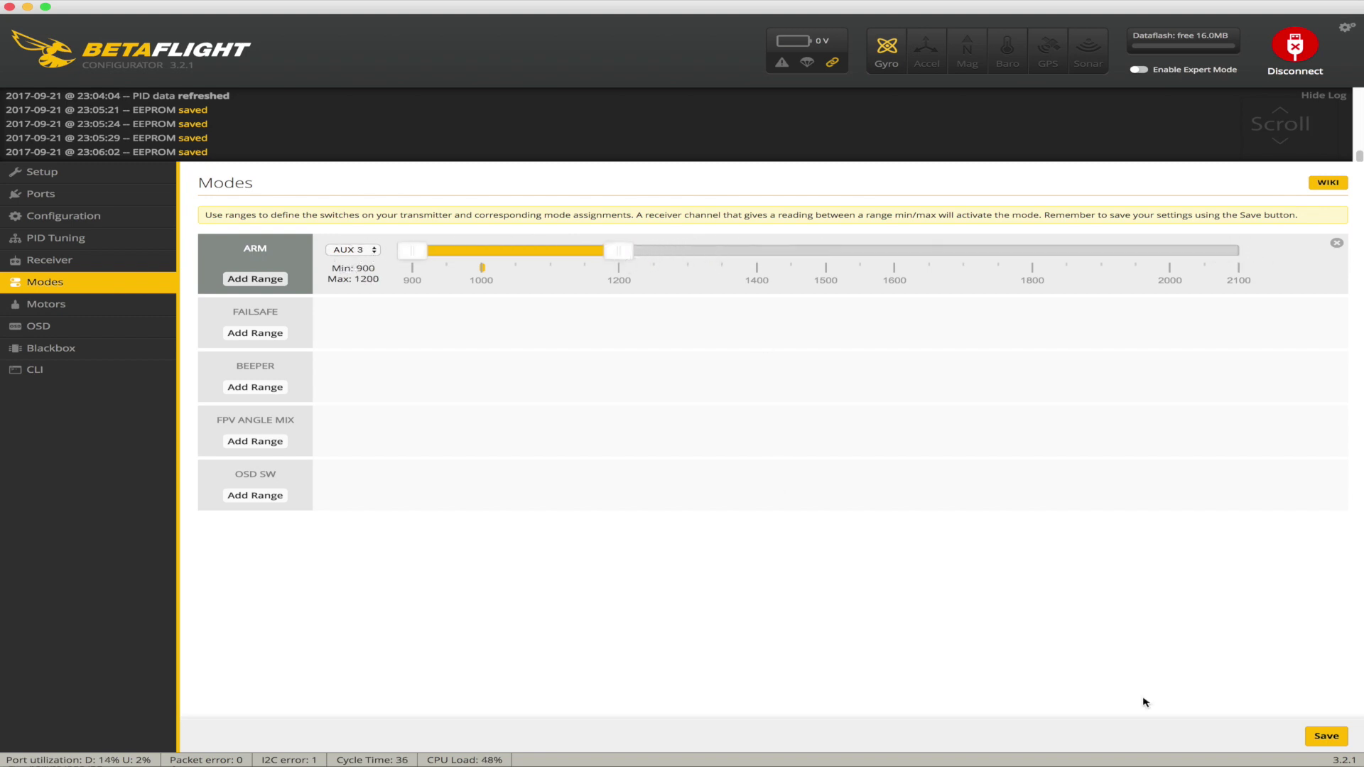
click(1320, 736)
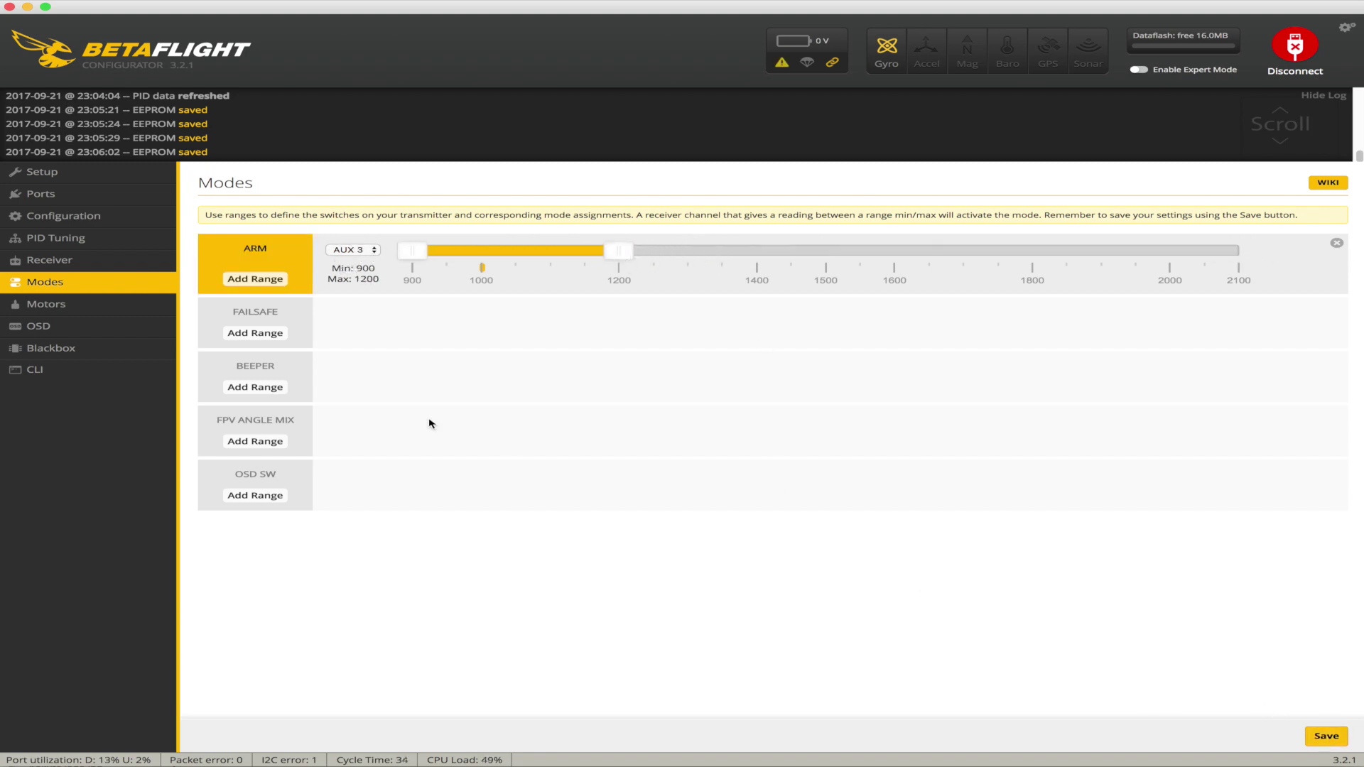
Add a BEEPER mode range on AUX 2 from 1800 to 2100
click(253, 389)
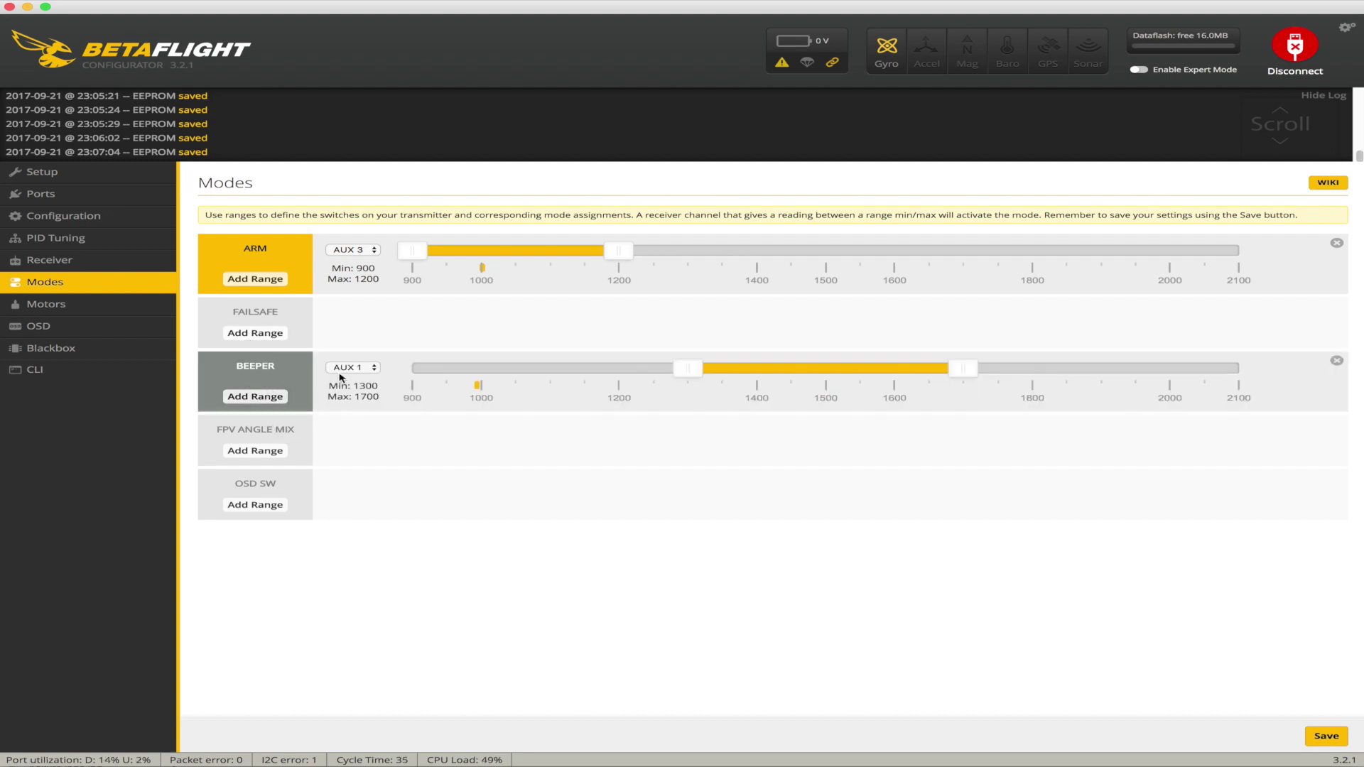
click(362, 369)
click(362, 378)
drag(967, 375, 1292, 379)
drag(694, 373, 1032, 370)
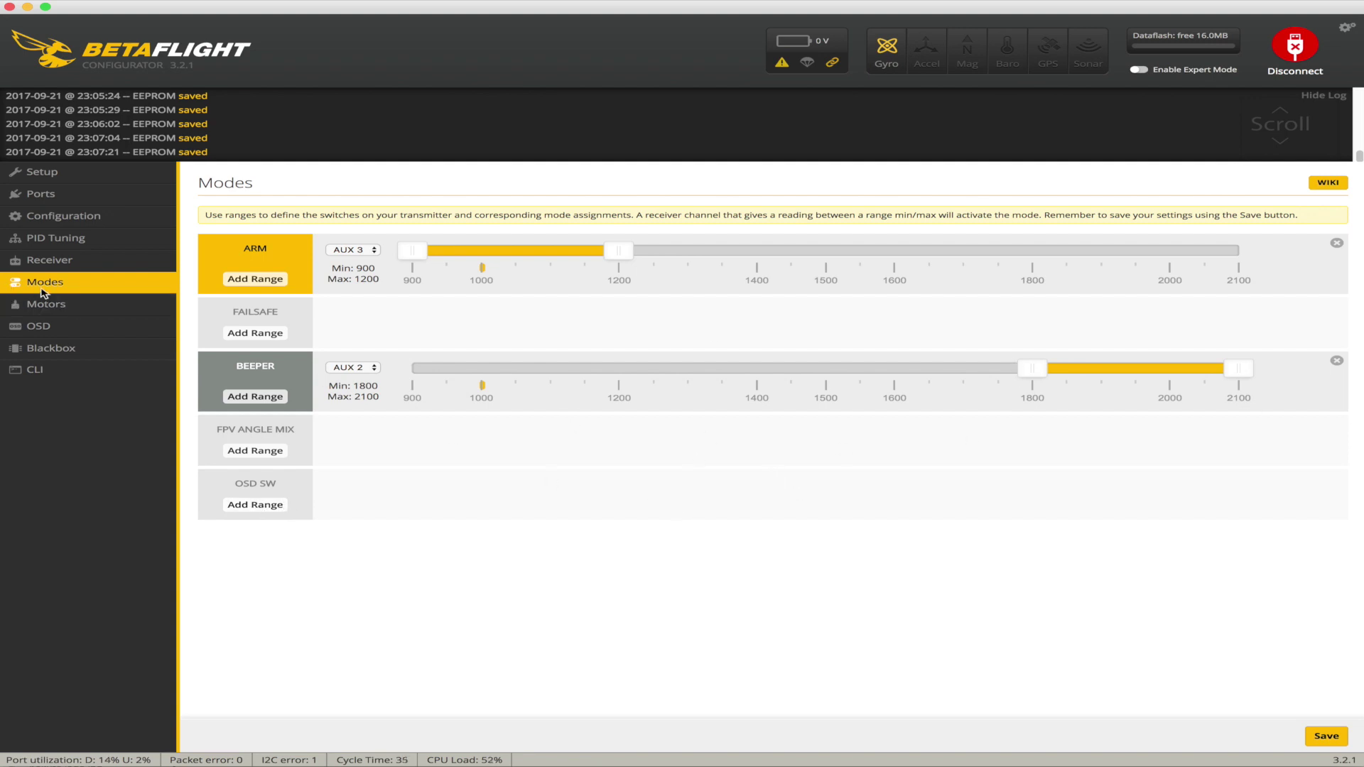
In the OSD layout, enable Rssi Value in the preview's upper-left corner and move Main Batt Voltage to its lower-left corner
click(62, 312)
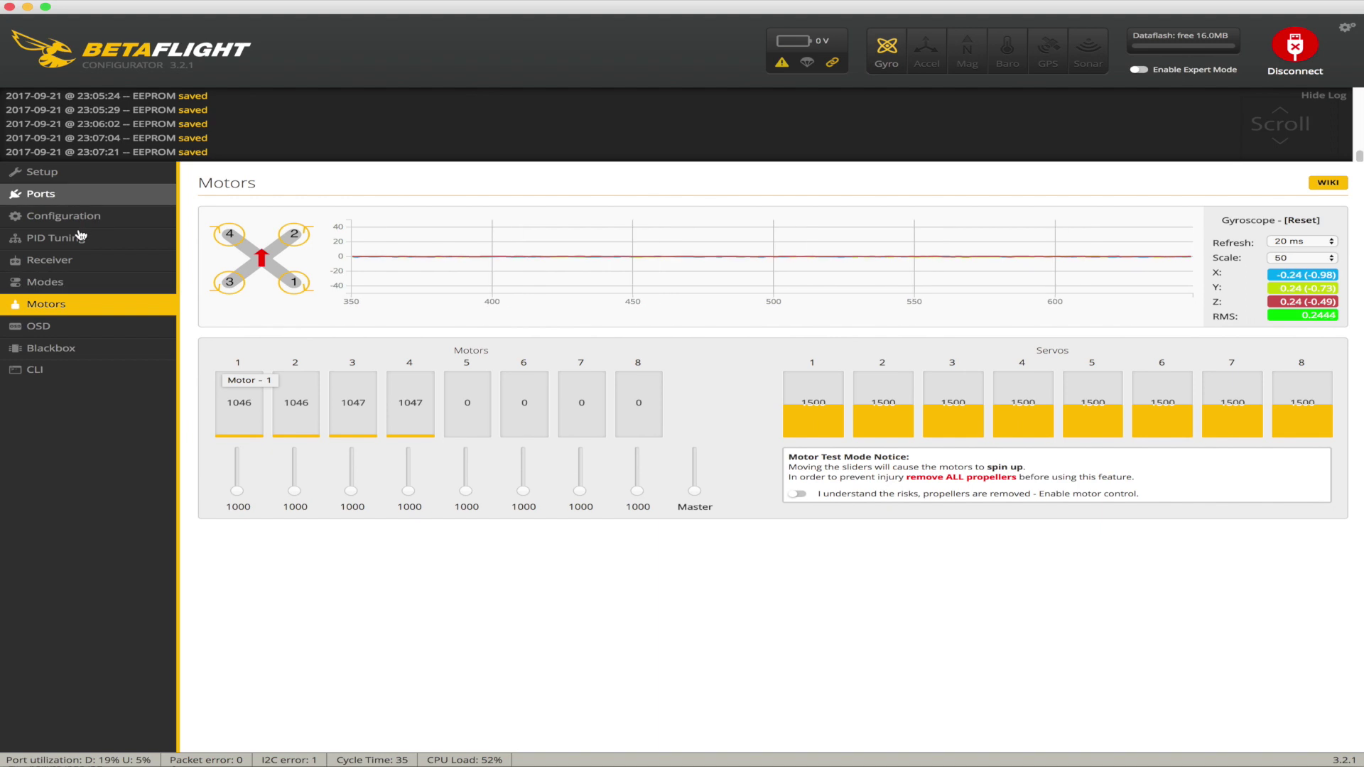
click(39, 326)
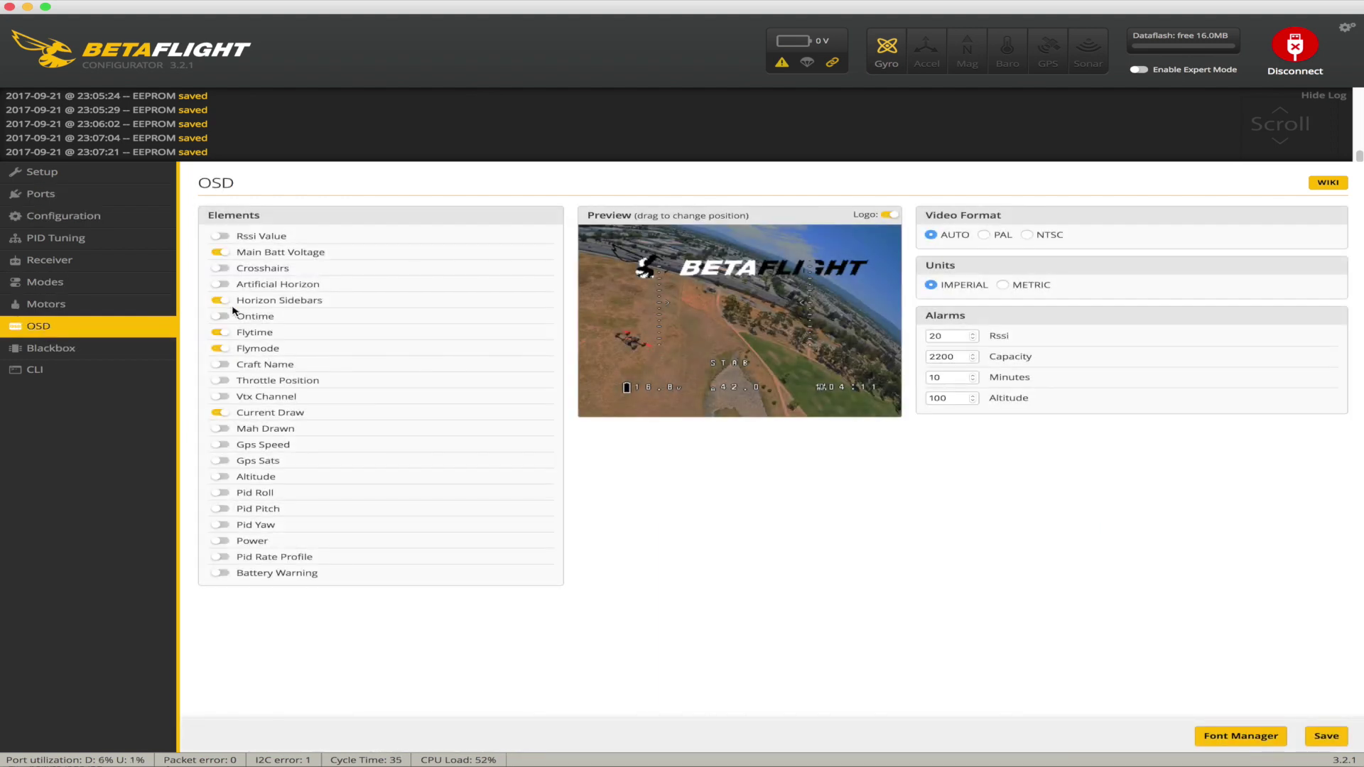
click(220, 236)
drag(768, 240, 636, 244)
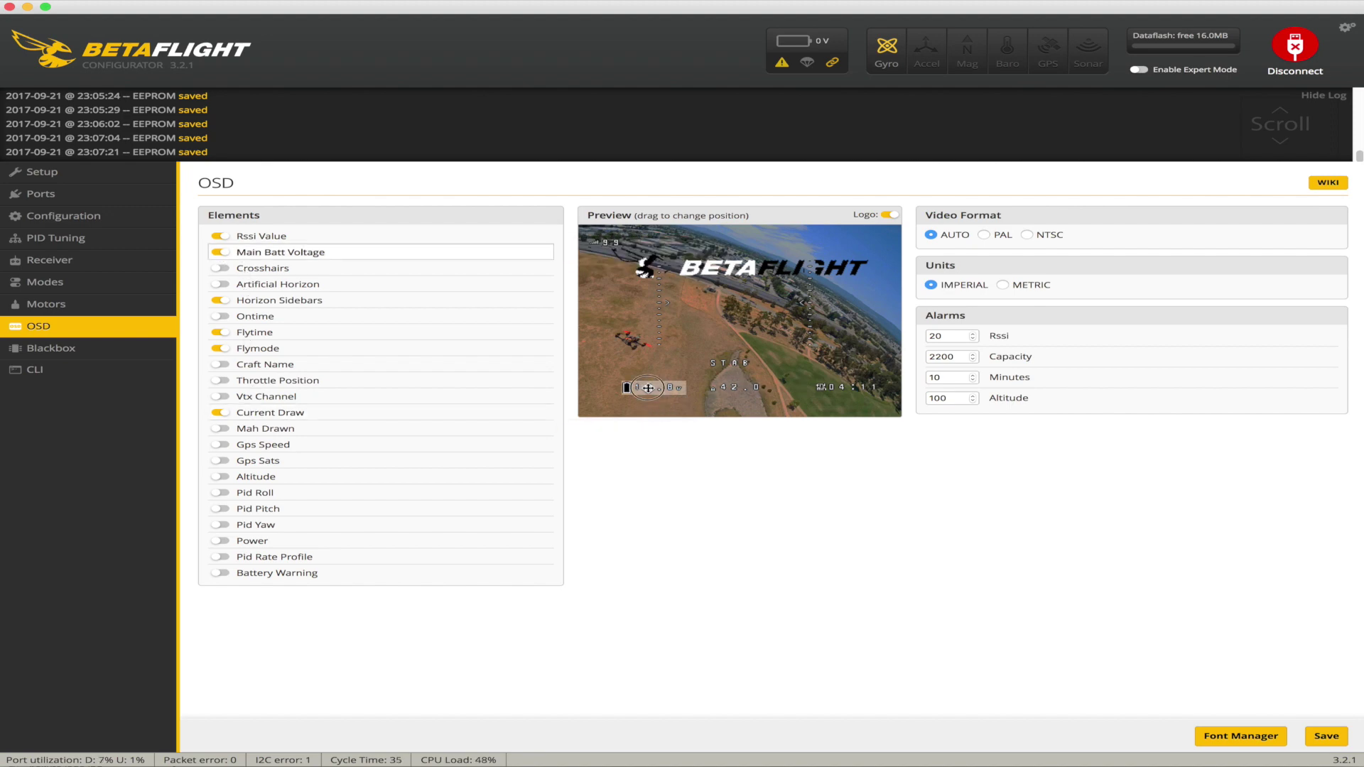
drag(599, 406, 658, 413)
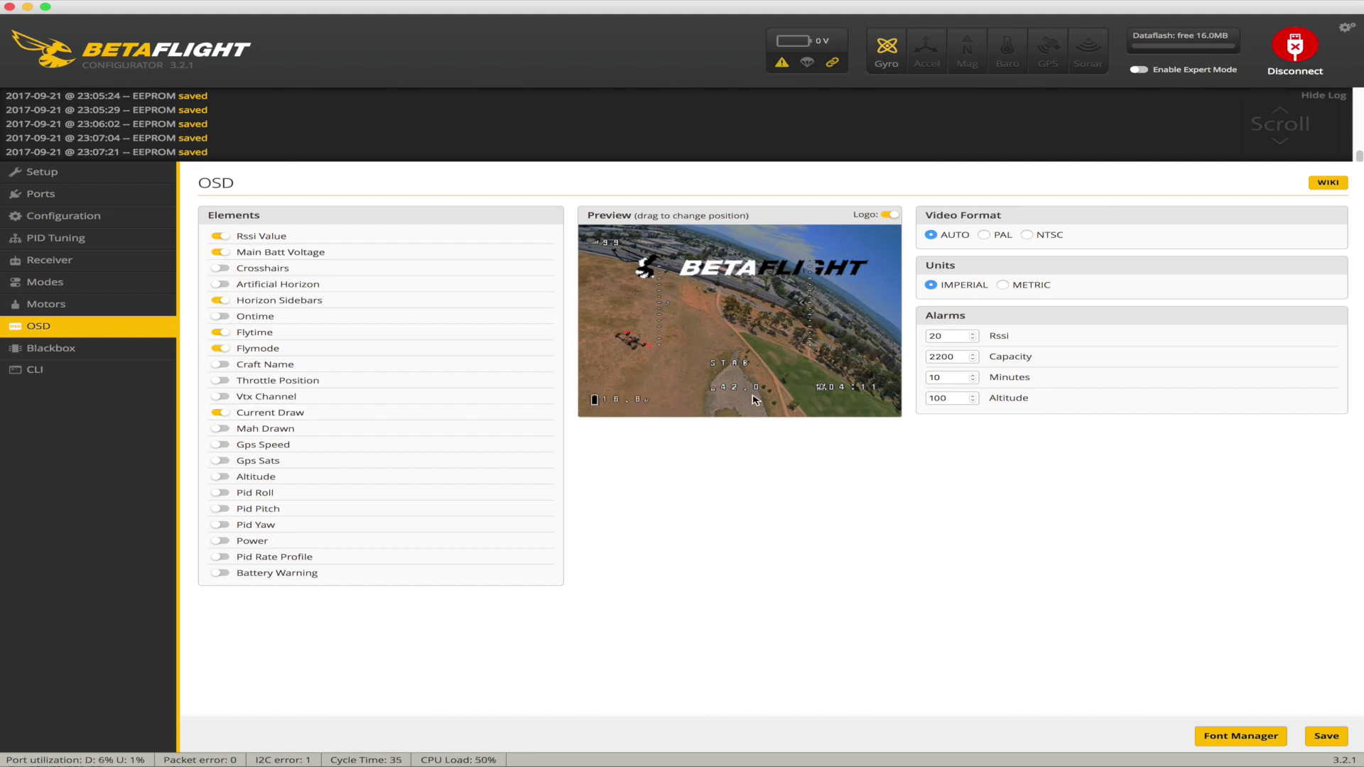
Disable Horizon Sidebars, move Flytime to the OSD preview's lower-right corner, and place Flymode just below the RSSI value
click(222, 300)
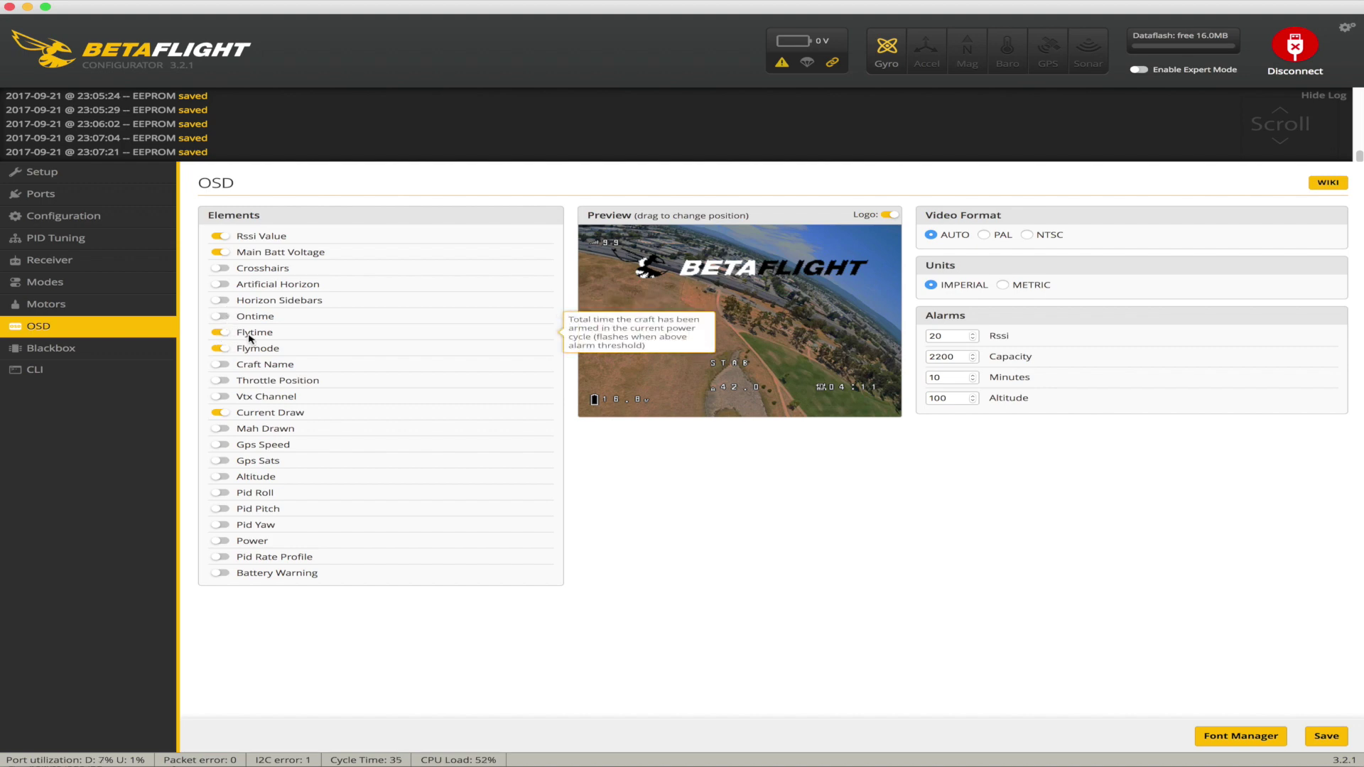
drag(838, 387, 841, 408)
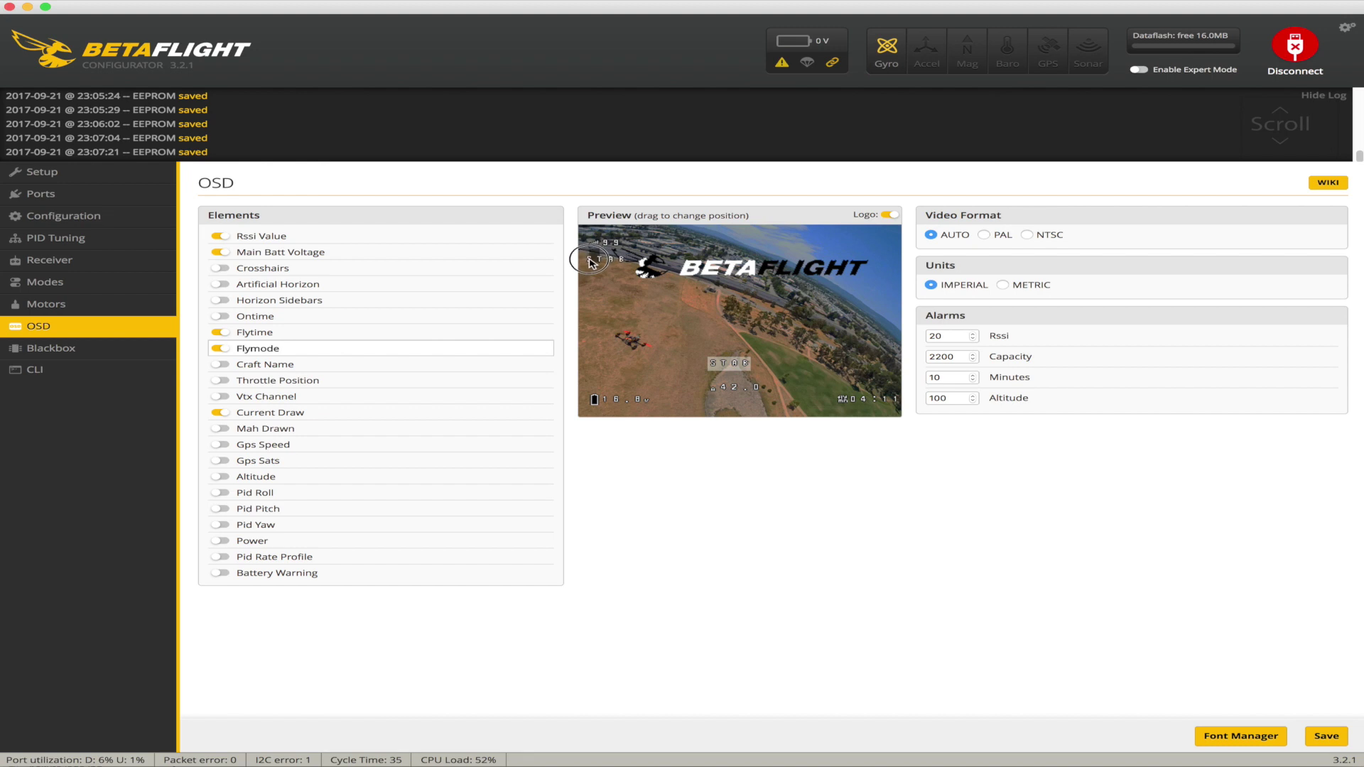
drag(590, 260, 590, 263)
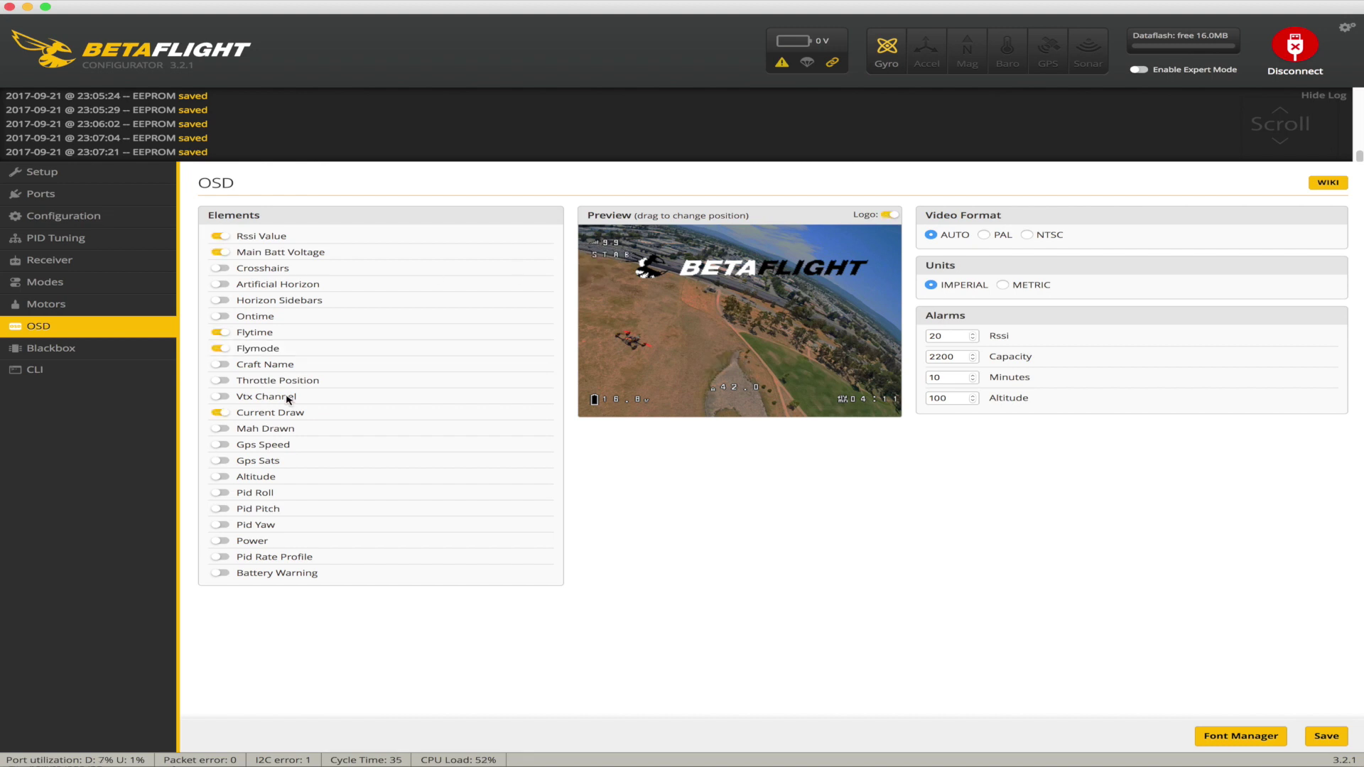
Enable Craft Name and Mah Drawn, line up Current Draw and Mah Drawn along the preview's bottom row, and save the OSD settings
click(221, 366)
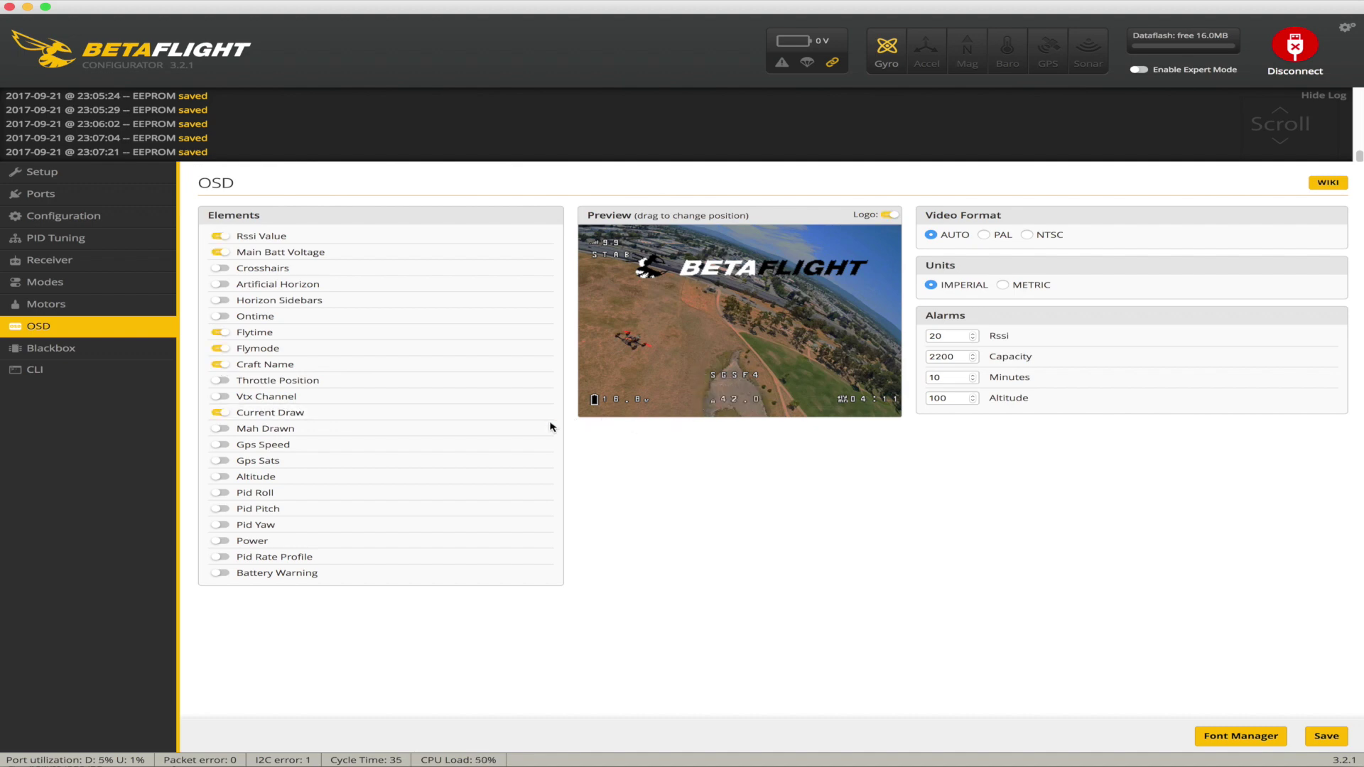
click(221, 430)
mouse_move(760, 267)
mouse_down()
mouse_move(780, 402)
mouse_move(690, 400)
mouse_up()
click(793, 400)
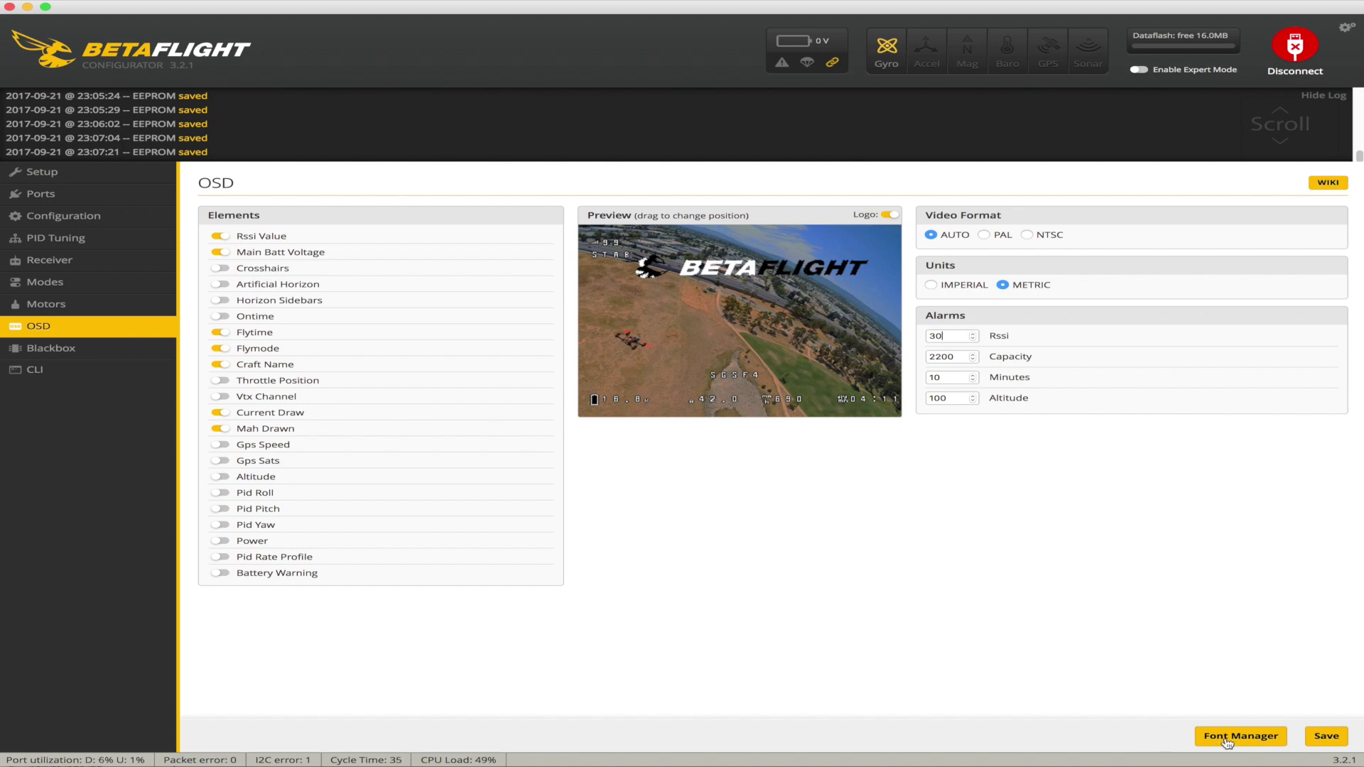
click(1326, 736)
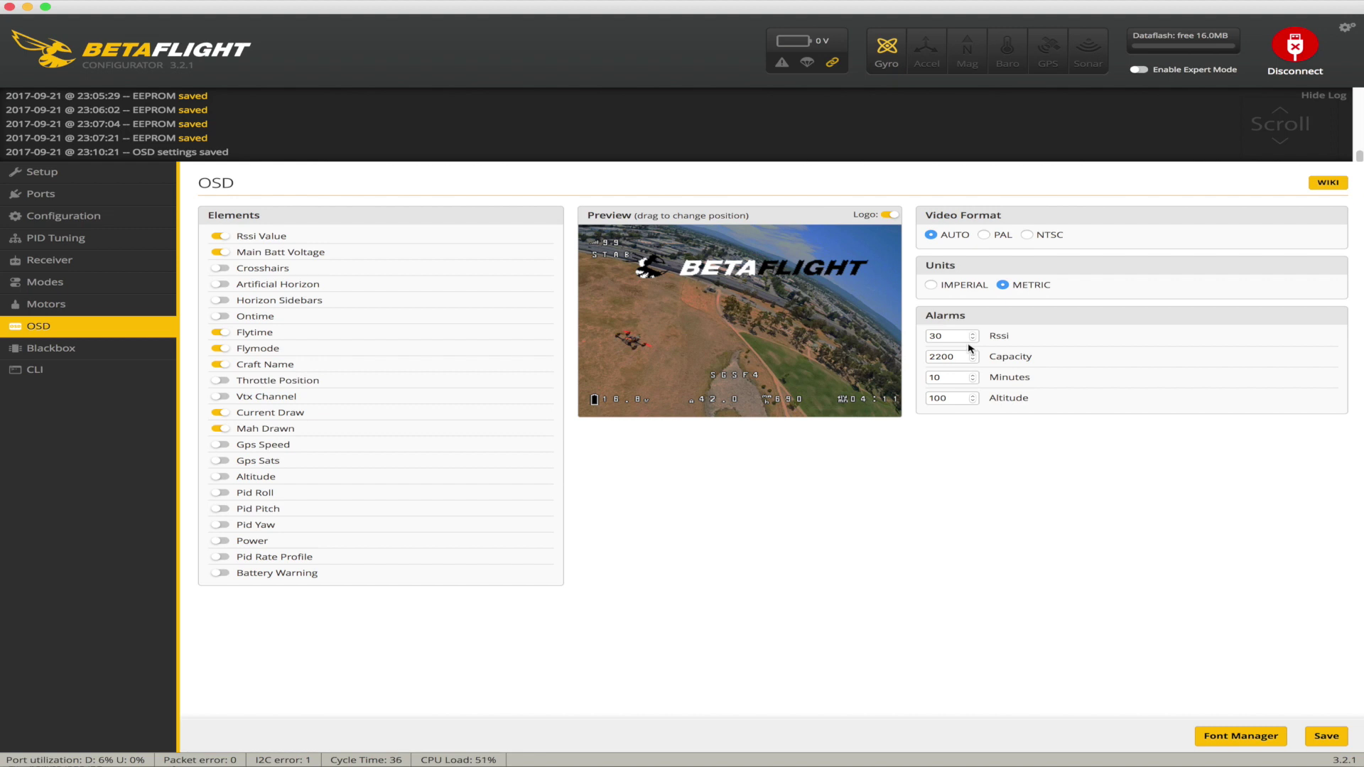
Enable motor control for the motor test and briefly spin motor 1 on its own, returning it to 1000
click(62, 303)
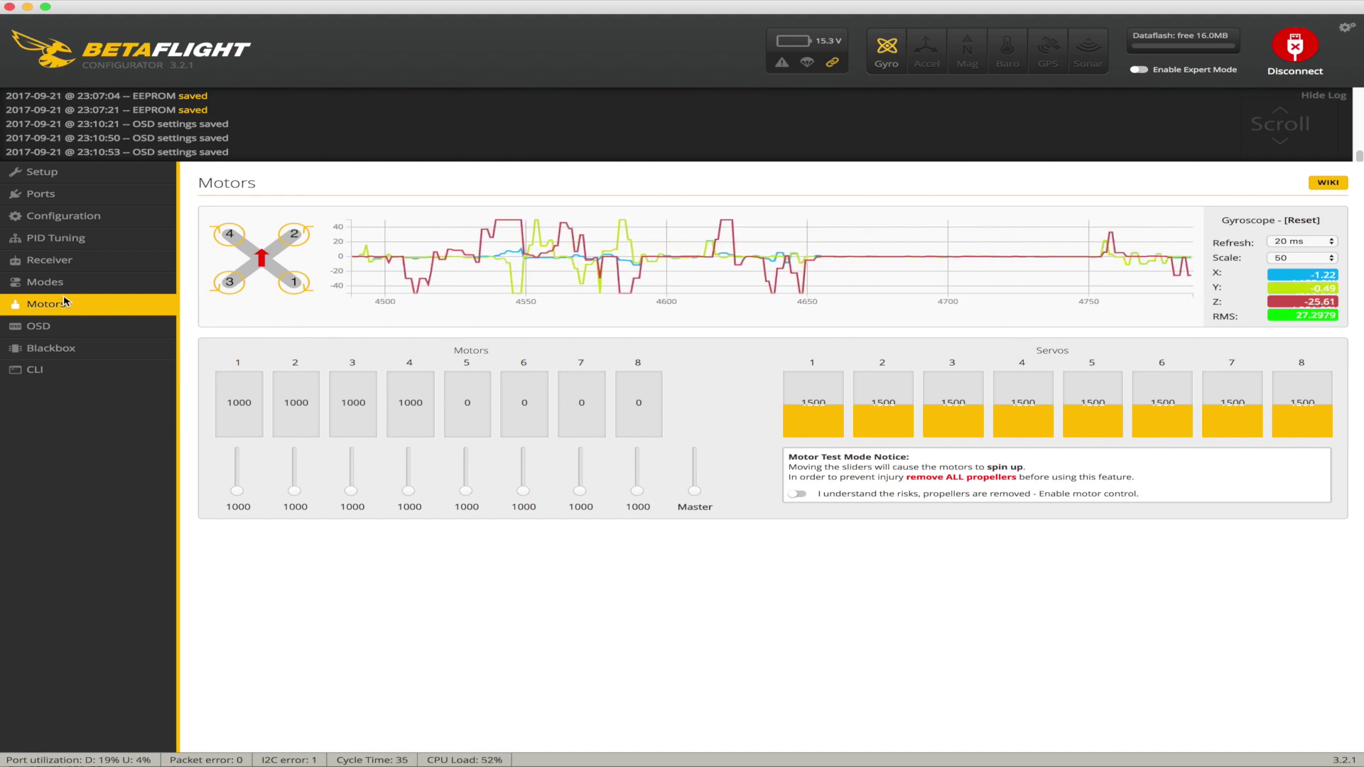
click(797, 495)
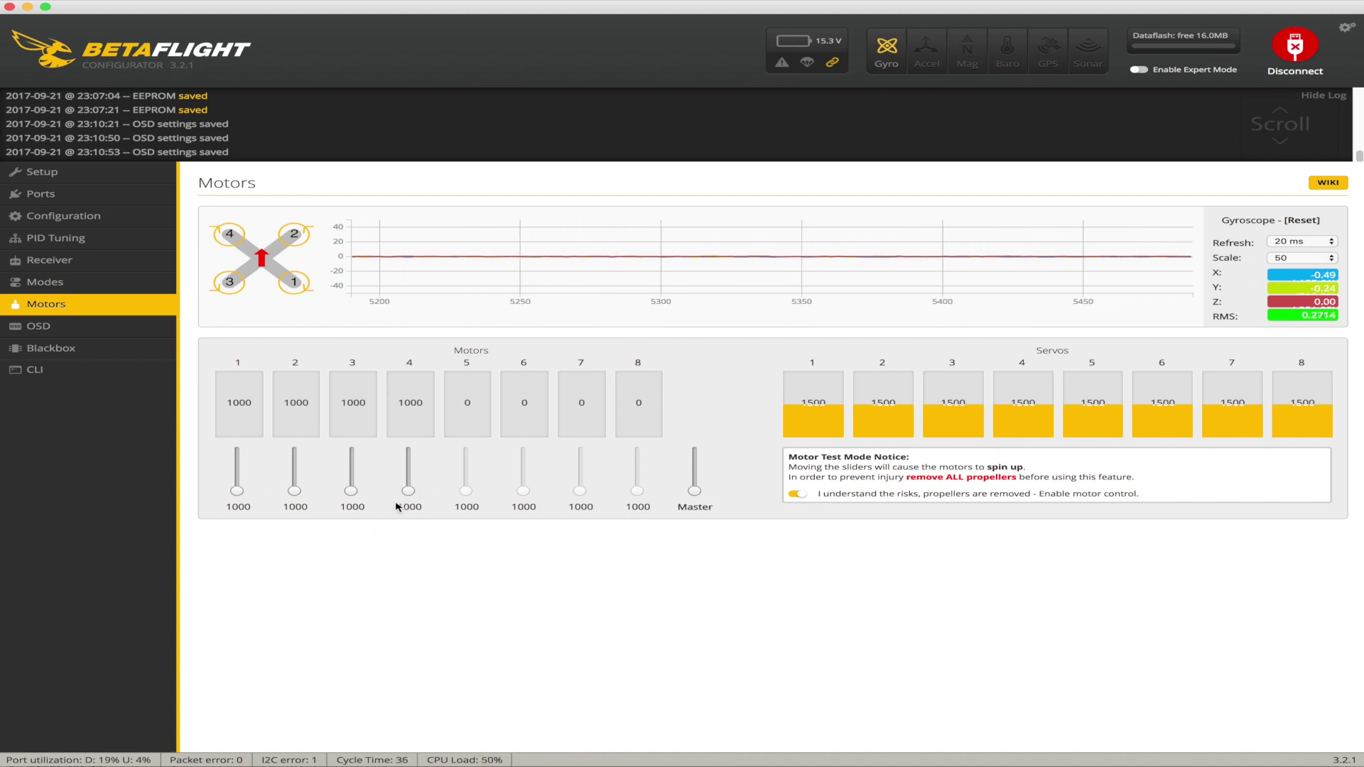
click(236, 492)
drag(237, 492, 237, 491)
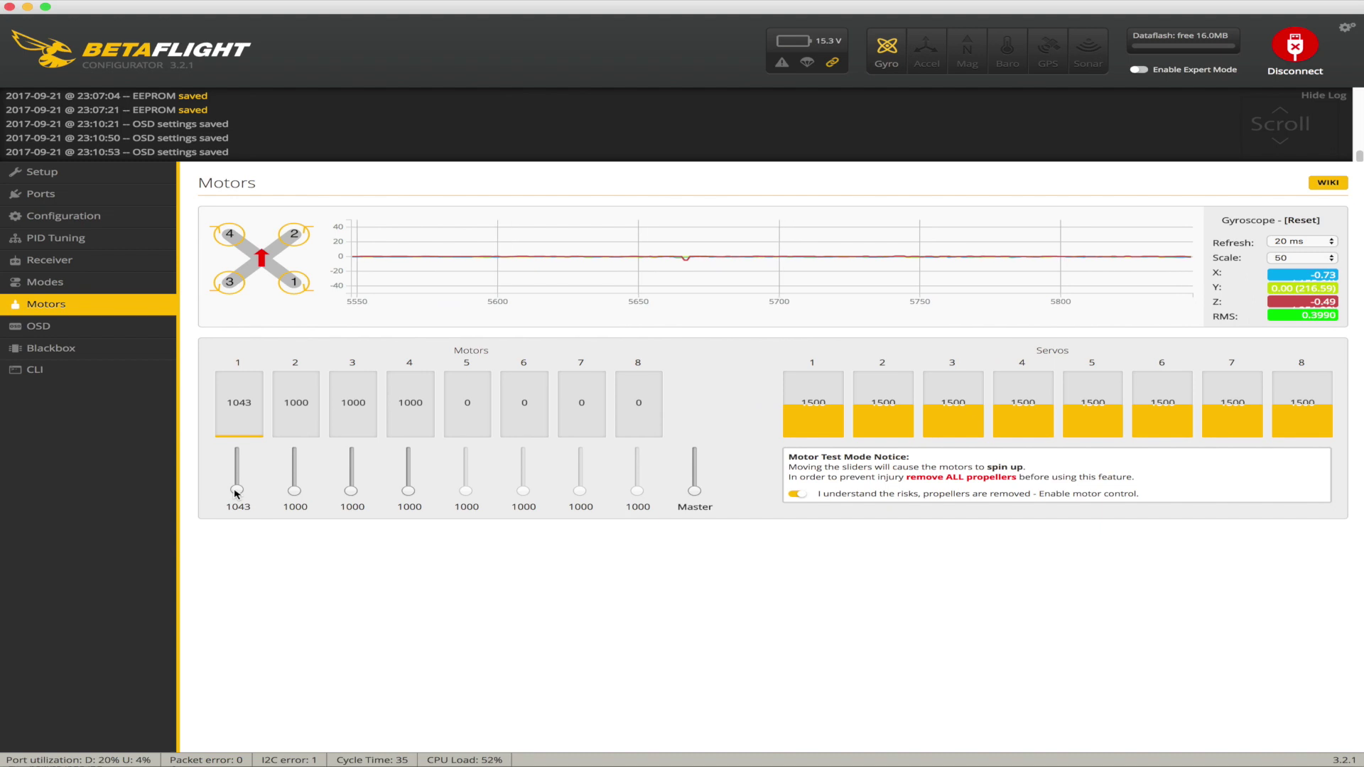
drag(236, 493, 239, 496)
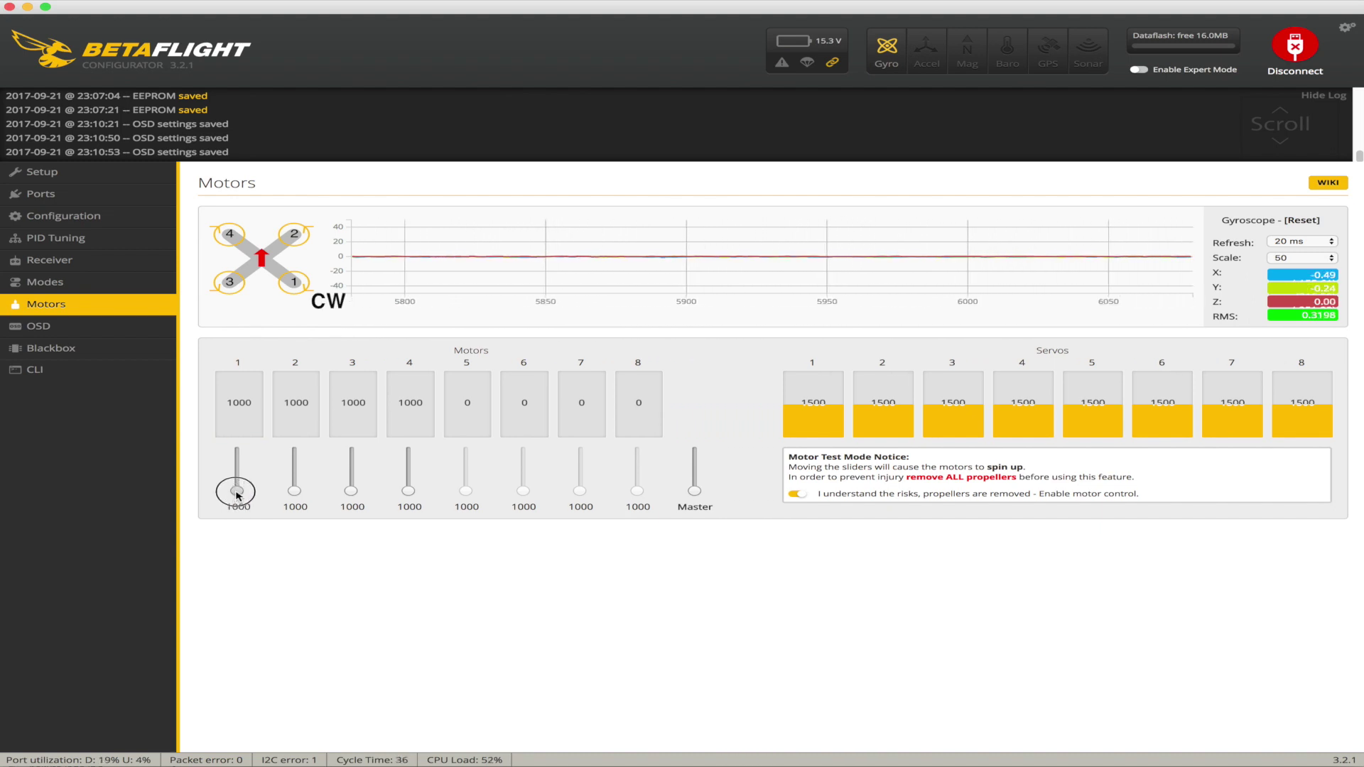
Test-spin the remaining motors one at a time, then disable motor control and disconnect the flight controller
drag(238, 496, 353, 495)
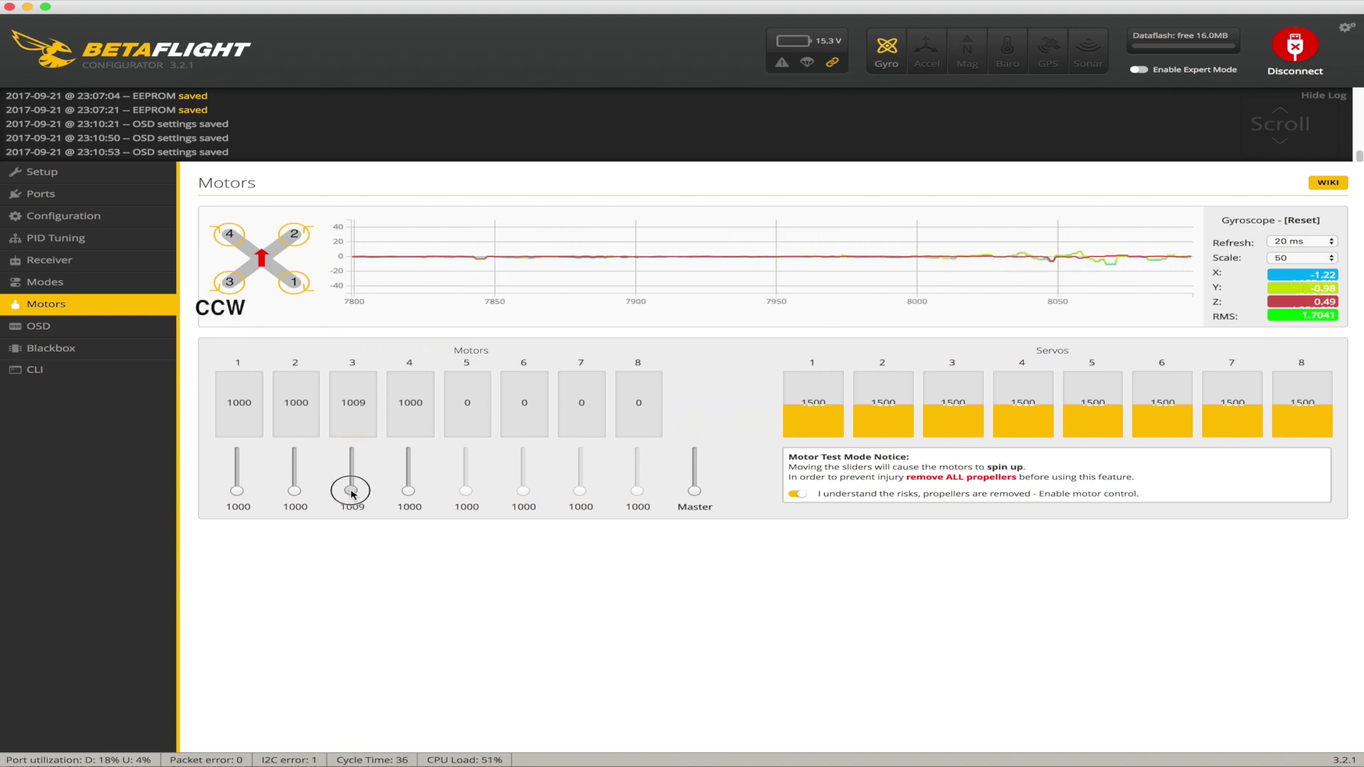
drag(354, 495, 403, 513)
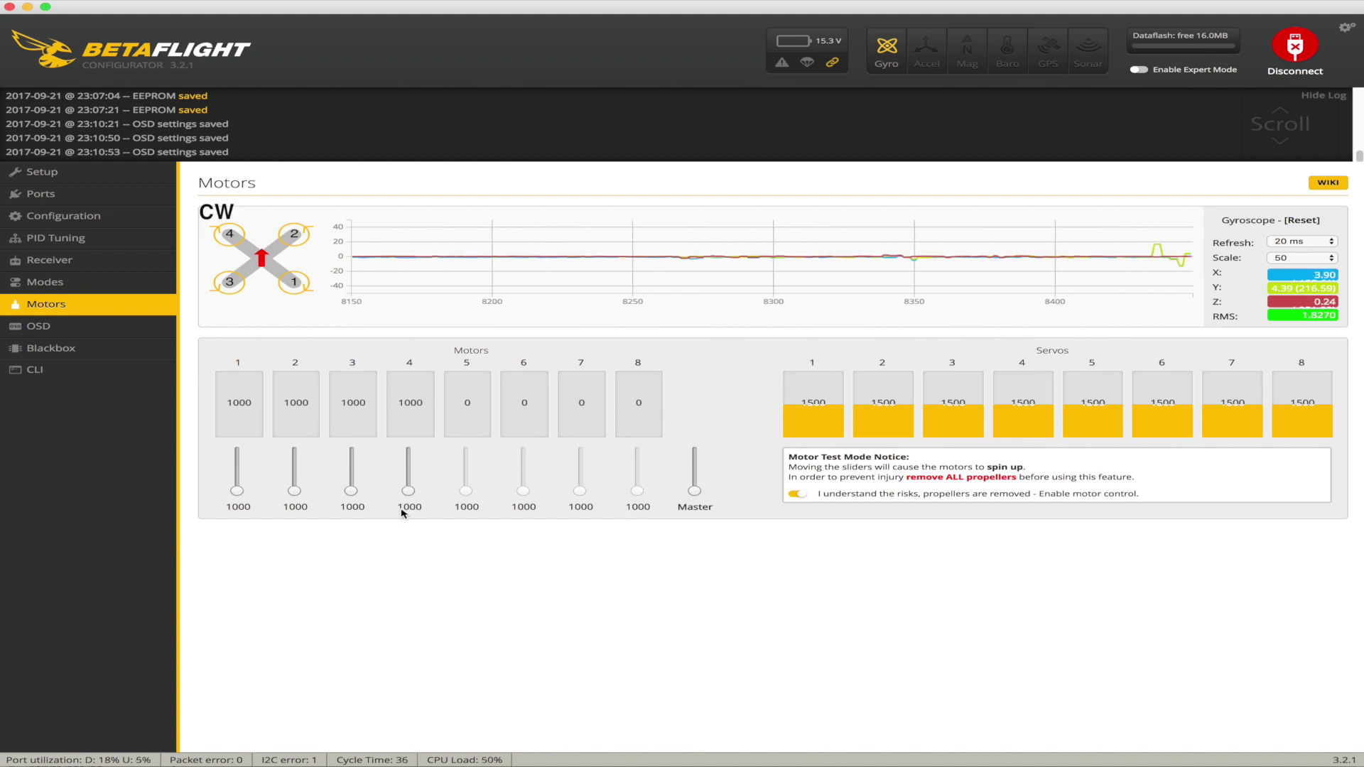
click(794, 495)
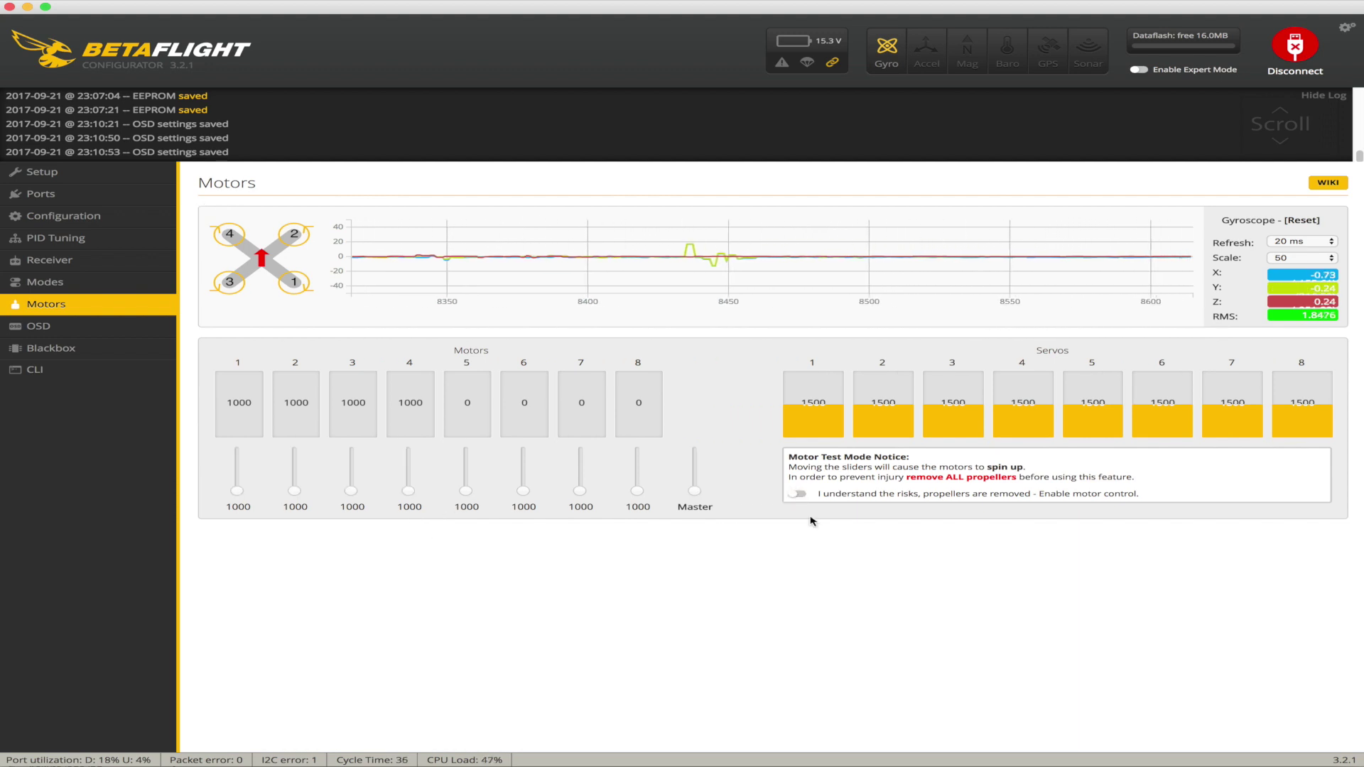
click(1289, 48)
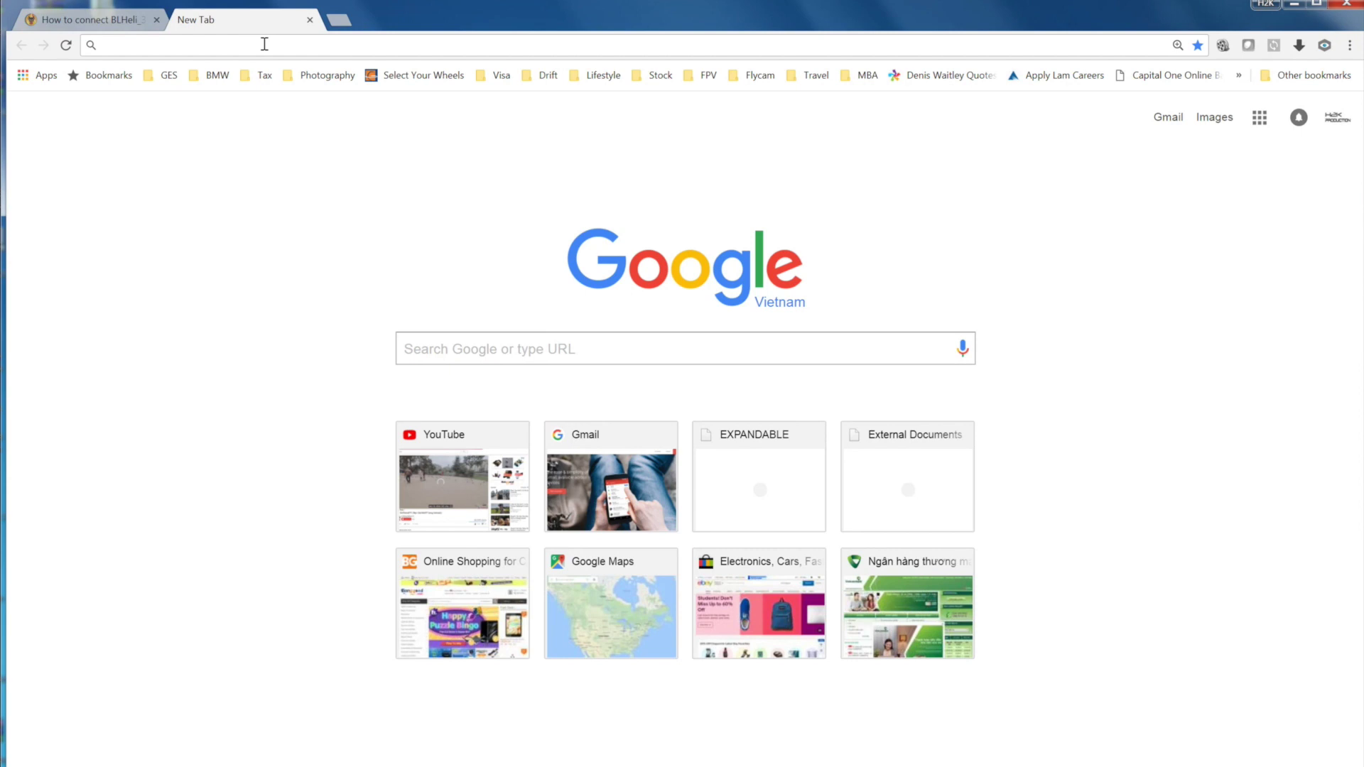
Switch to the web browser, search for blhelisuite32, and open the Latest BLHeli Suite files from the BLHeli_32 download page
text(blhelisuite32)
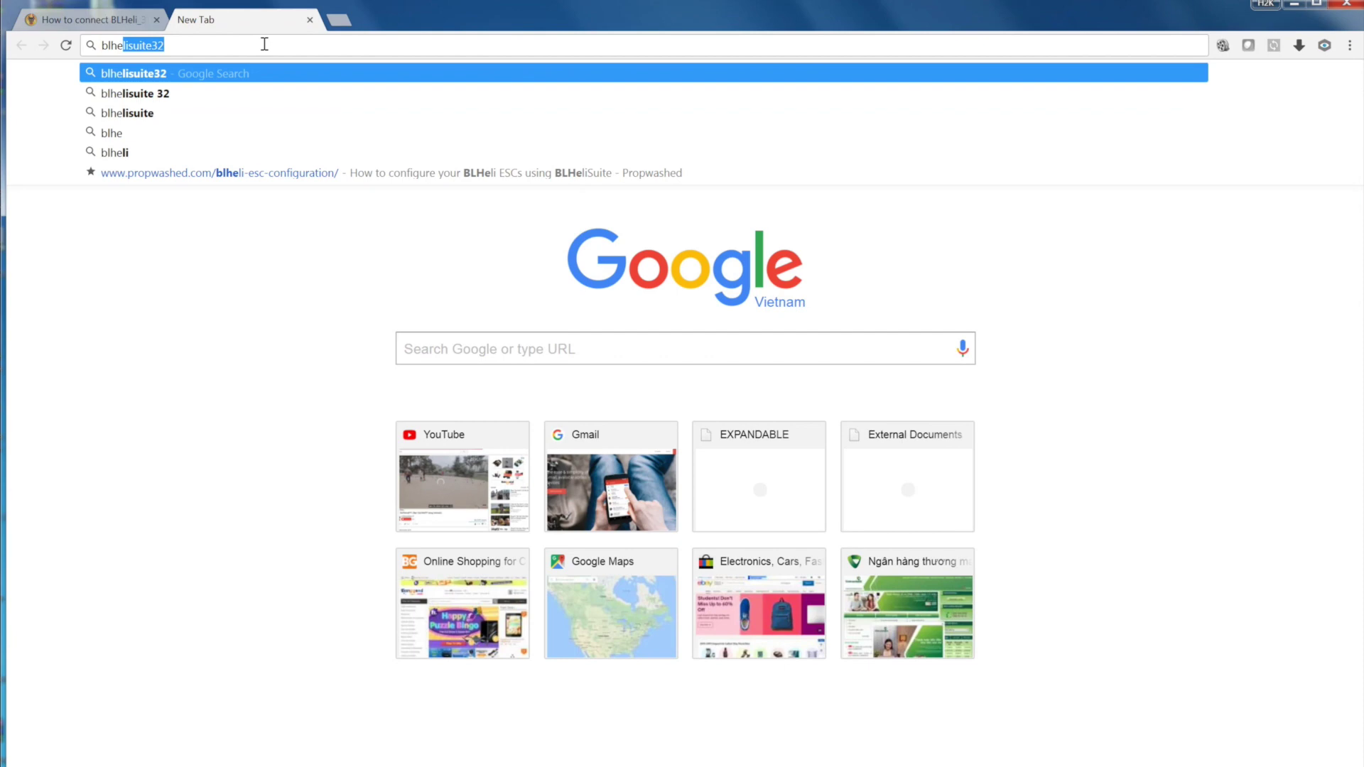
key(Return)
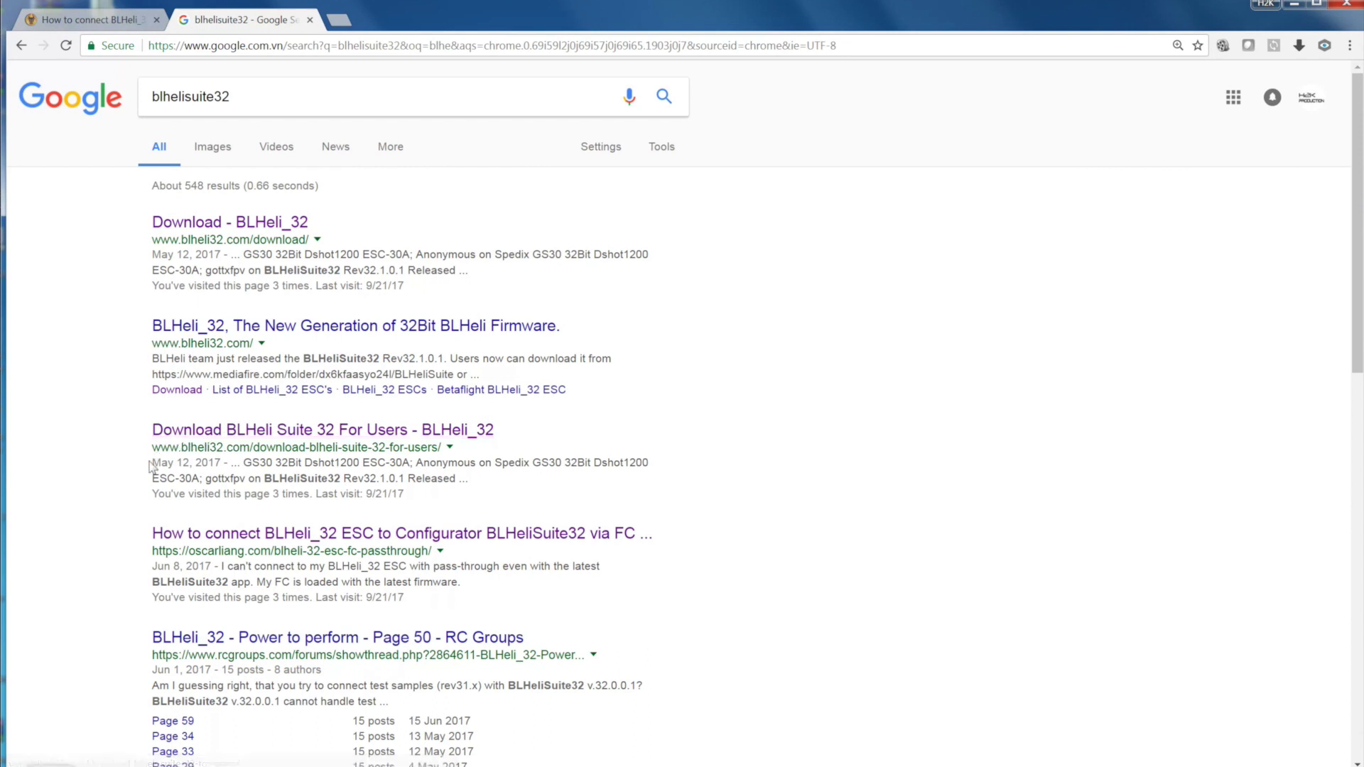
click(235, 223)
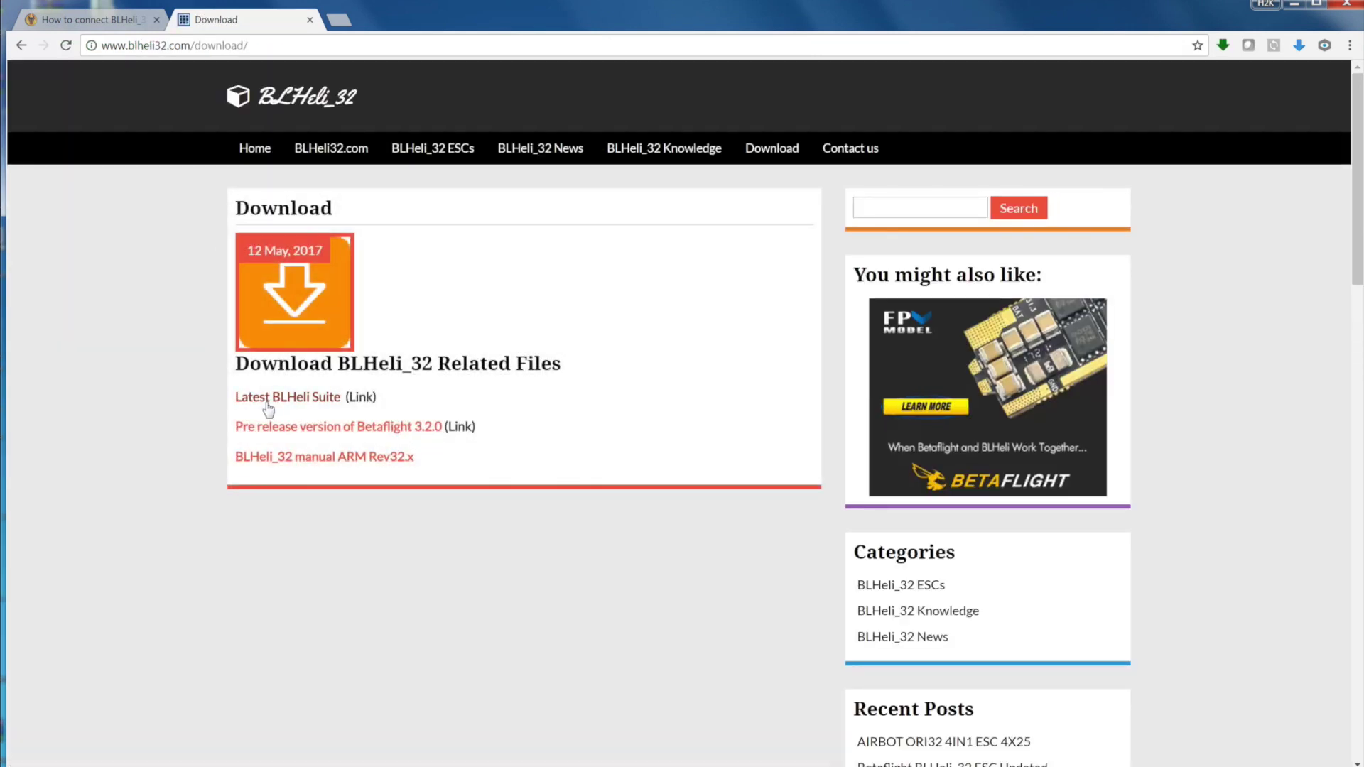
click(270, 405)
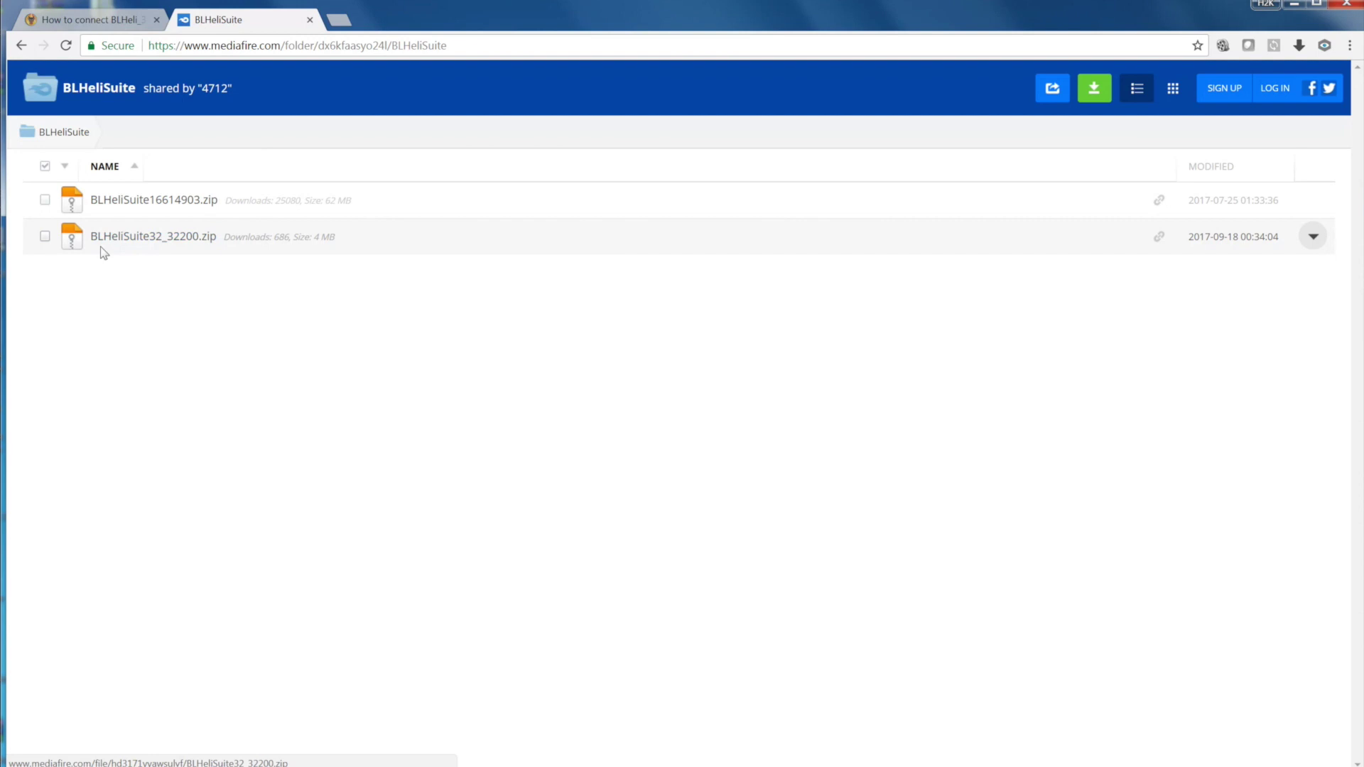
Download BLHeliSuite32_32200.zip from the shared MediaFire folder and save it in the FPV folder
click(44, 237)
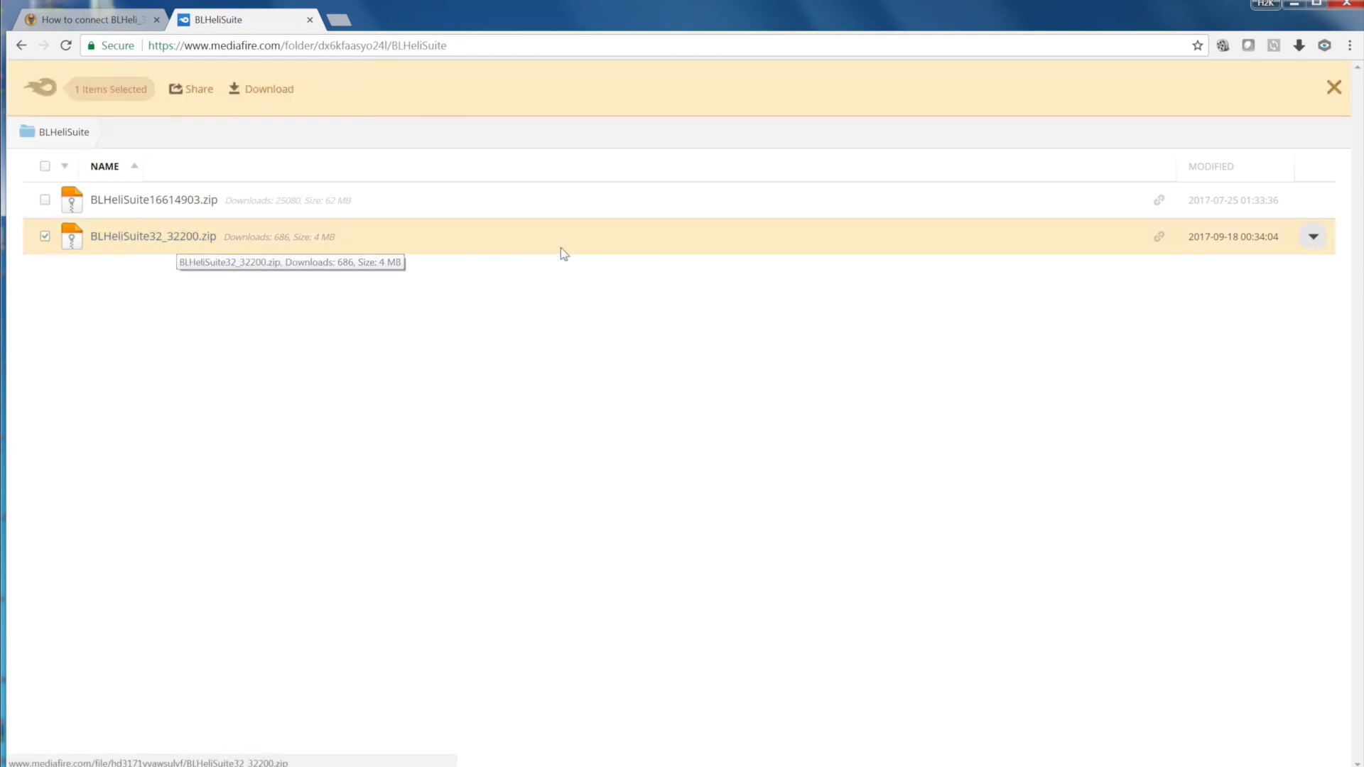
click(1314, 237)
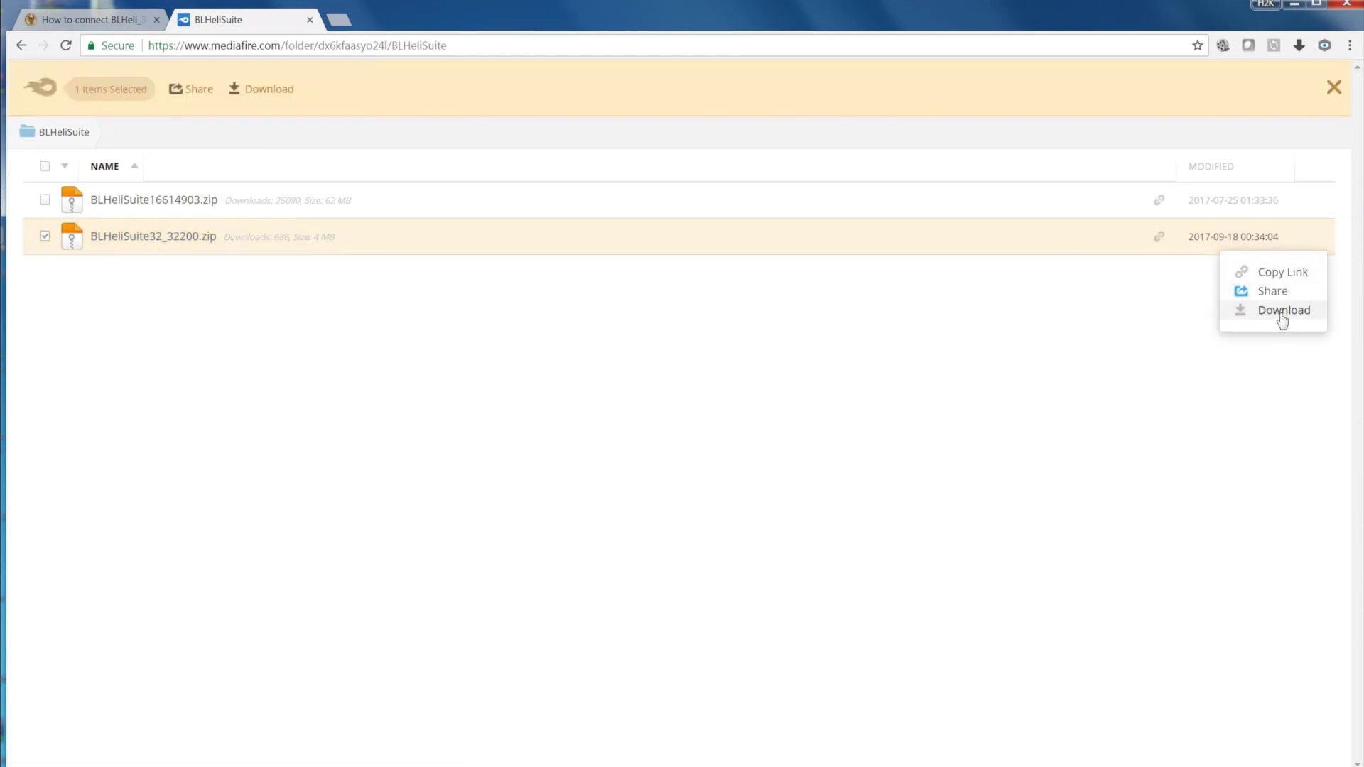
click(1283, 315)
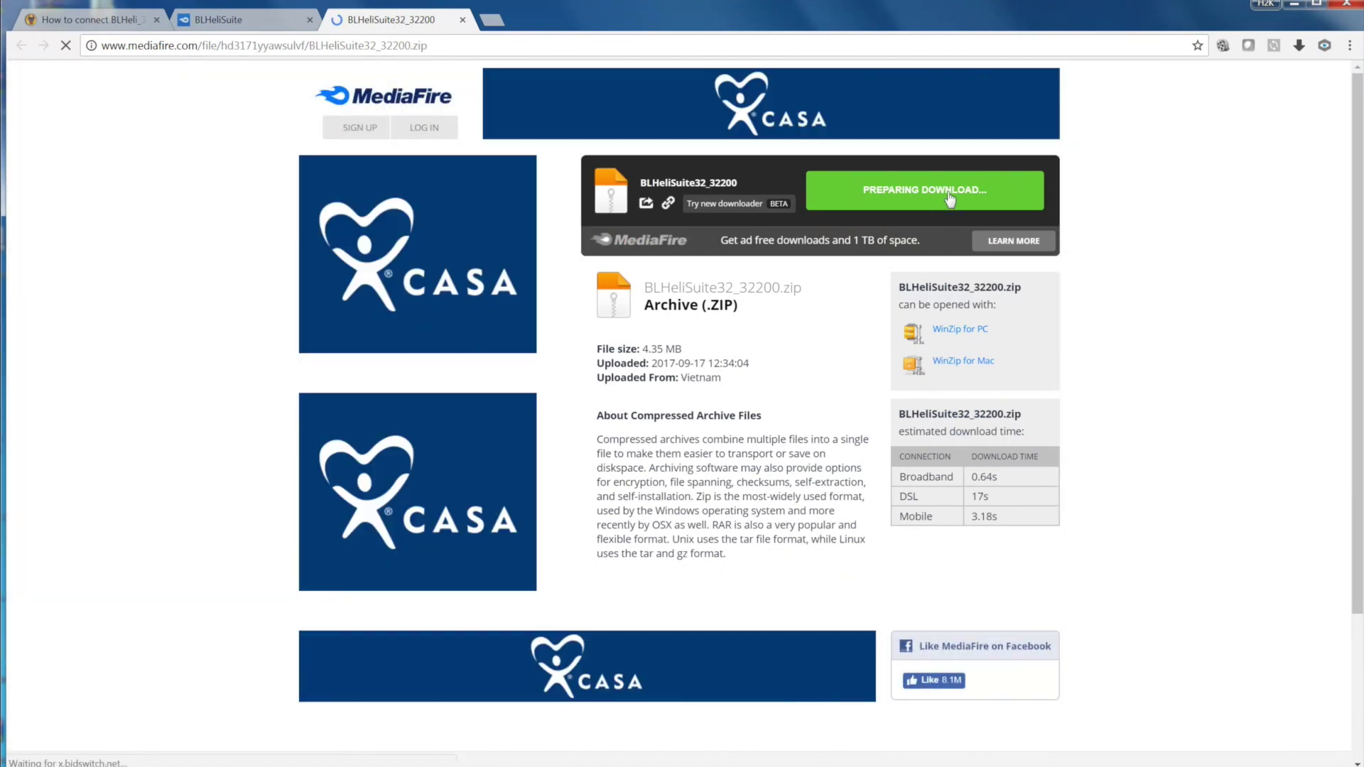
click(917, 192)
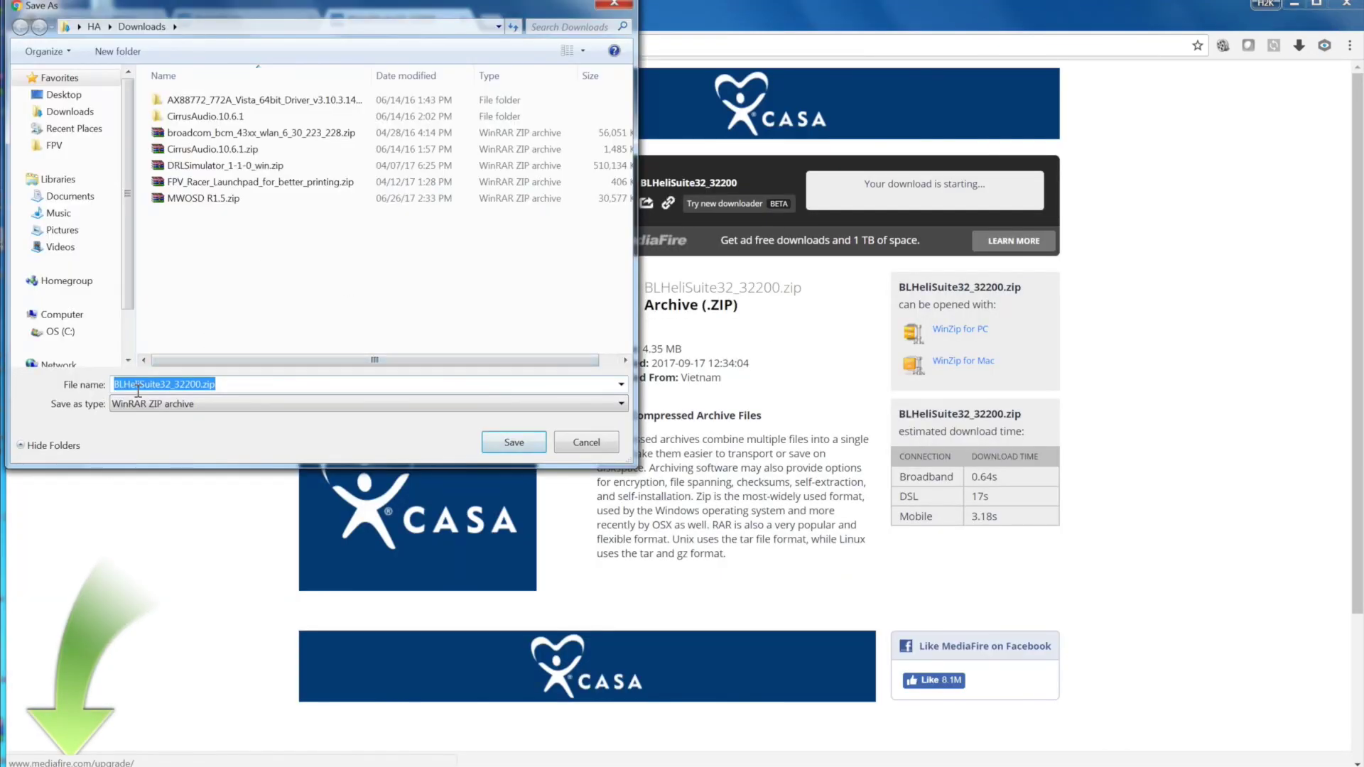
click(55, 146)
click(532, 444)
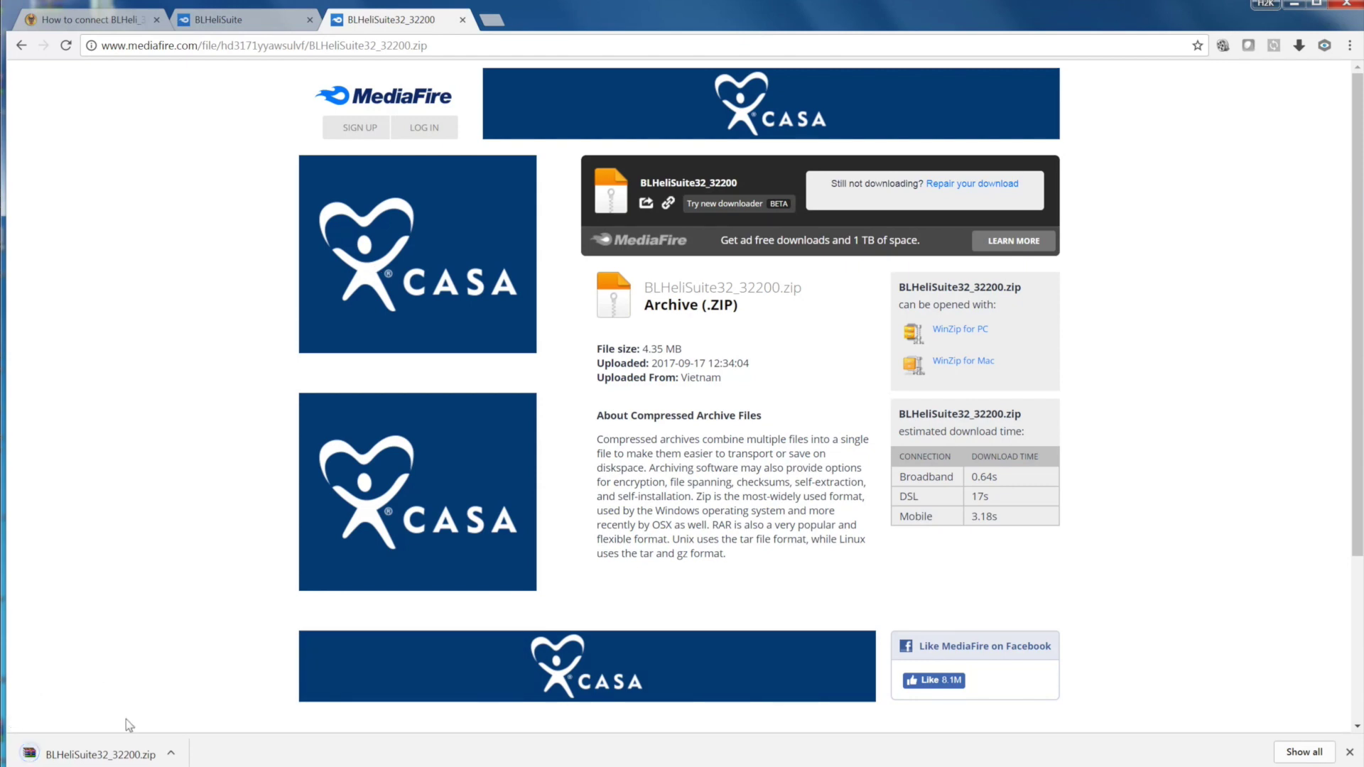
Open the downloaded archive in WinRAR and extract it to Documents\FPV\BLHeliSuite32_32200
click(125, 756)
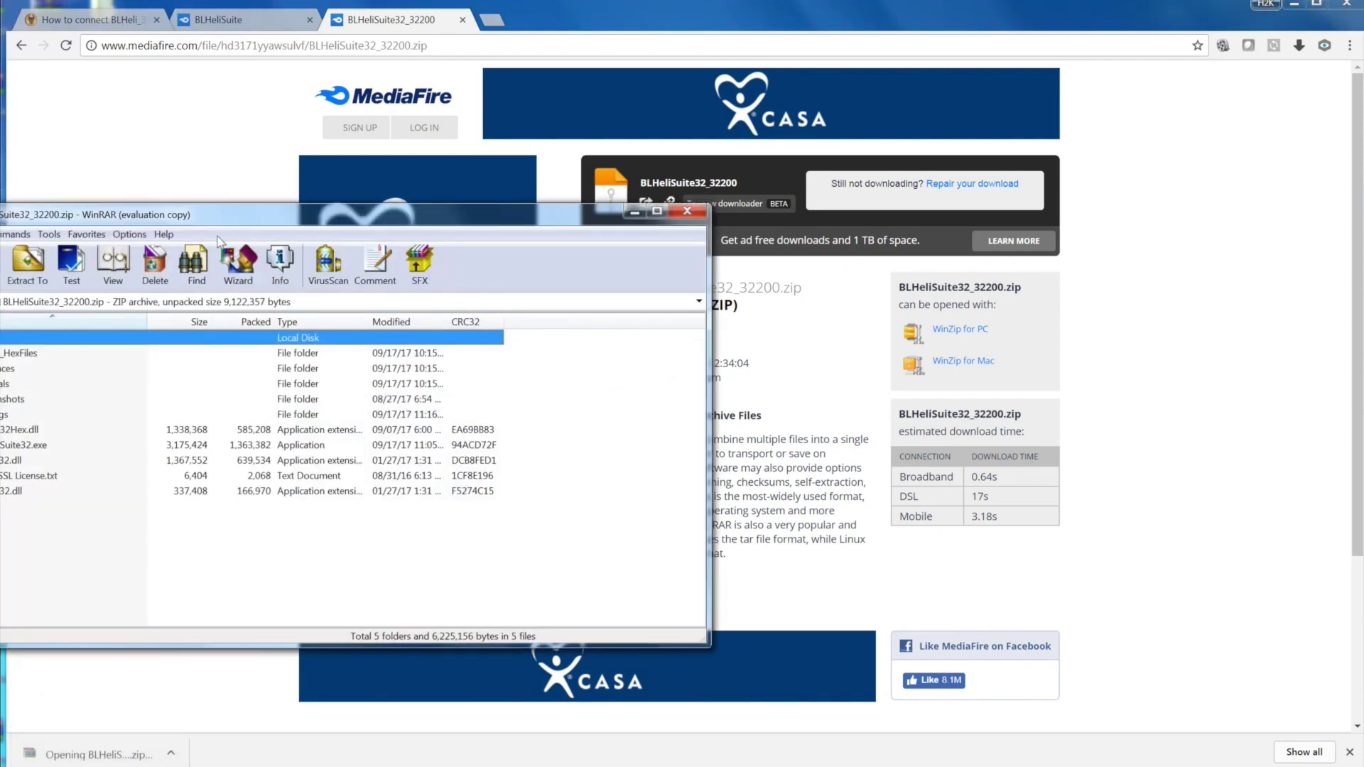
click(445, 365)
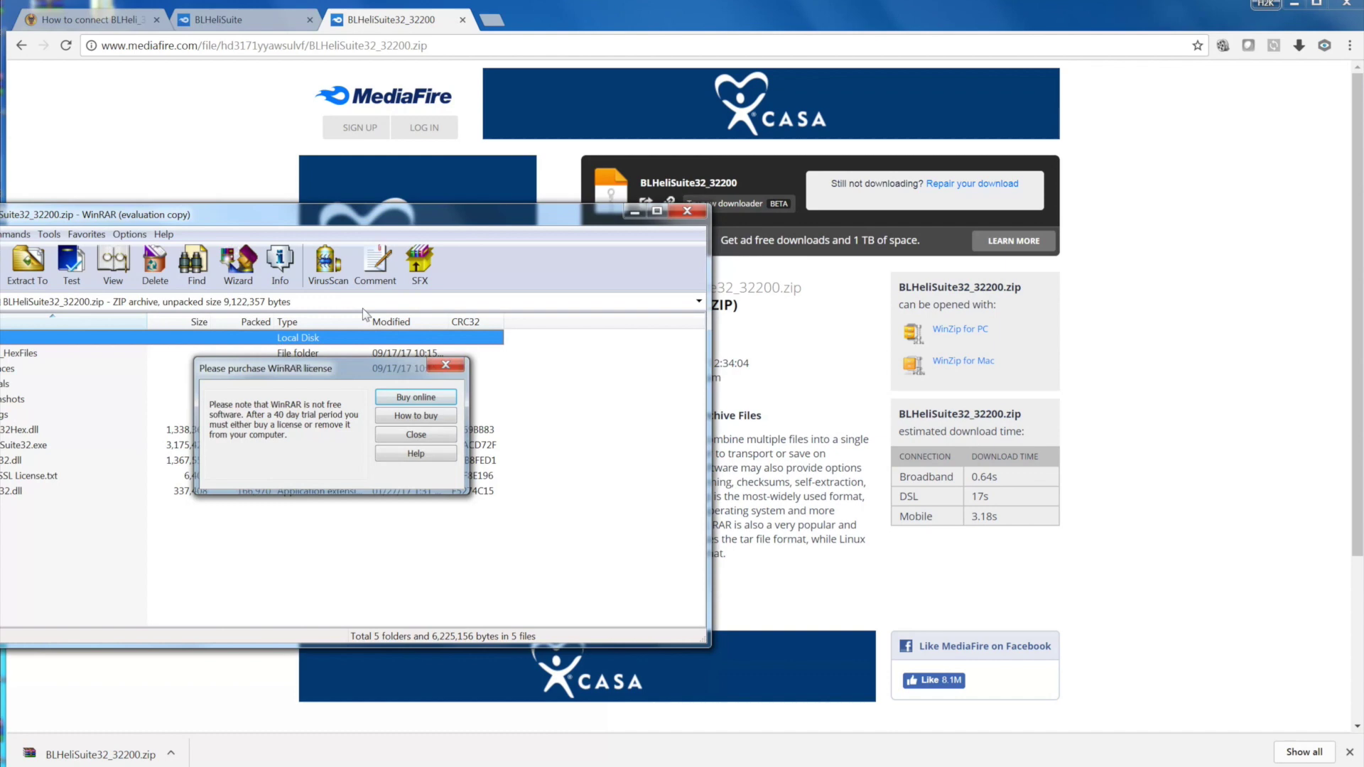
drag(226, 215, 462, 190)
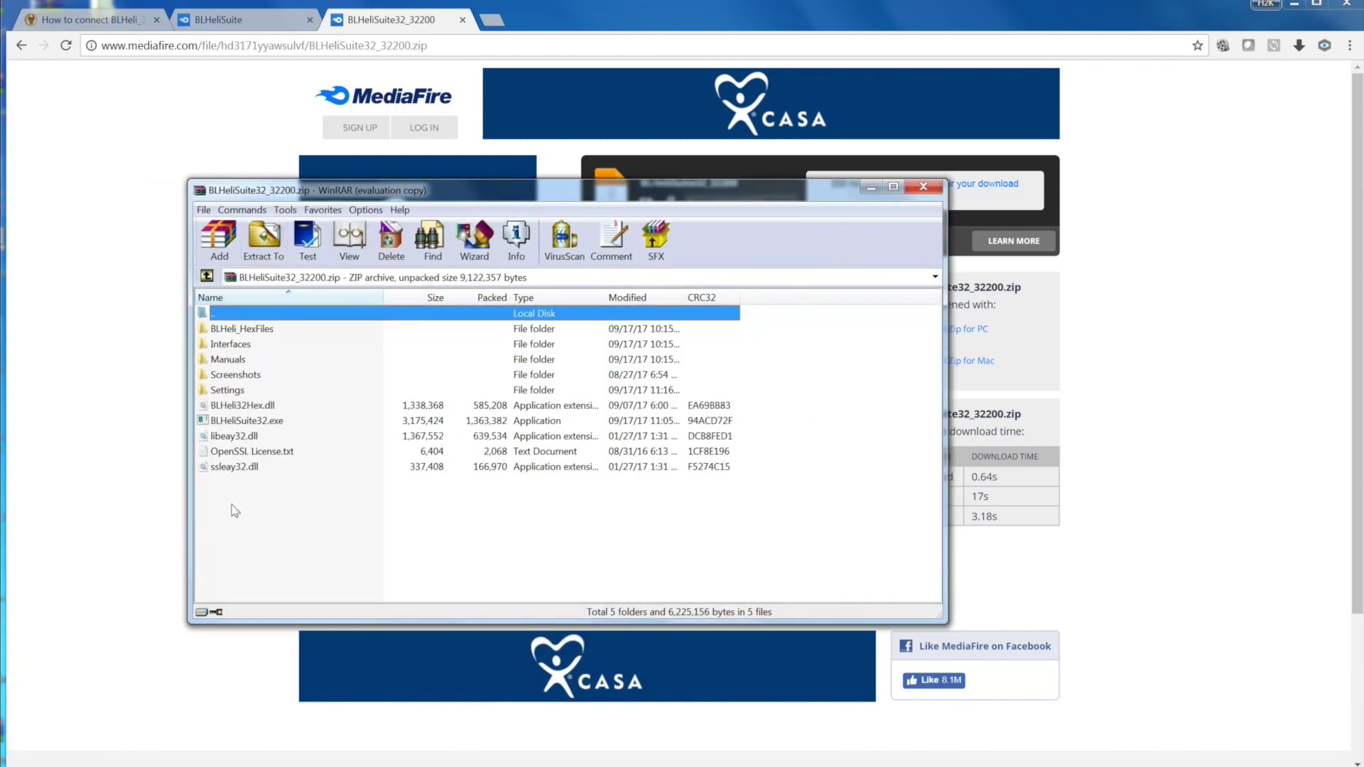
click(268, 244)
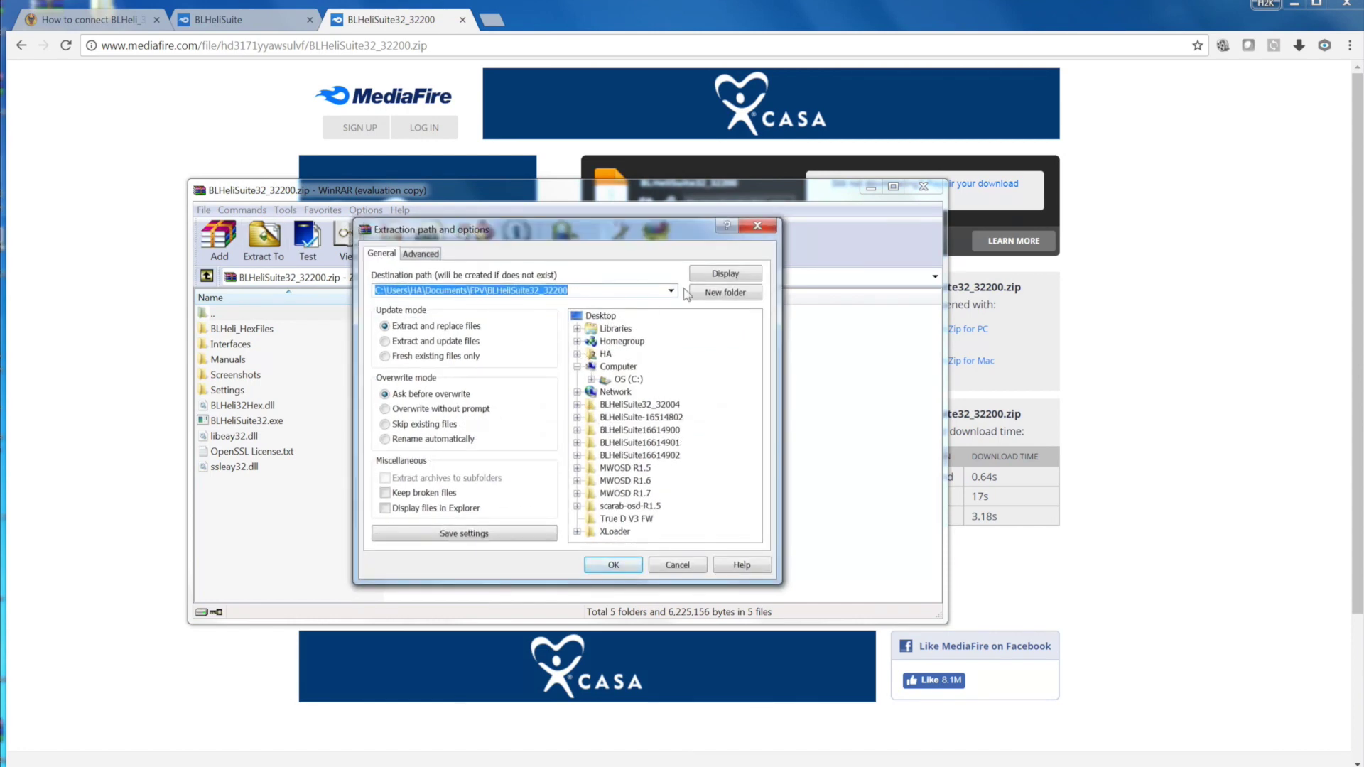
click(725, 279)
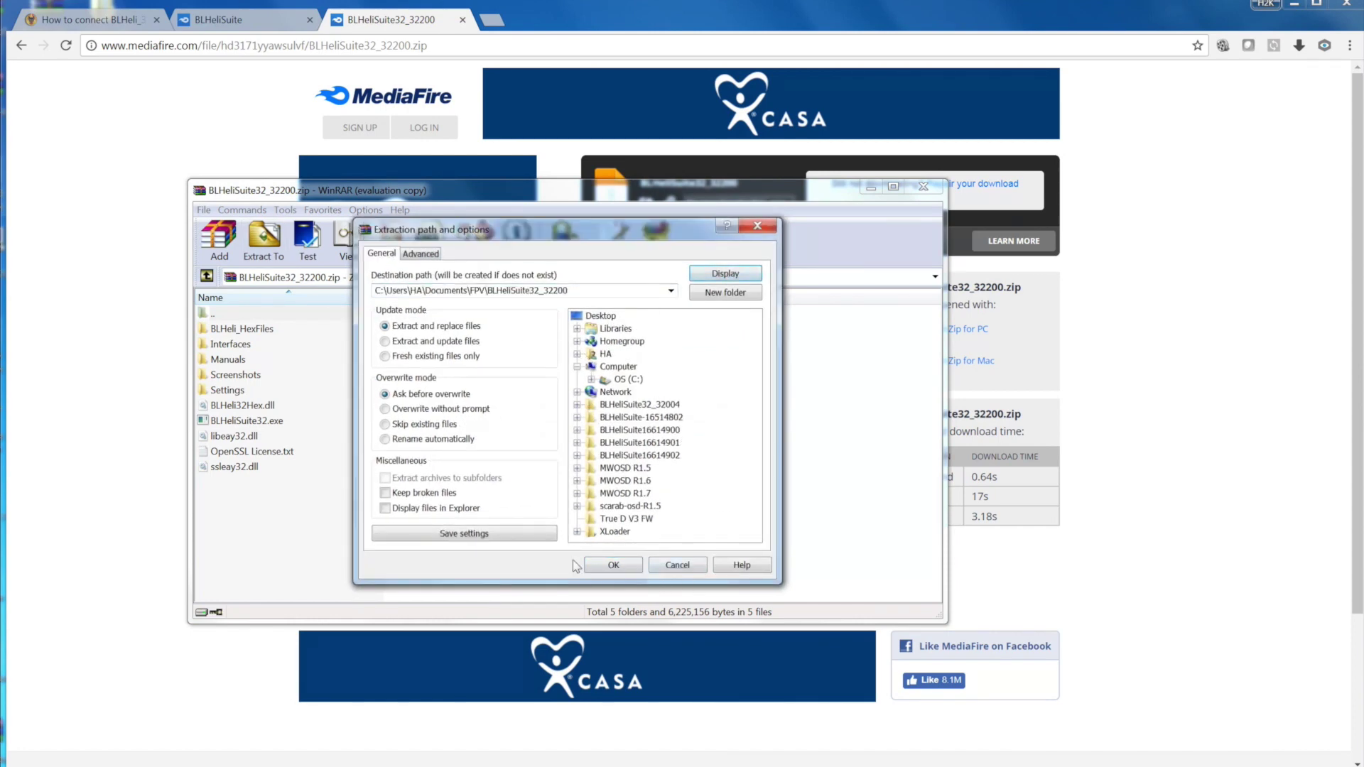
click(614, 564)
key(alt+F4)
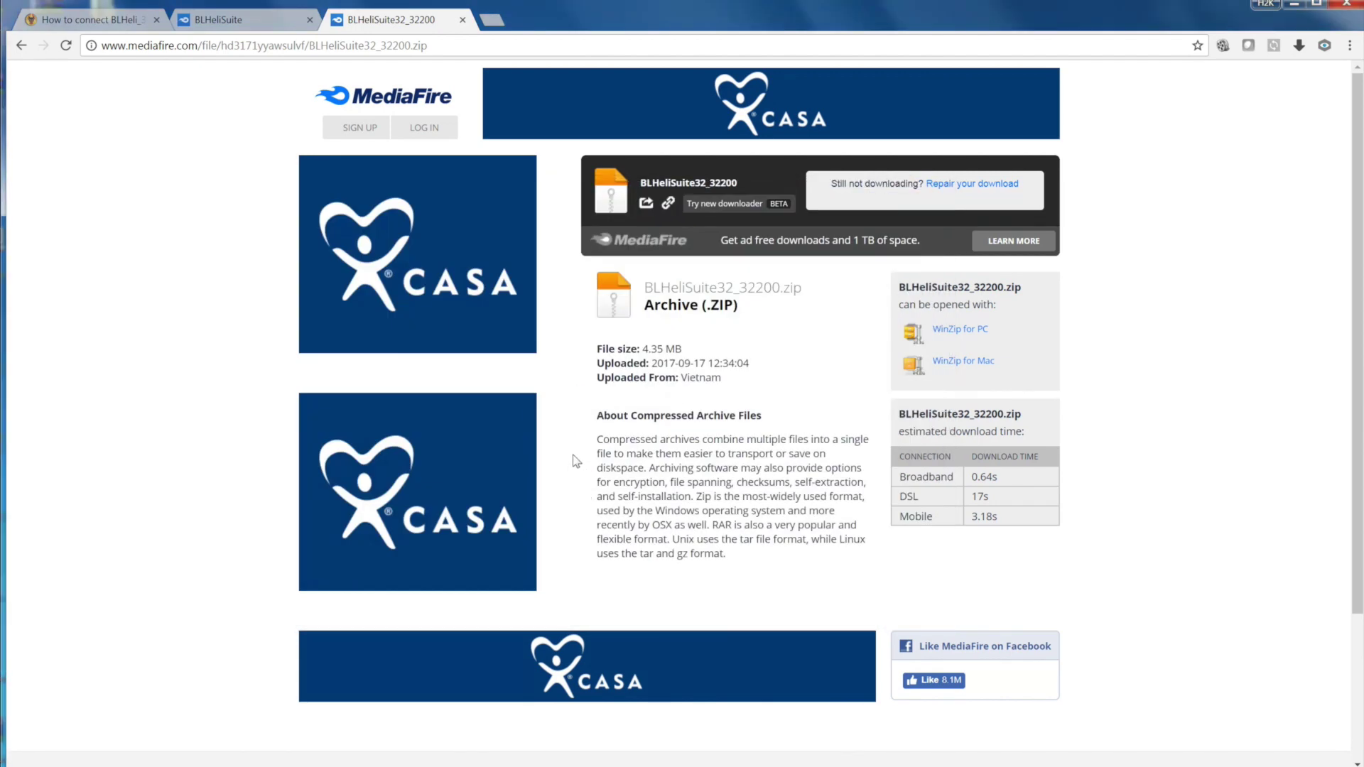
Launch BLHeliSuite32.exe from the extracted BLHeliSuite32_32200 folder inside the FPV folder
key(super+e)
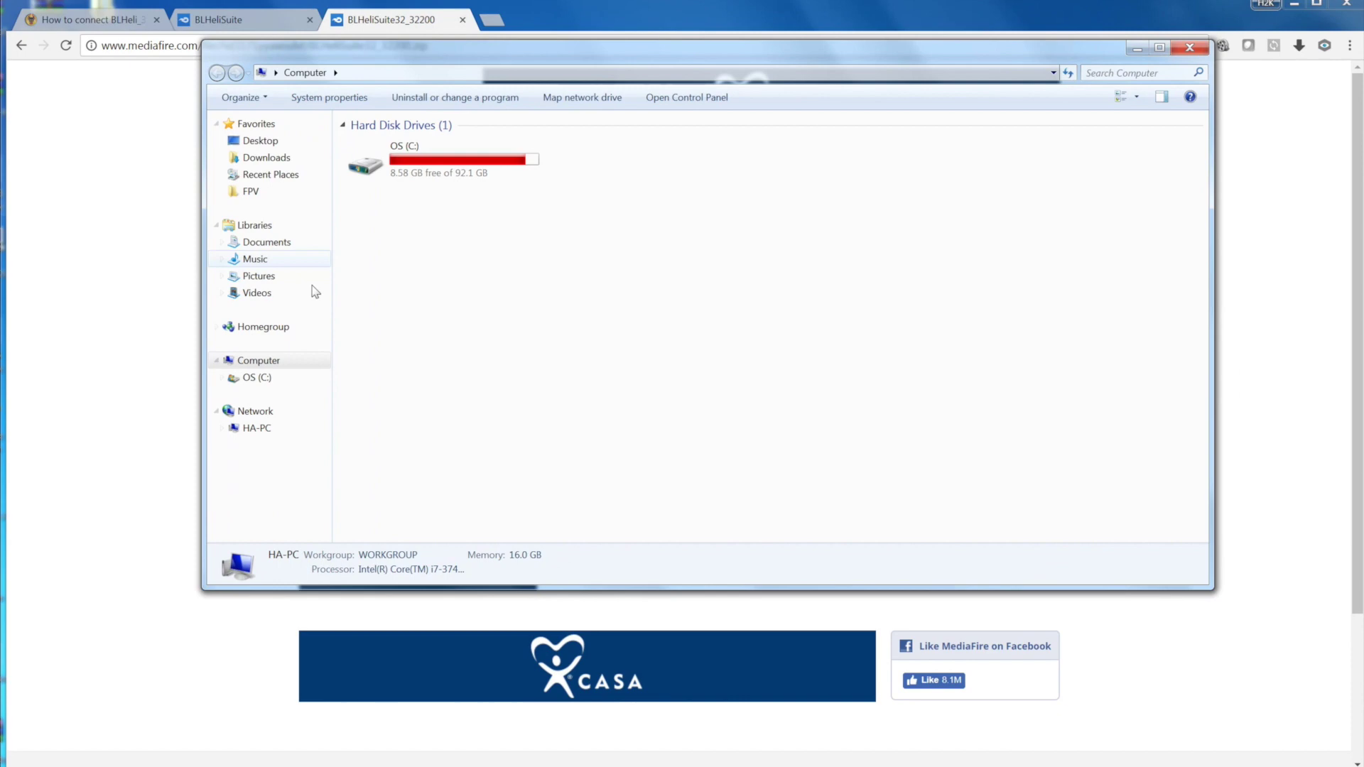
click(252, 193)
double_click(380, 226)
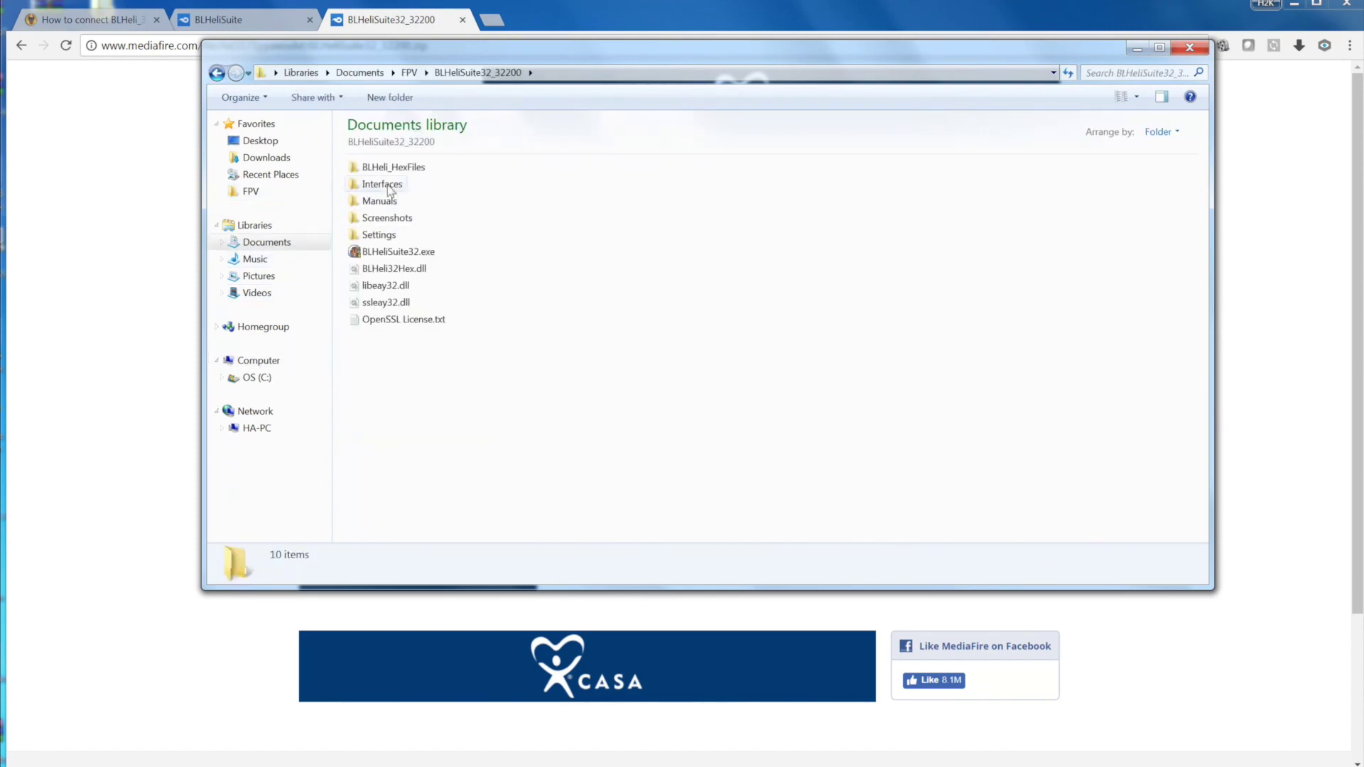
double_click(412, 253)
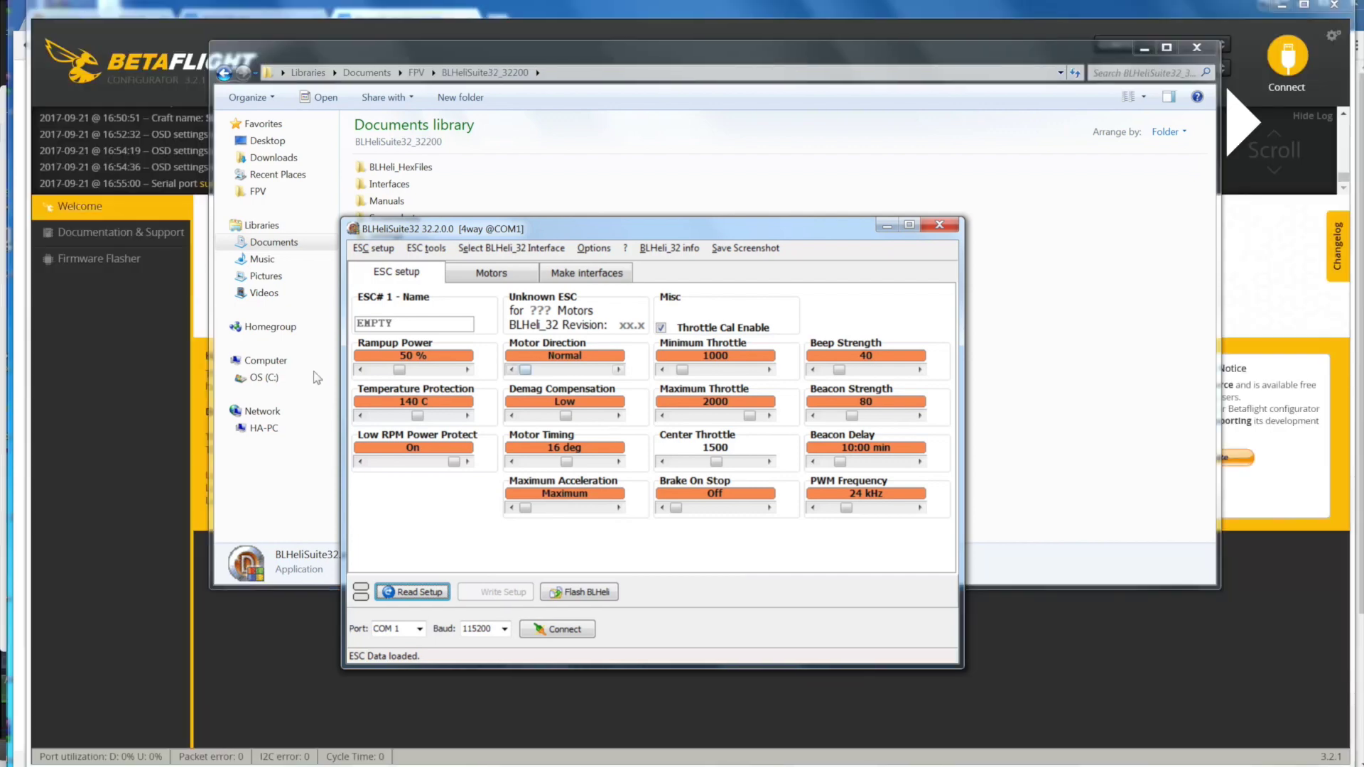
Select port COM 15 and connect BLHeliSuite32 to the flight controller at 115200 baud
key(alt+Down)
key(Down)
key(Return)
key(Tab)
key(Tab)
key(Return)
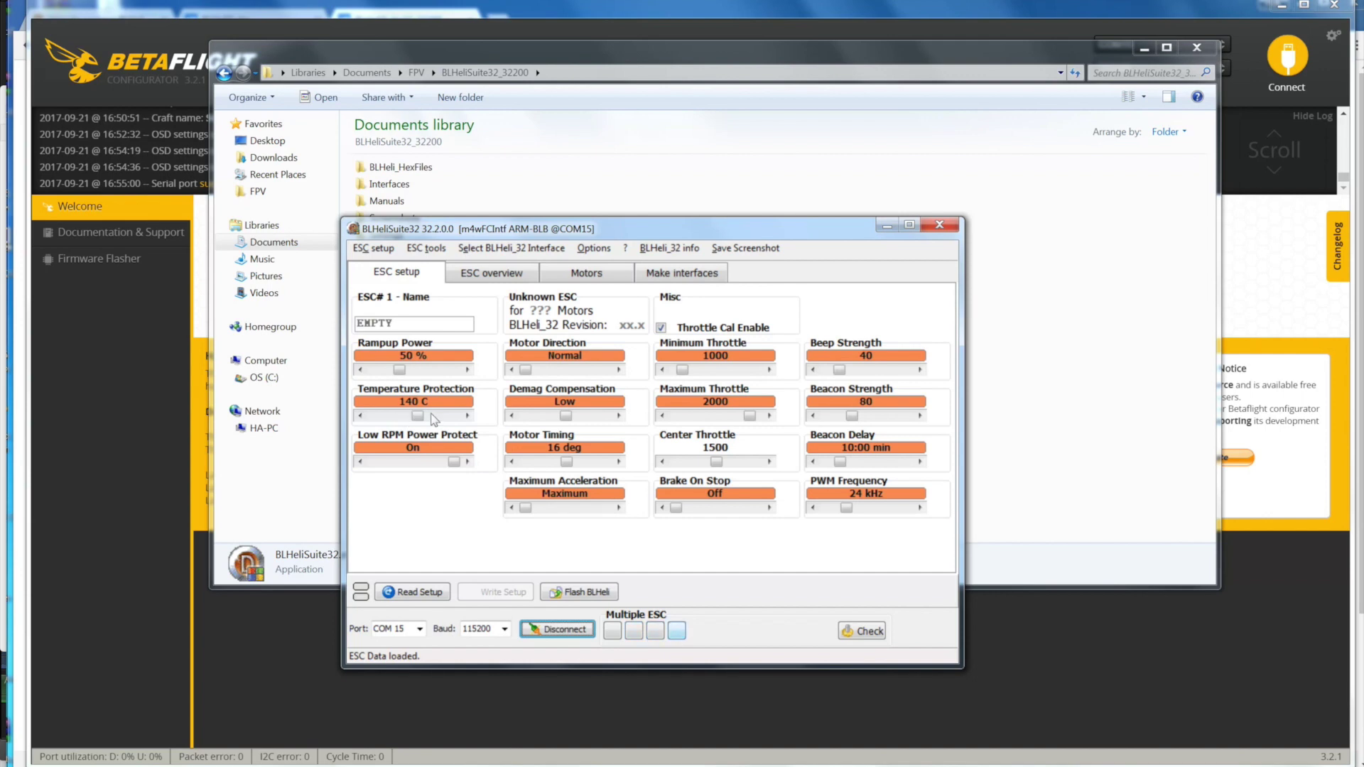
Detect all the ESCs attached to the flight controller and read their setup
click(413, 592)
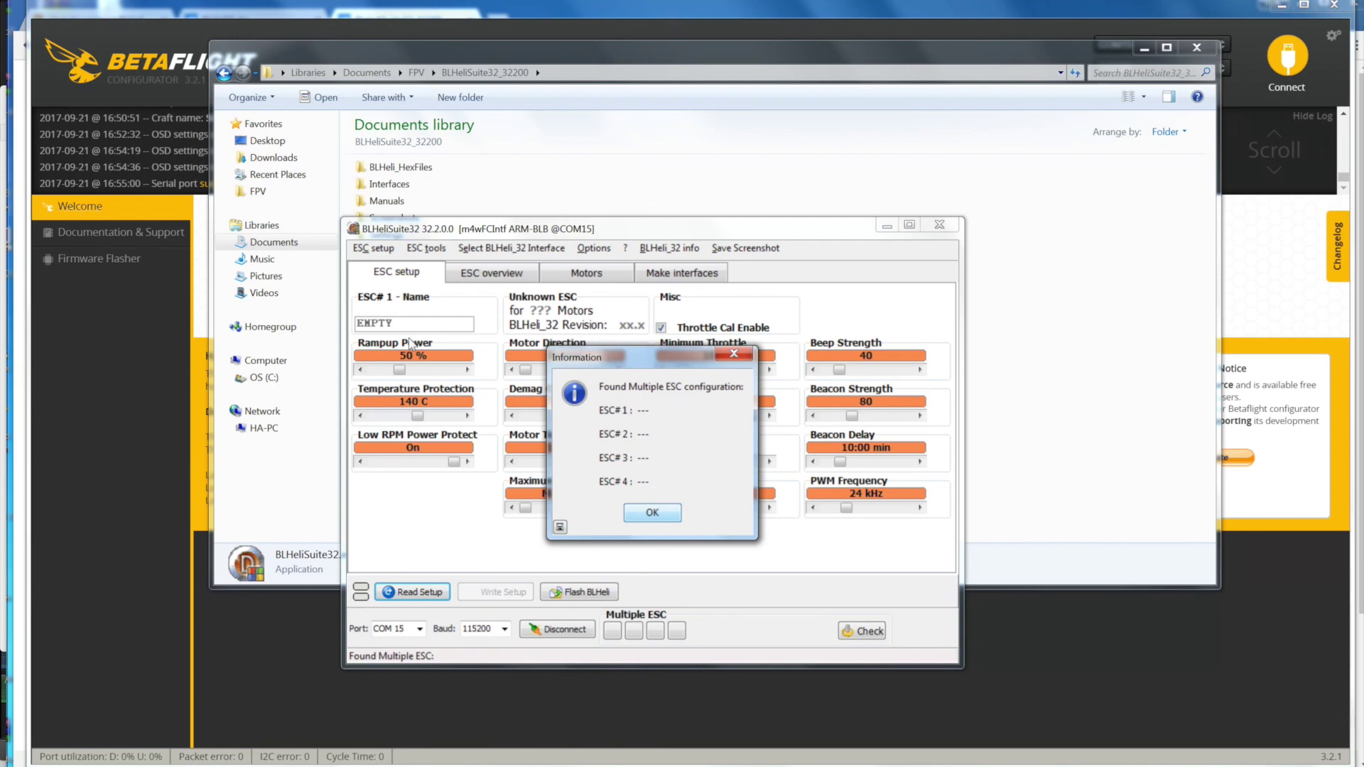
click(652, 513)
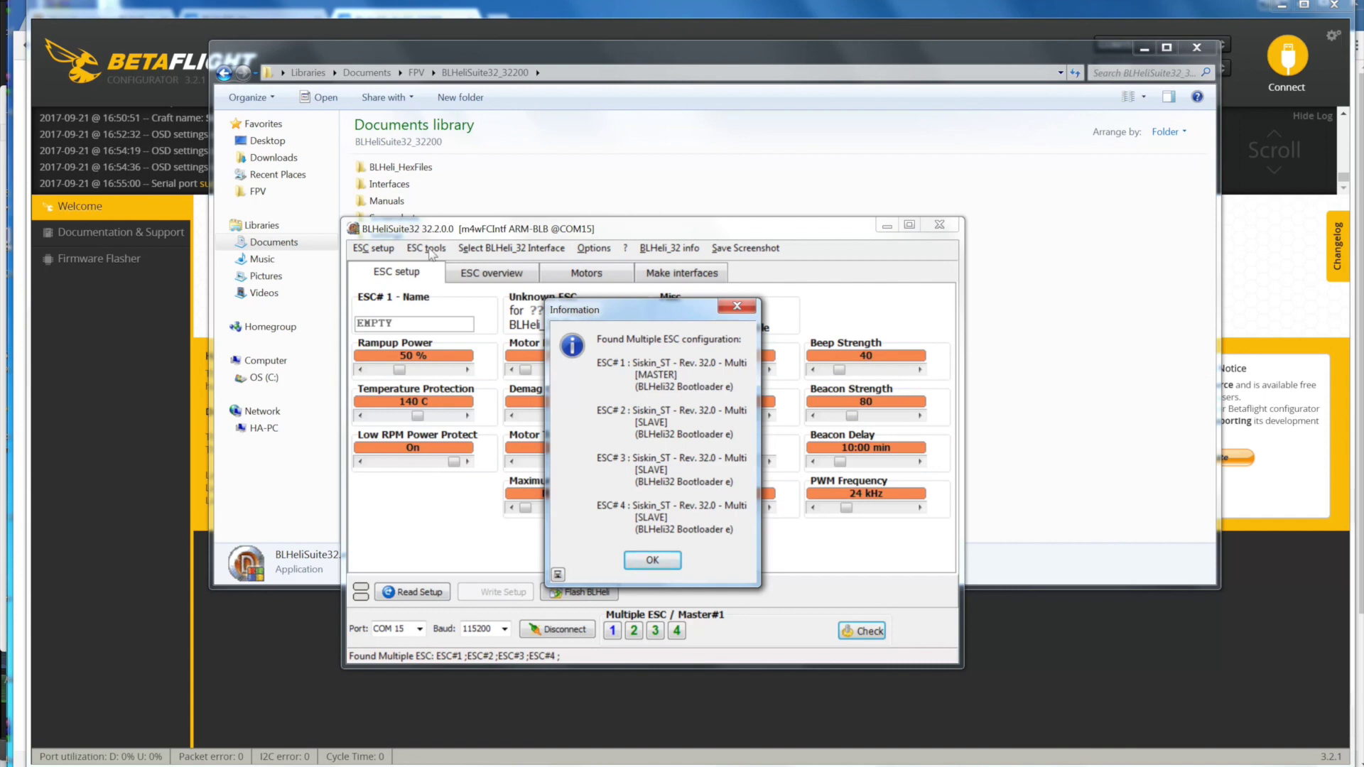
key(Return)
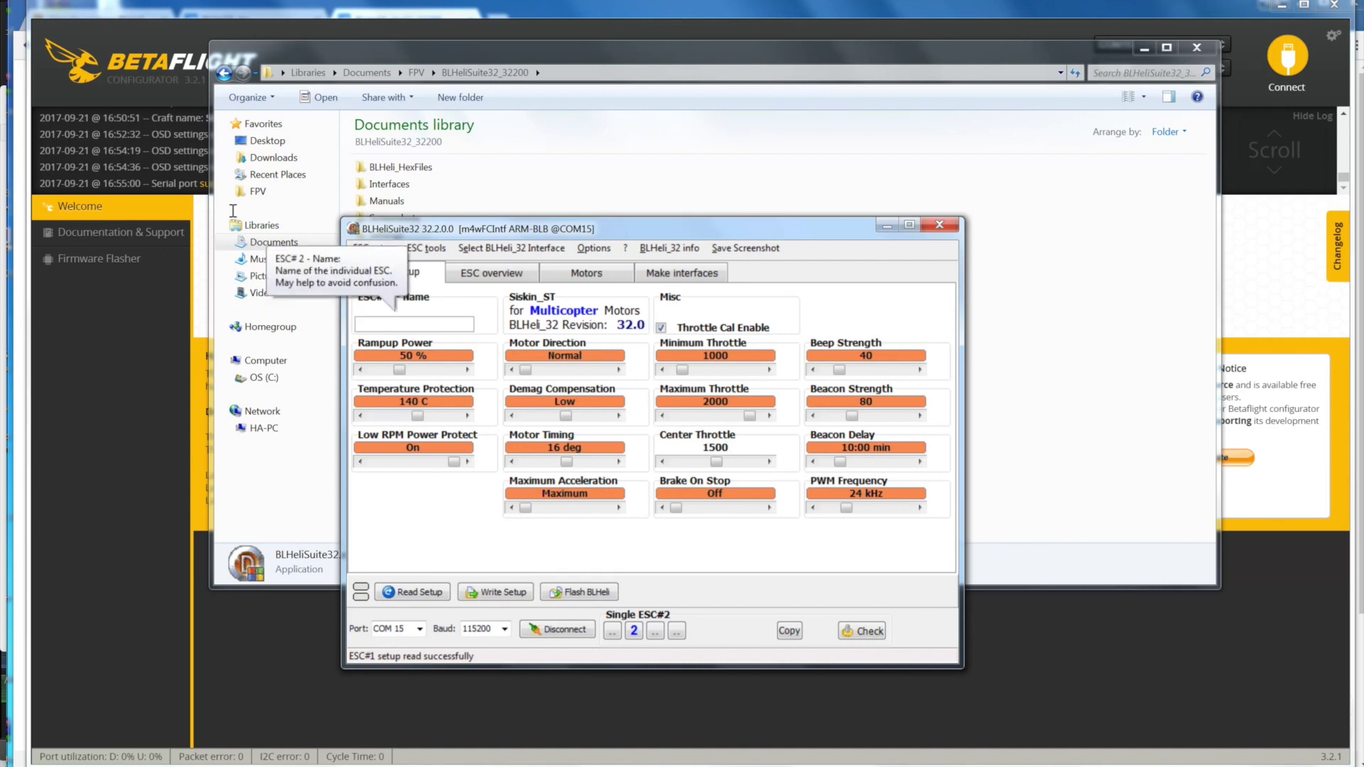
Name ESC 2 "#2" in its individual setup
key(BackSpace)
key(BackSpace)
key(BackSpace)
key(BackSpace)
key(BackSpace)
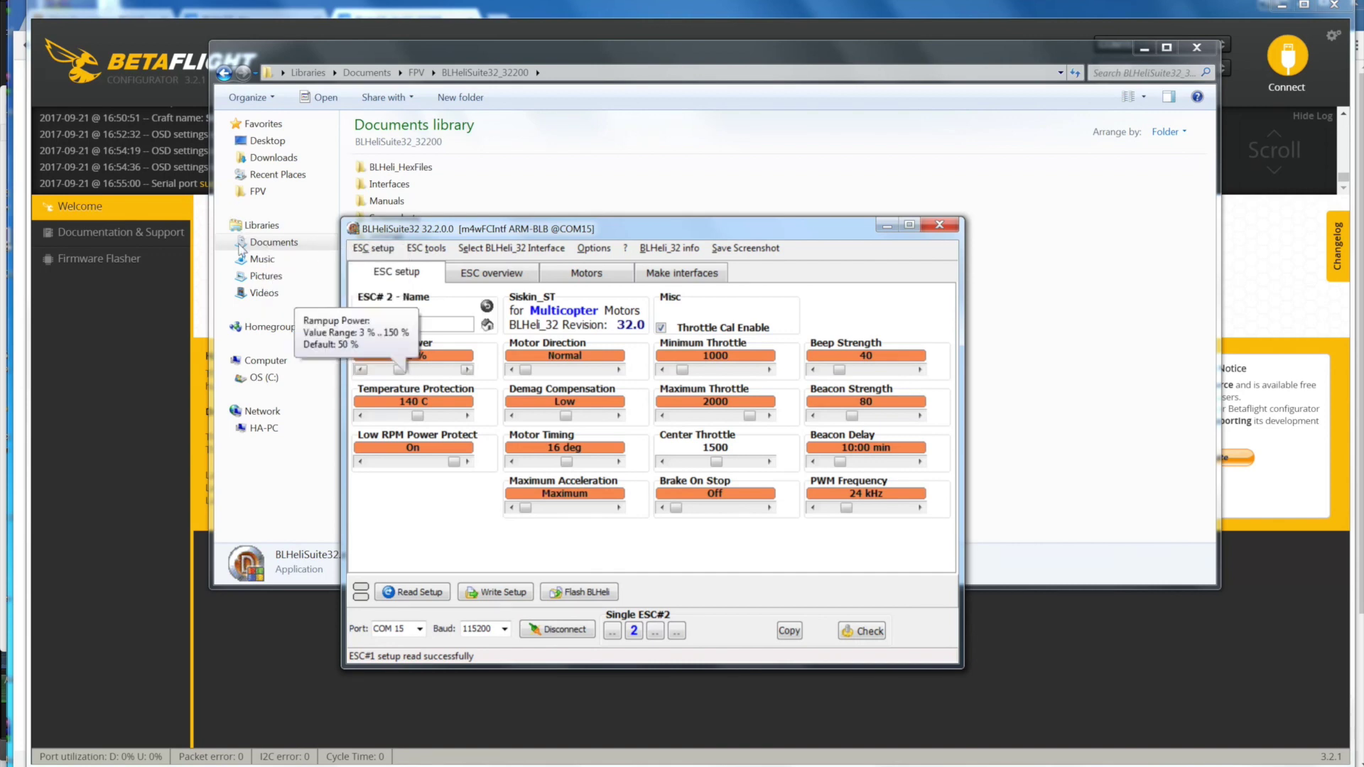
Set ESC 2's Rampup Power to 60 %, Motor Direction to Reversed, and Beep Strength to 50
key(Right)
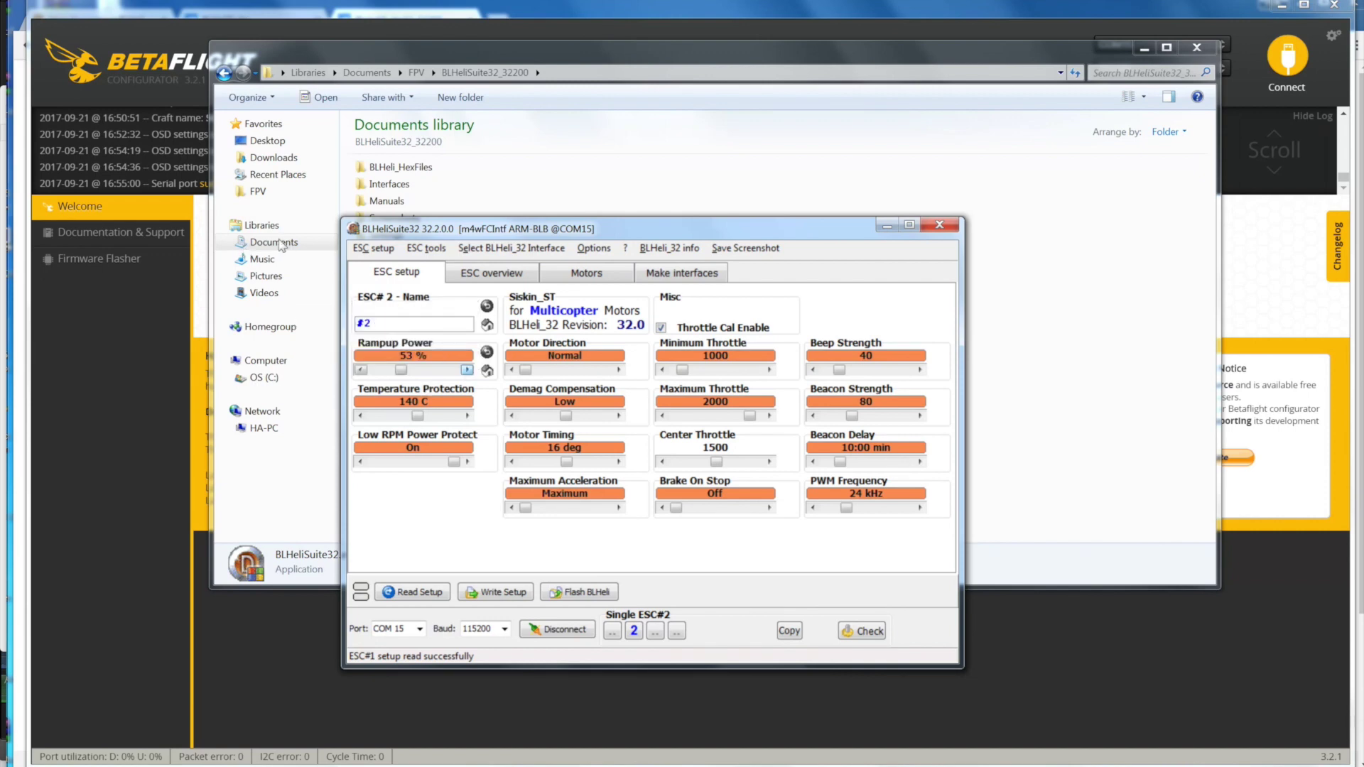
key(Right)
key(Right)
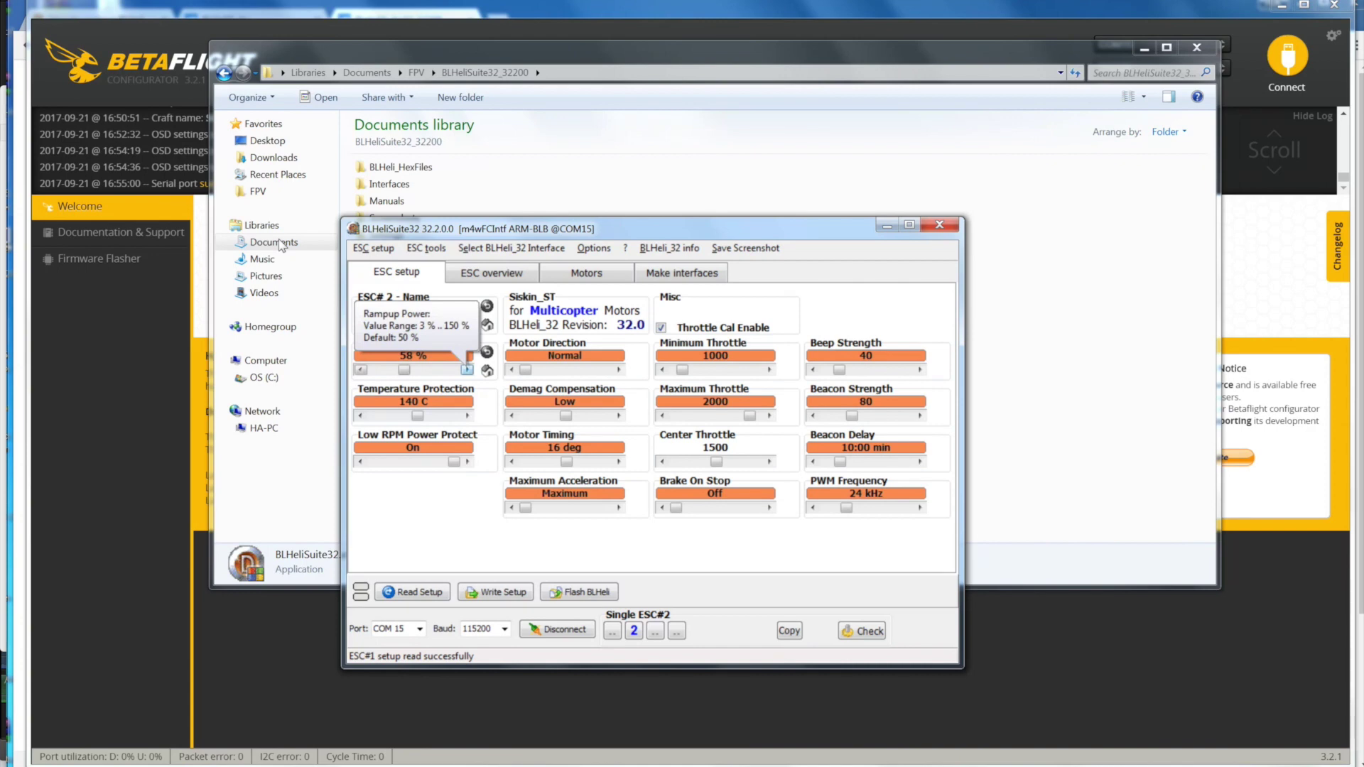
key(Right)
key(Right)
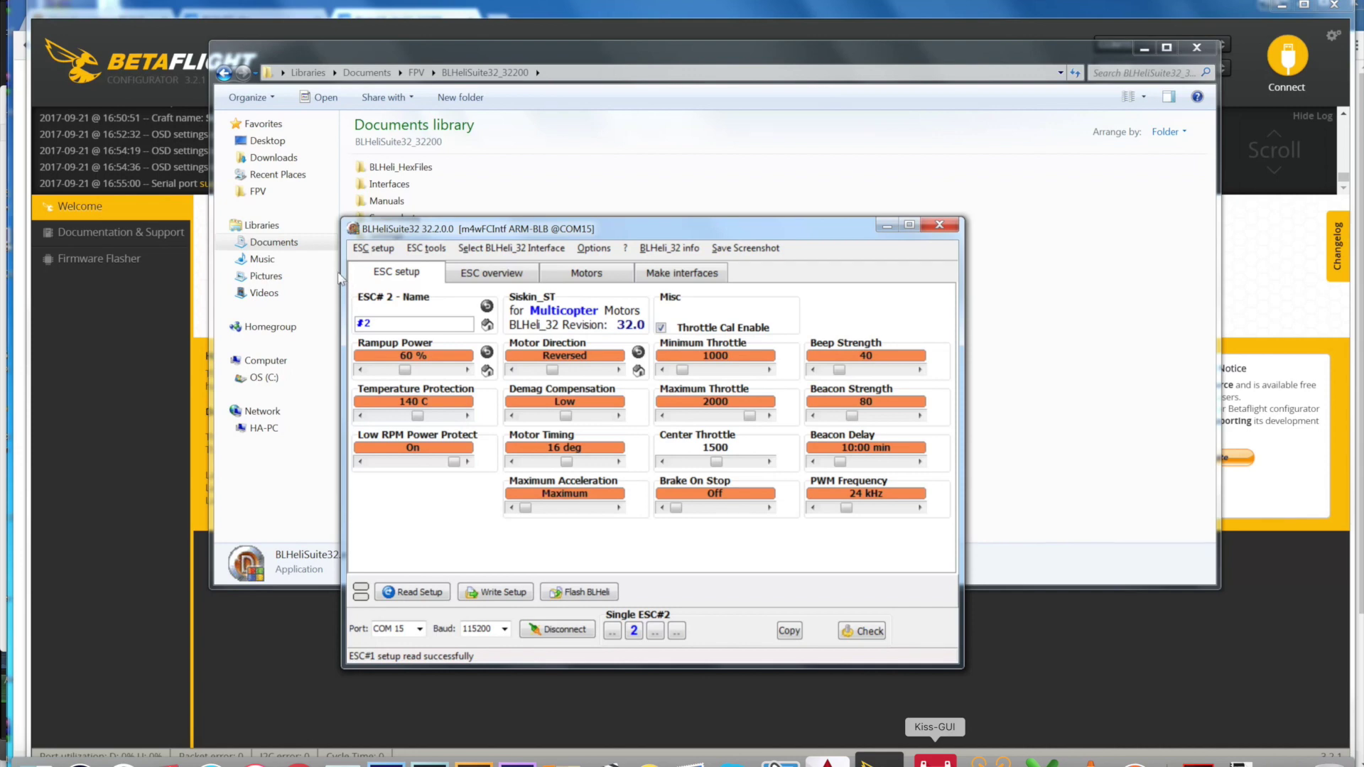
click(881, 369)
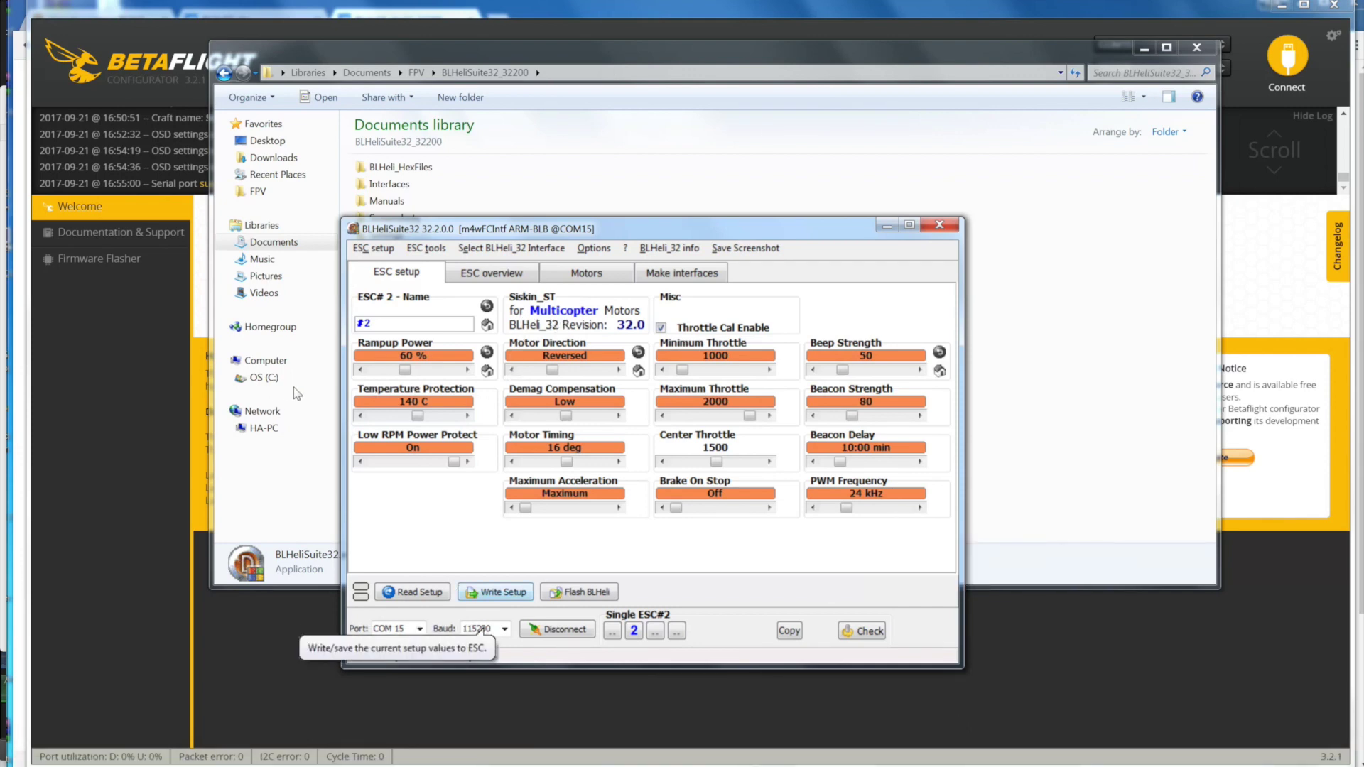
Write the configured setup values to ESC 2
click(495, 592)
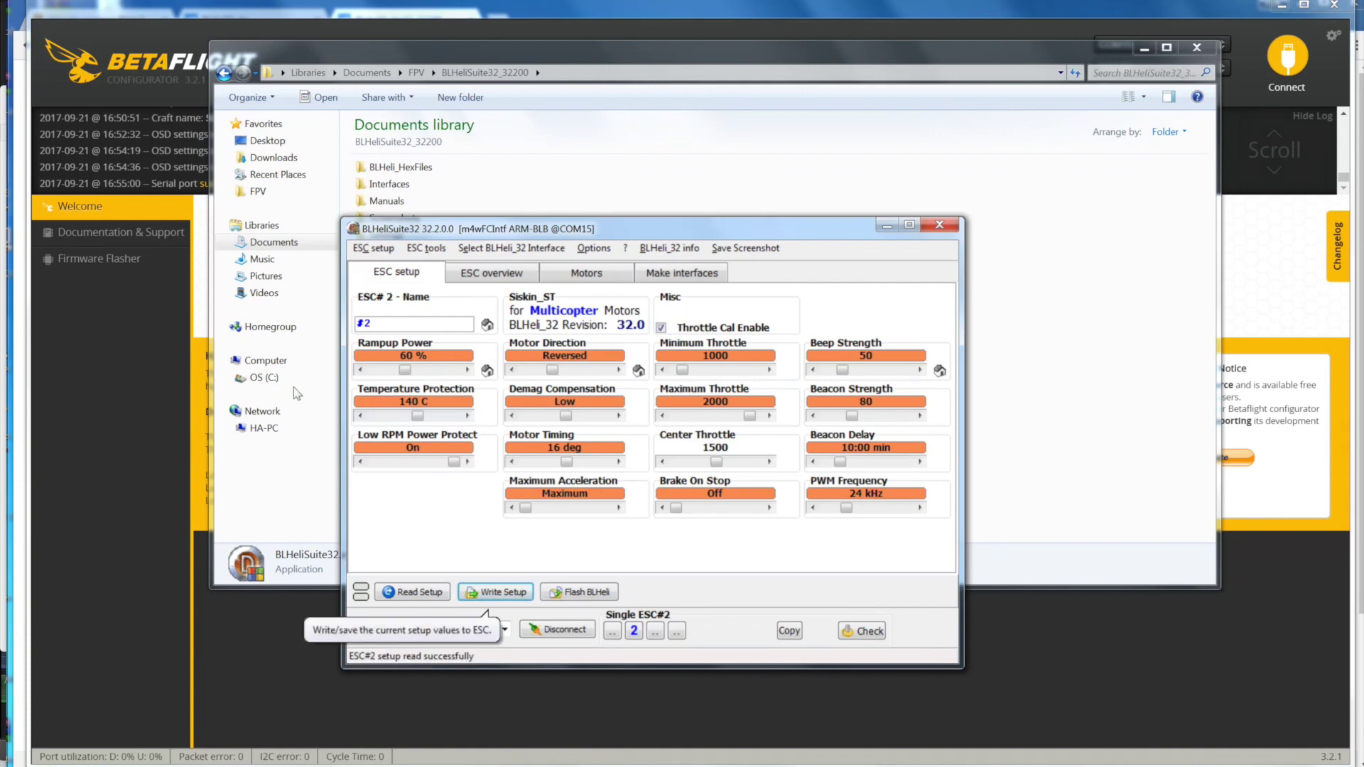
click(652, 472)
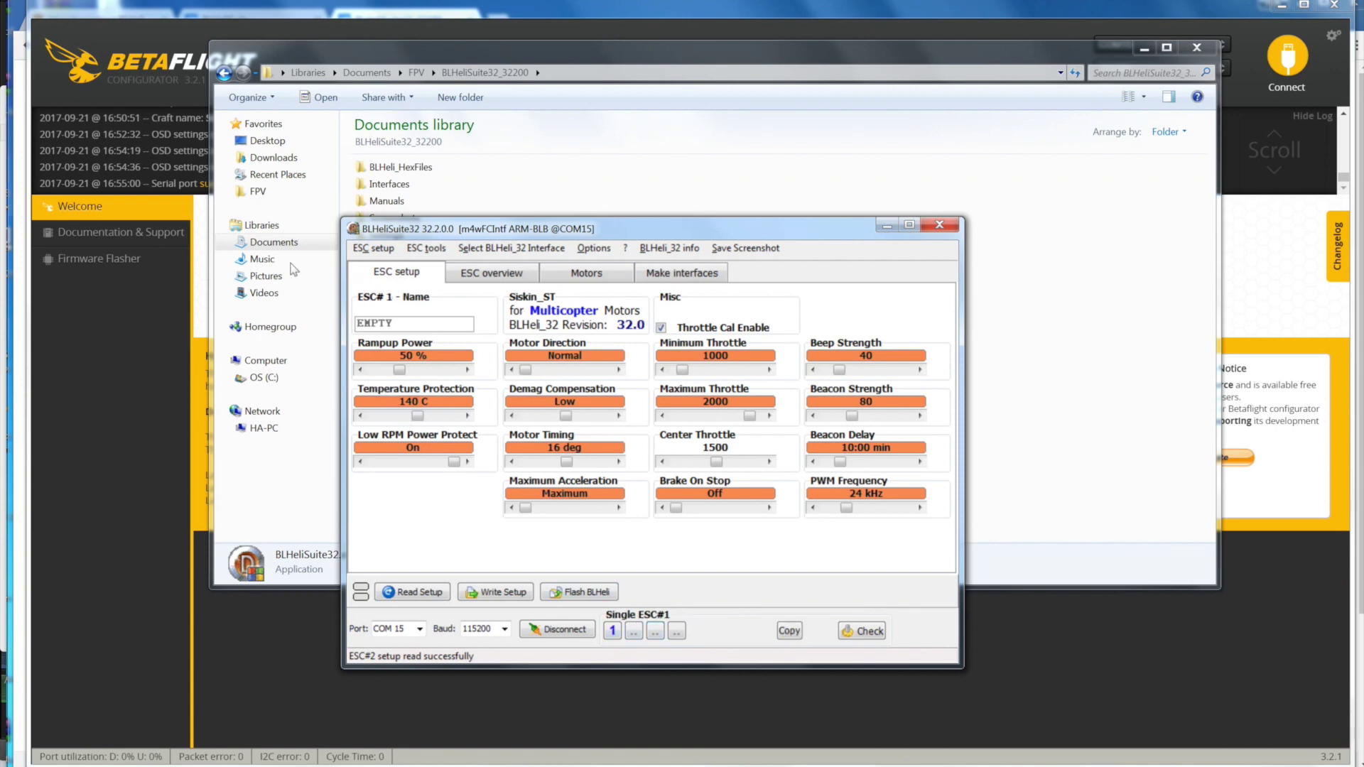
Name ESC 1 "#1" and set its Rampup Power to 60 %
click(360, 323)
key(Tab)
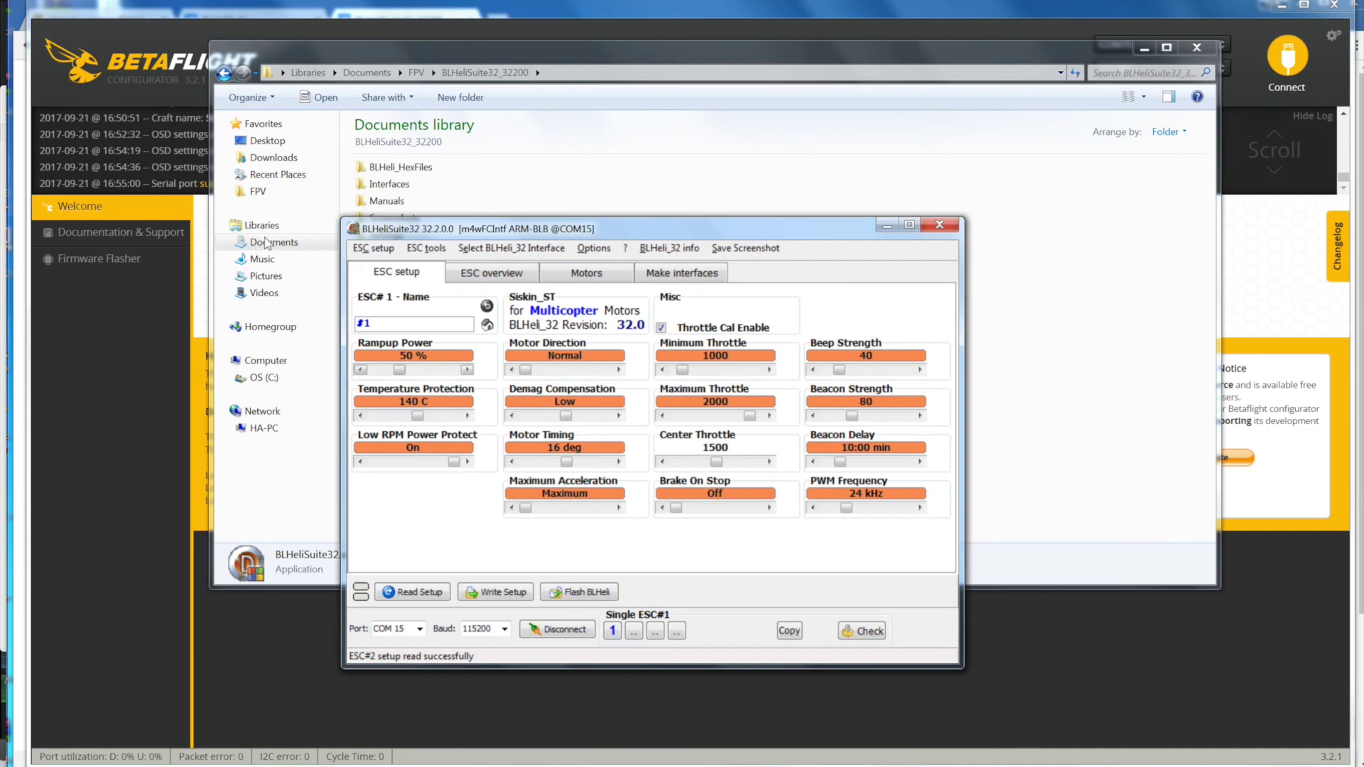
key(Right)
key(Right)
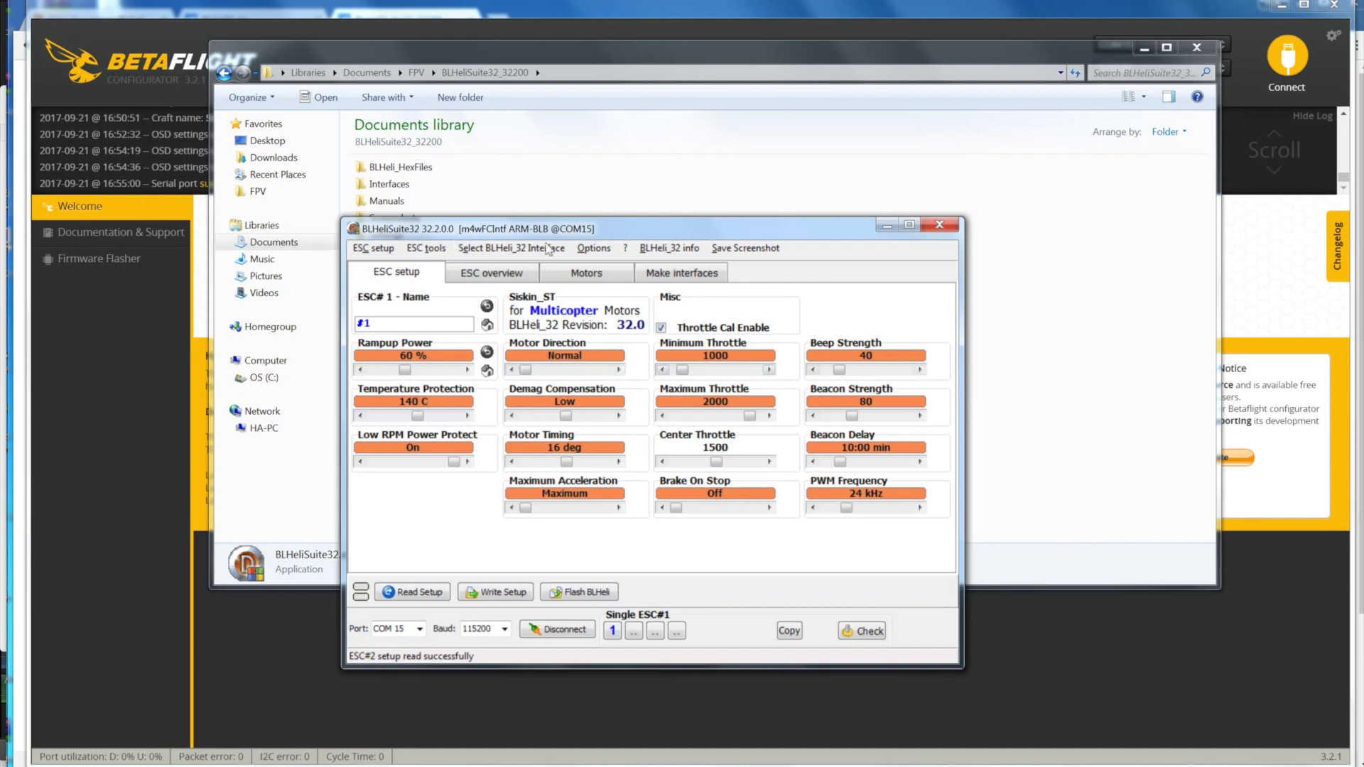
Set ESC 1's Beep Strength to 50 and write the setup to the ESC
key(Right)
key(Right)
key(Right)
key(Right)
key(Return)
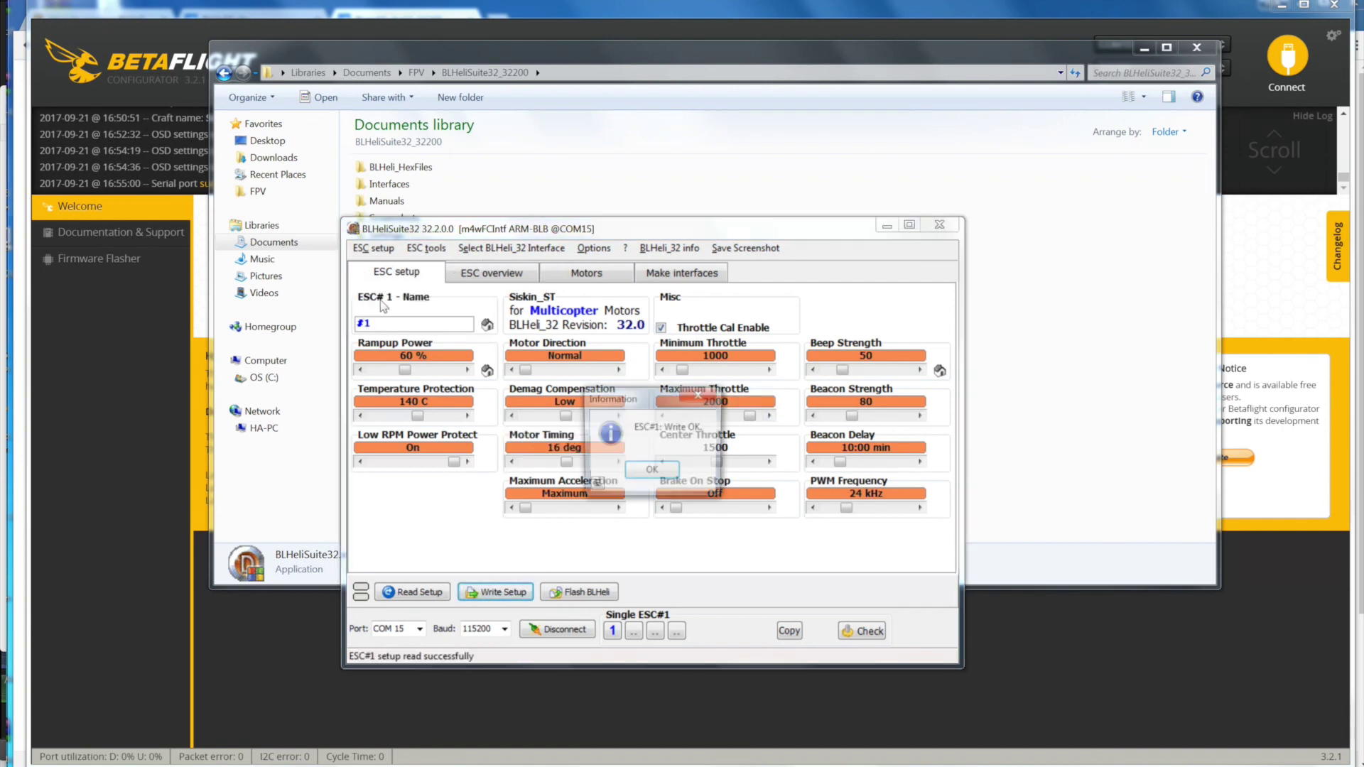
key(Return)
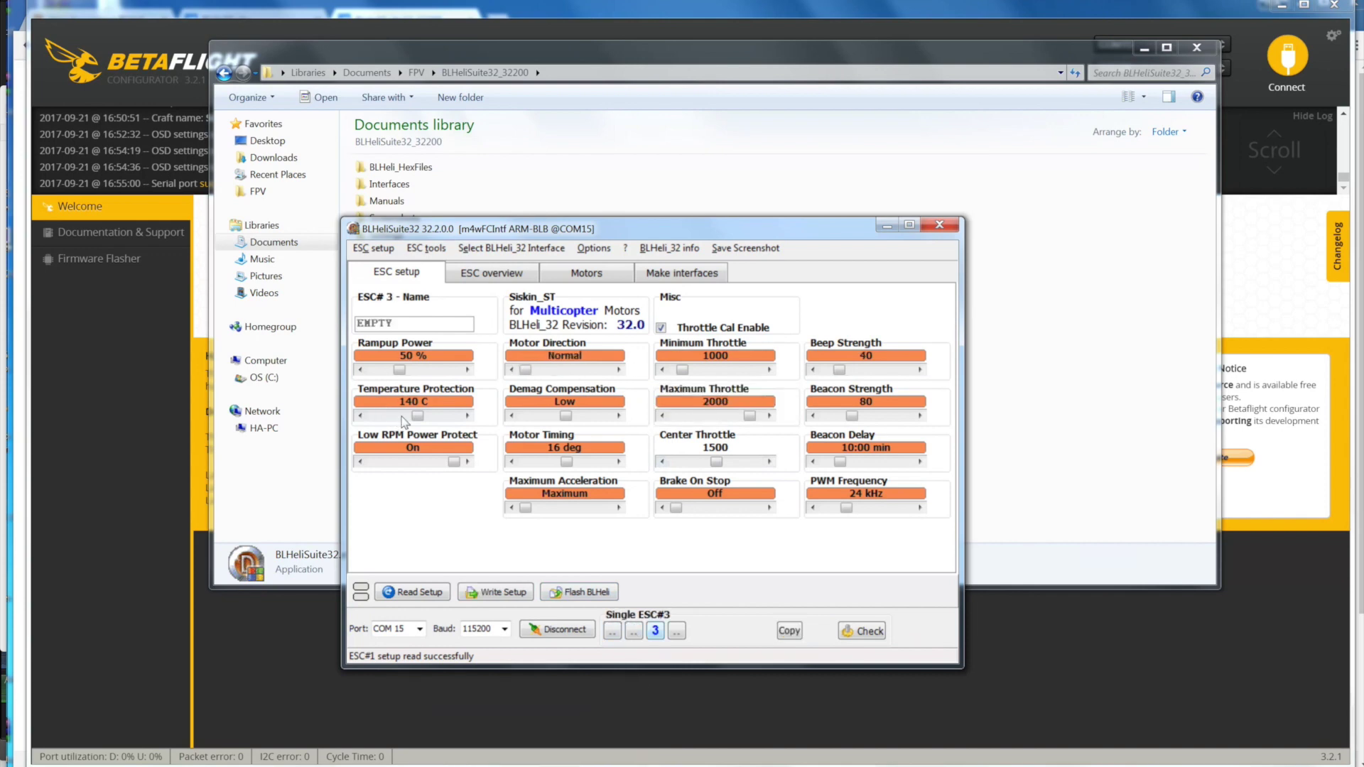
Name ESC 3 "#3" and set its Motor Direction to Reversed
click(420, 324)
text(#3)
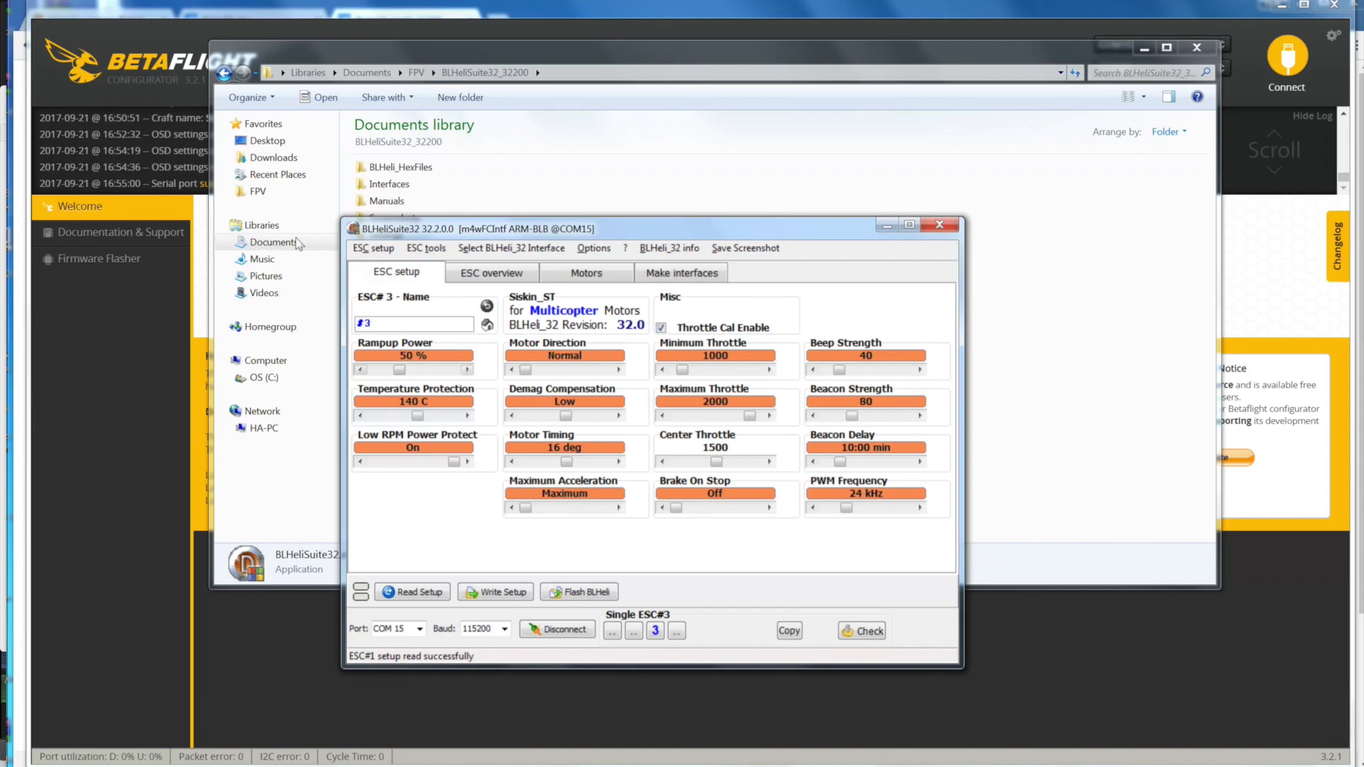
key(Tab)
key(Right)
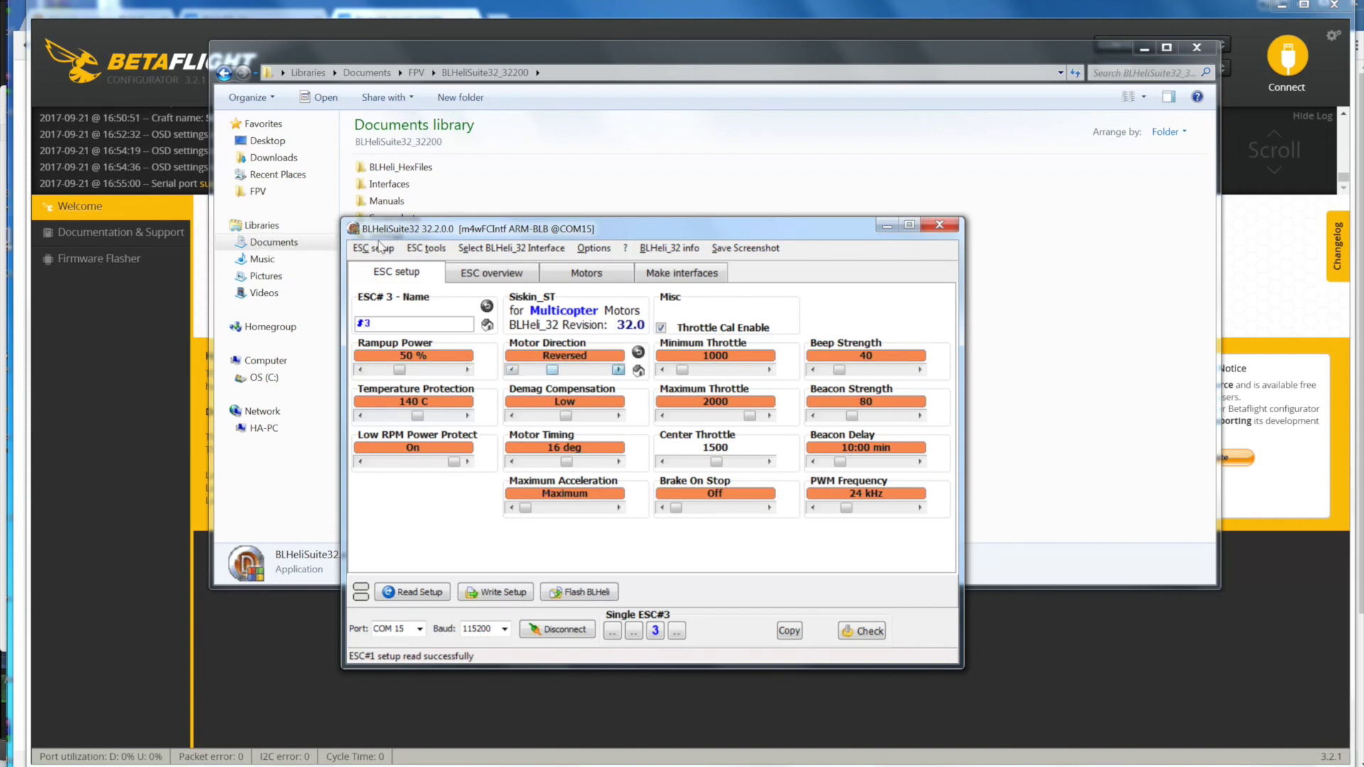
Set ESC 3's Rampup Power to 60 % and Beep Strength to 50, and write the setup to the ESC
key(shift+Tab)
key(Right)
key(Right)
key(Right)
key(Tab)
key(Tab)
key(Tab)
key(Right)
key(Right)
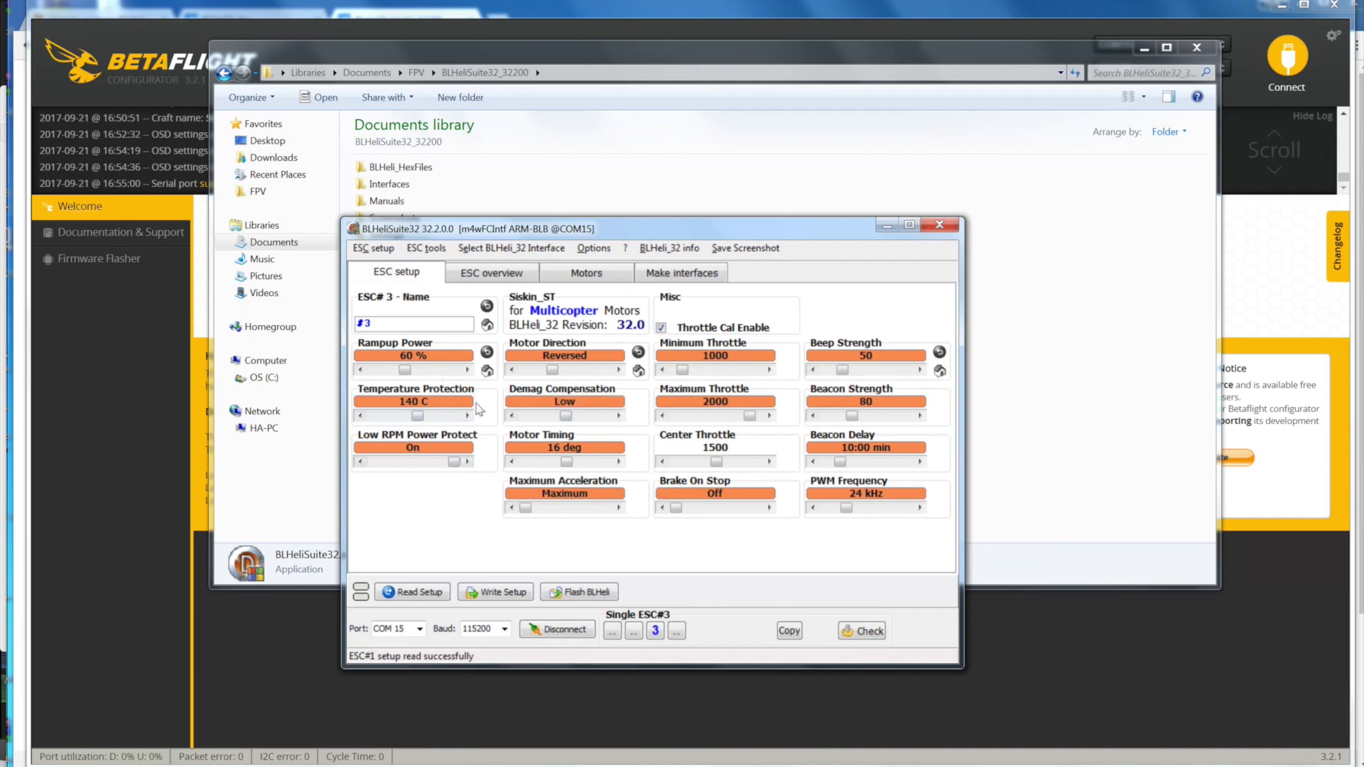
click(501, 592)
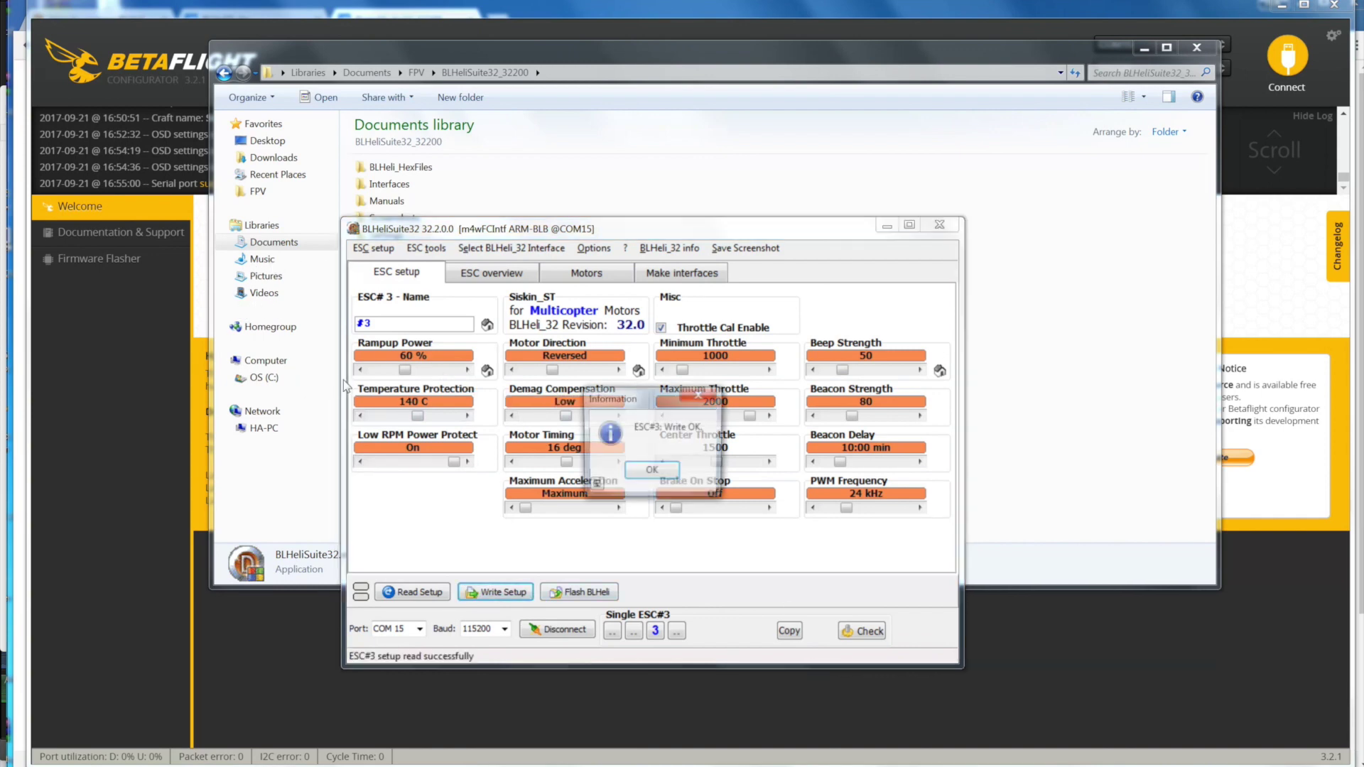
key(Return)
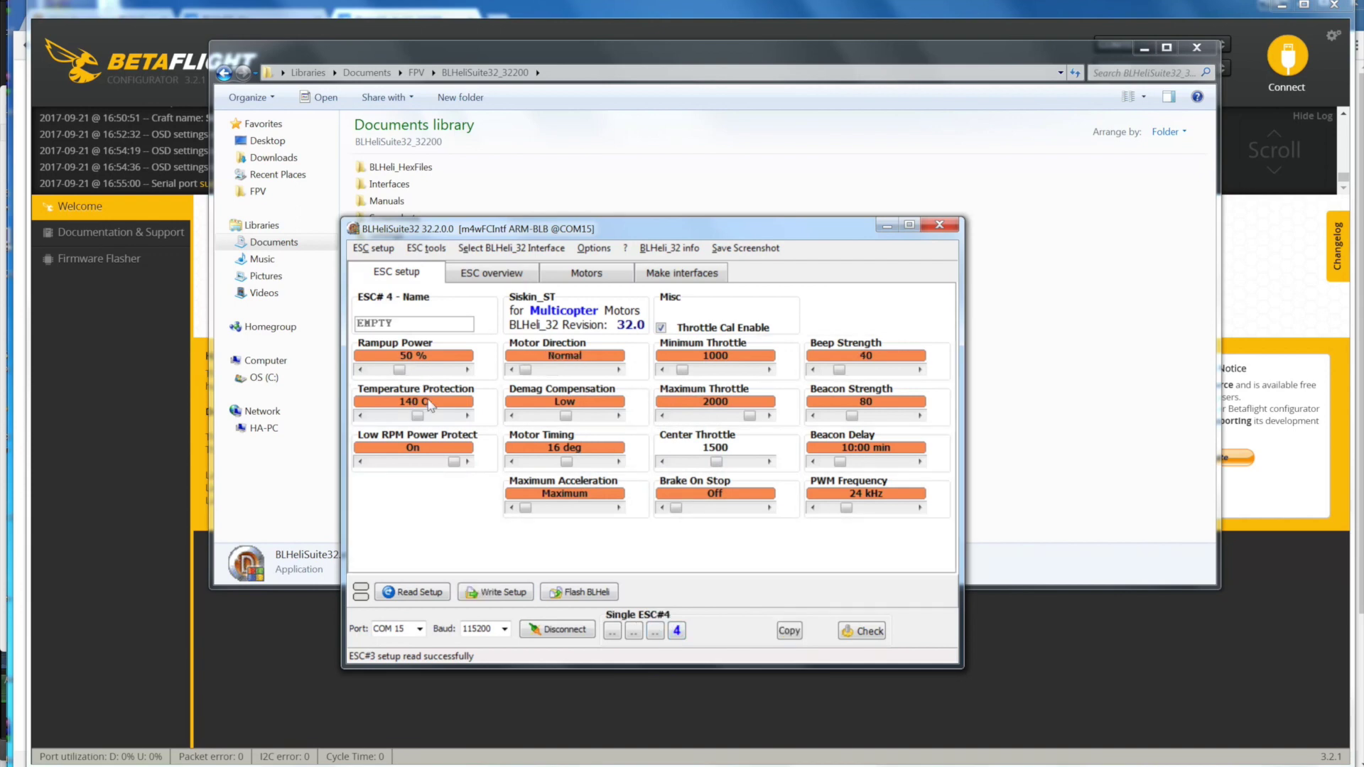
Name ESC 4 "#4" and set its Rampup Power to 60 %
key(Tab)
text(#)
key(Right)
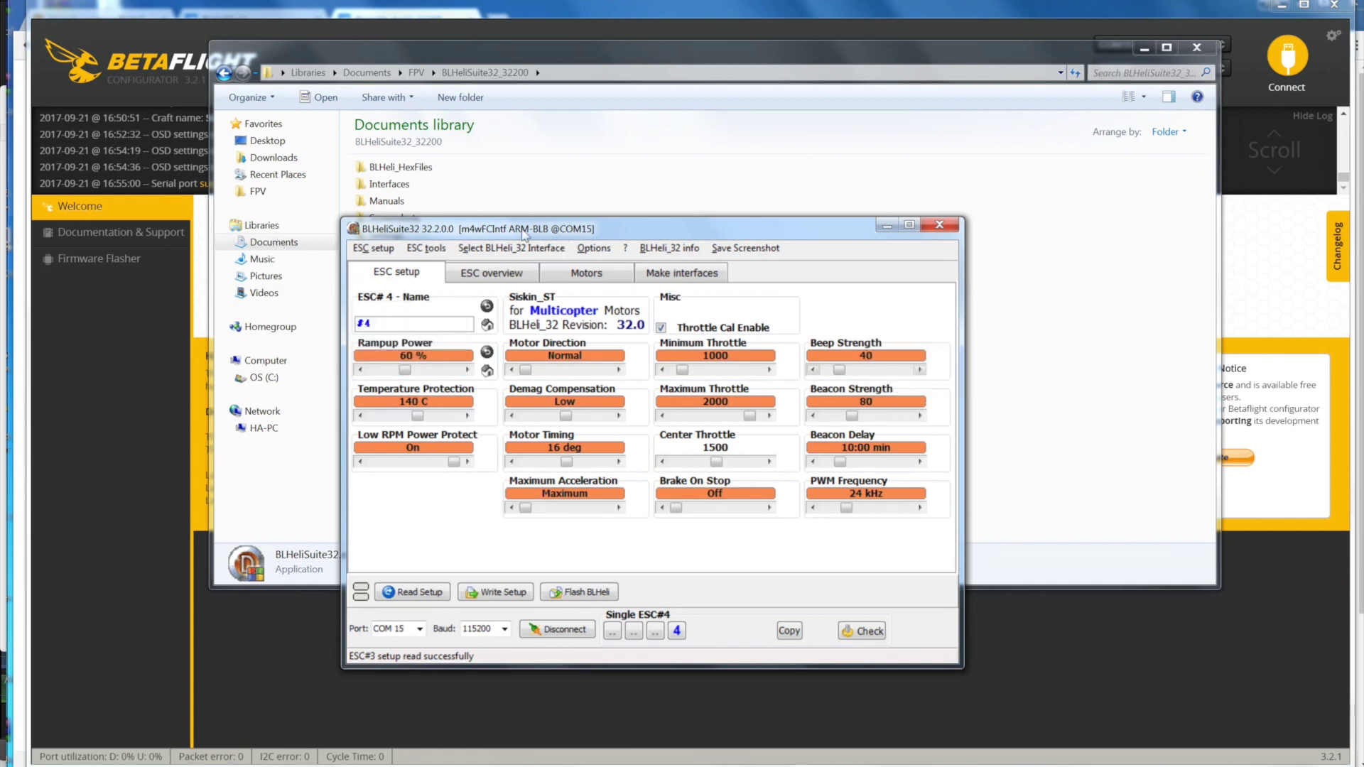
Set ESC 4's Beep Strength to 50 and write its setup, keeping Motor Direction at Normal
key(Right)
key(Left)
click(496, 592)
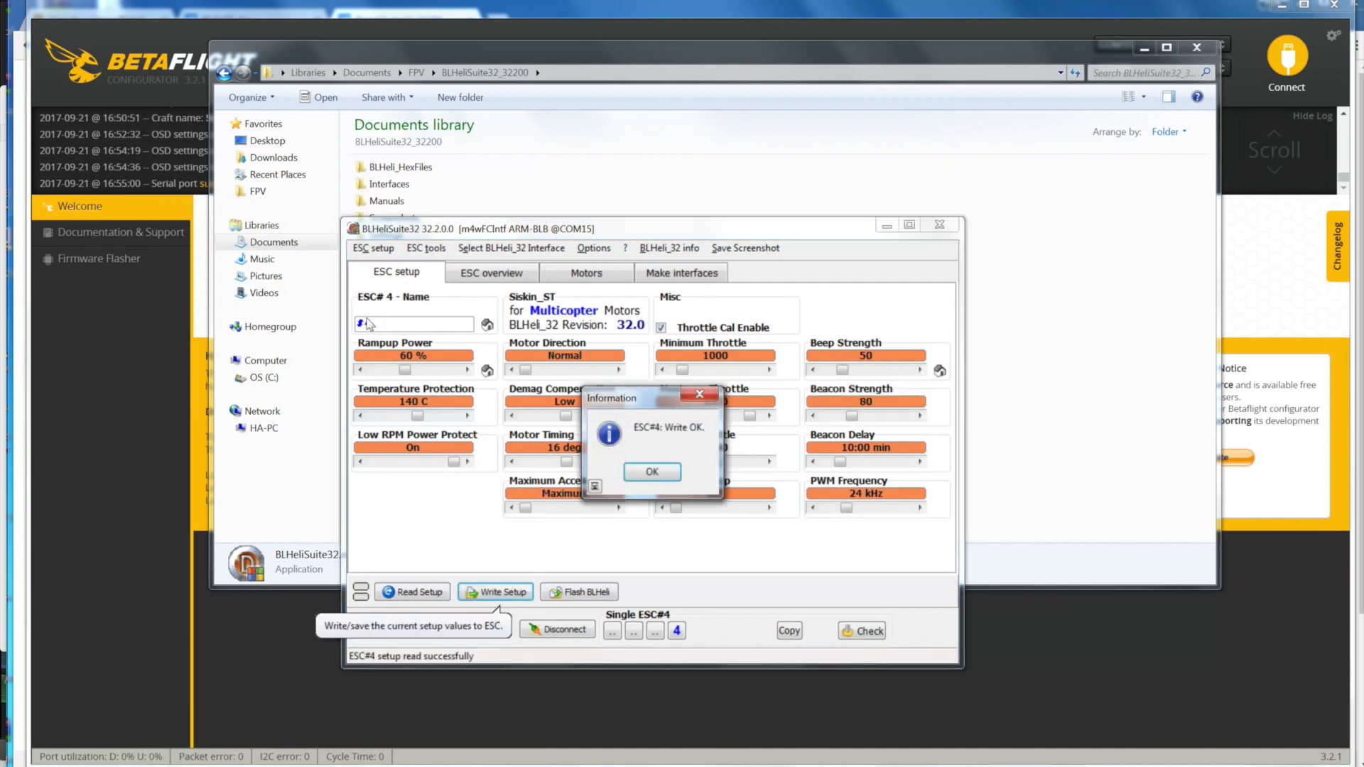
key(Return)
Enable motor control for the motor test and briefly spin the motors, starting with motor 1 at about 1031
click(496, 277)
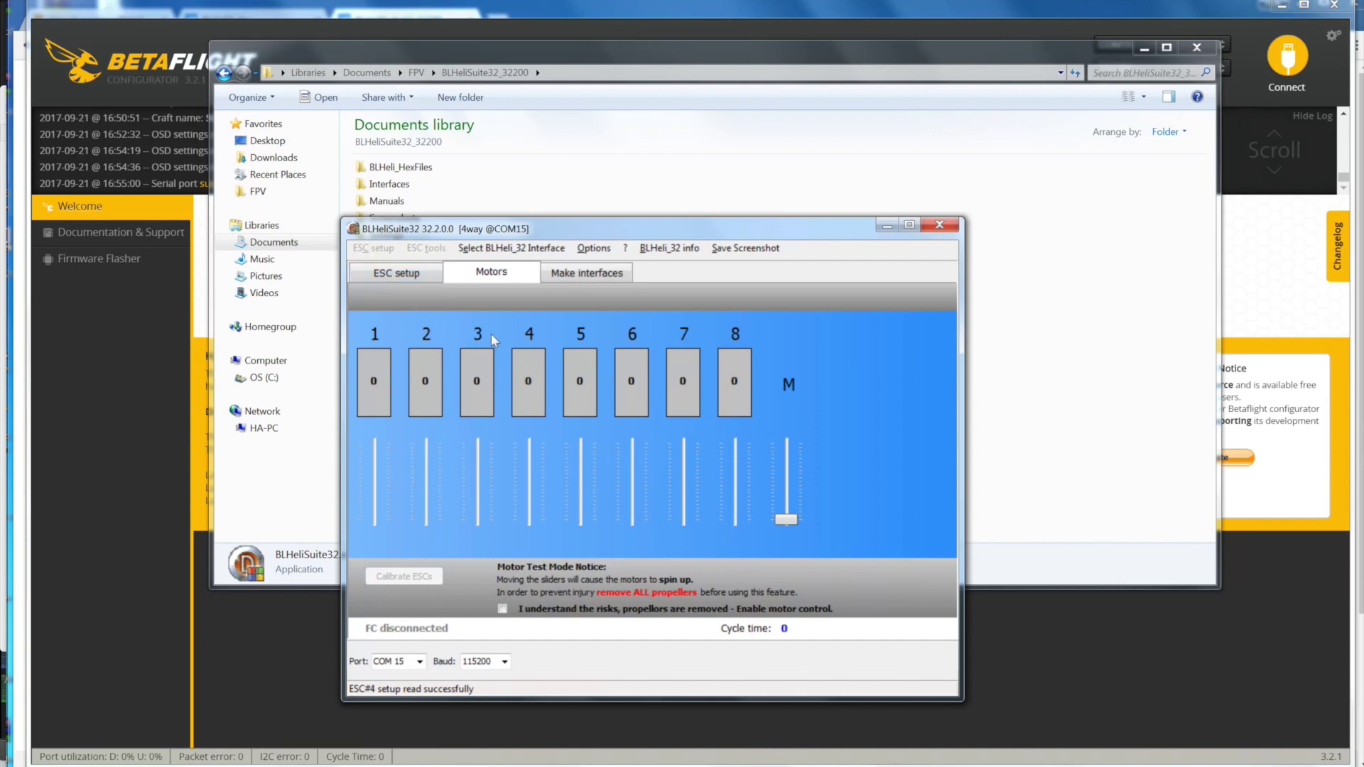
key(space)
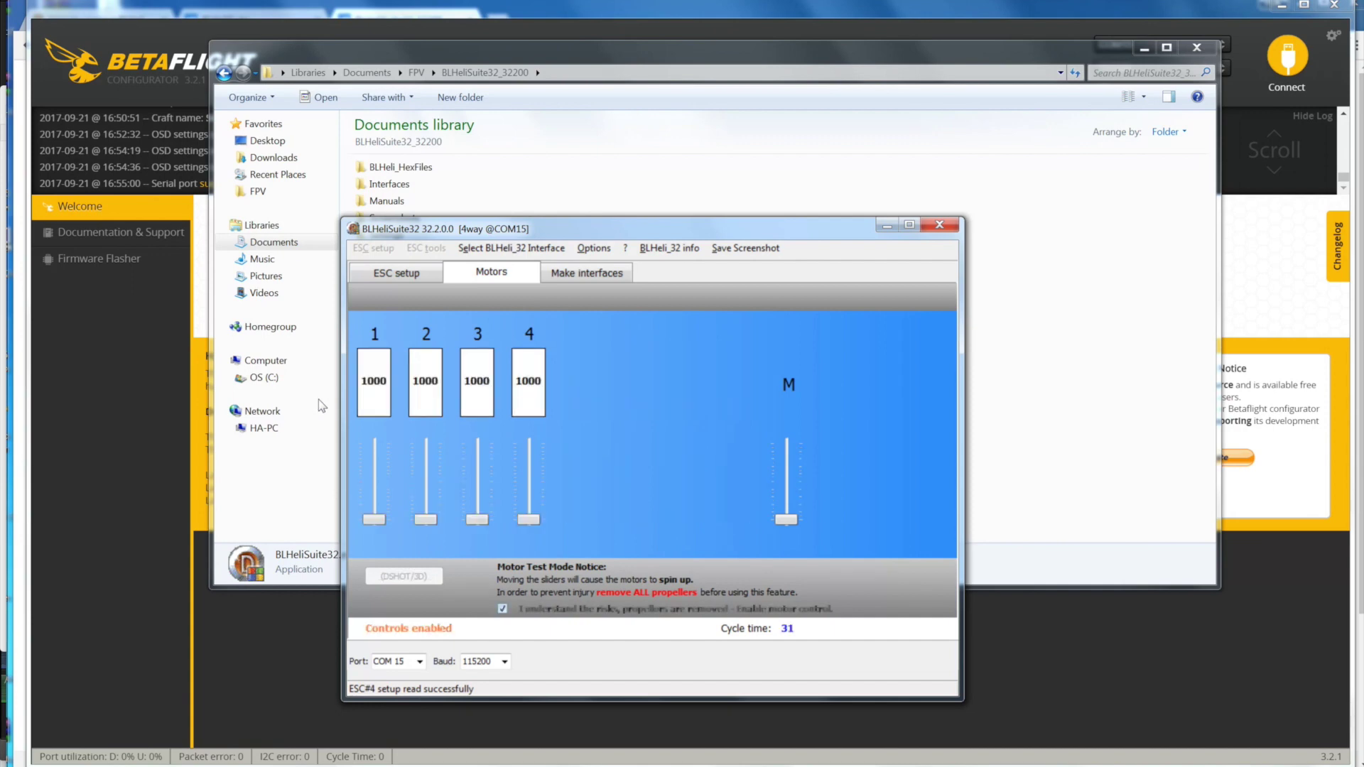
key(Up)
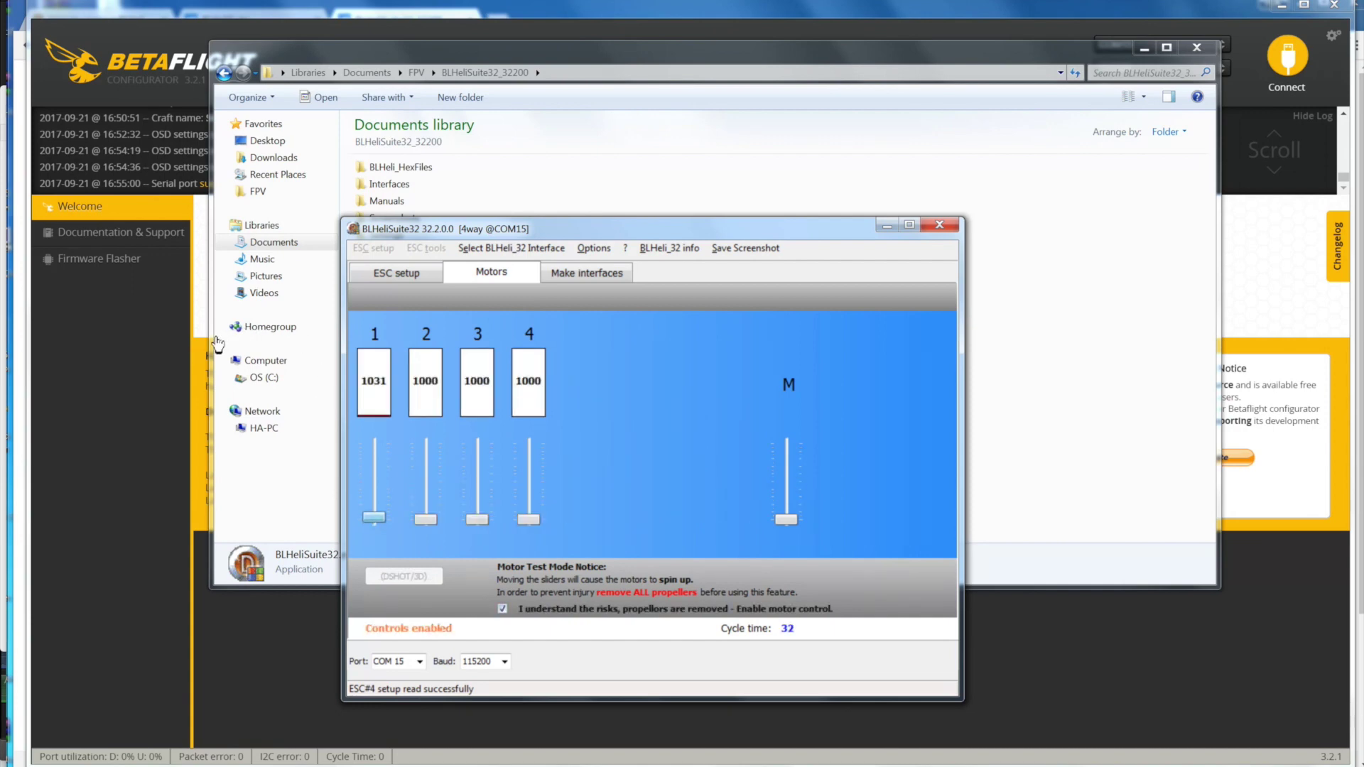
drag(374, 518, 374, 523)
key(Up)
key(Up)
key(Down)
Leave the motor test and close BLHeliSuite32 and its program folder window
click(396, 272)
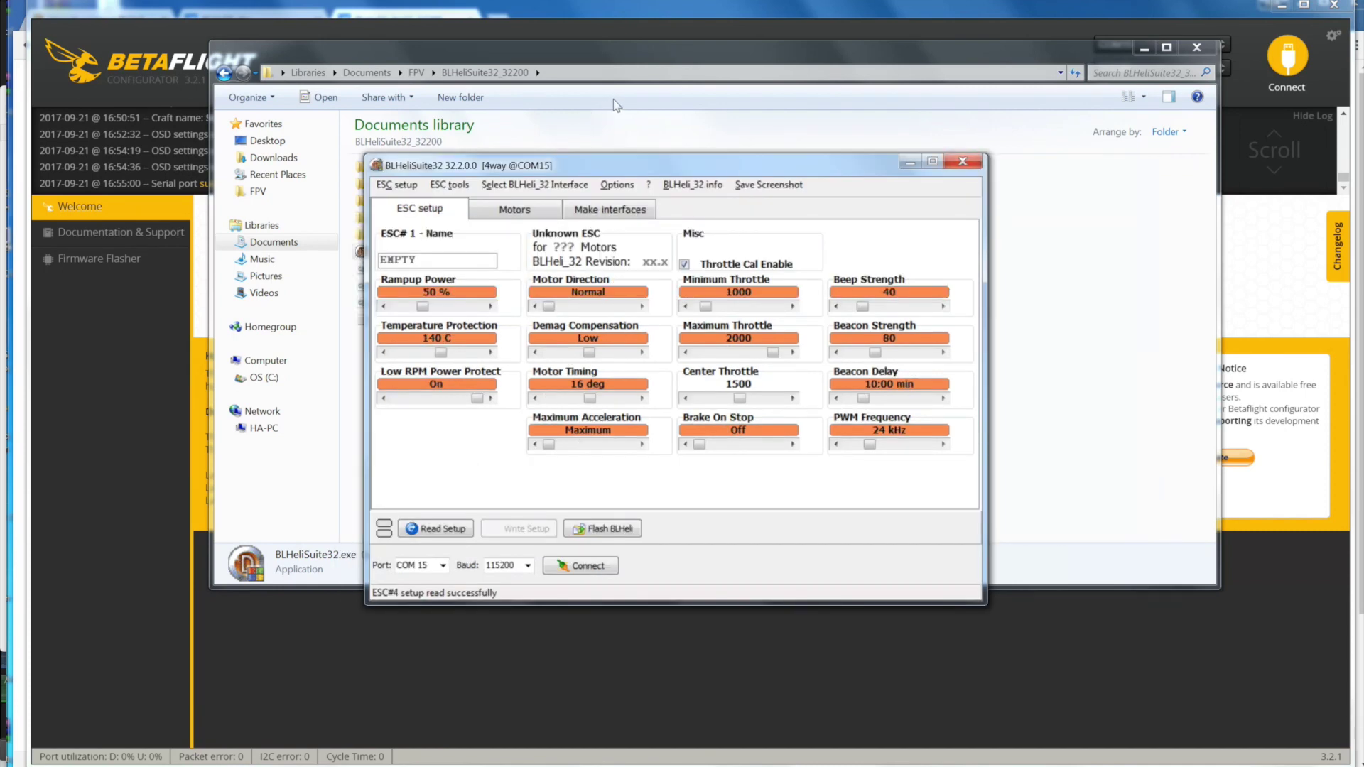
key(alt+F4)
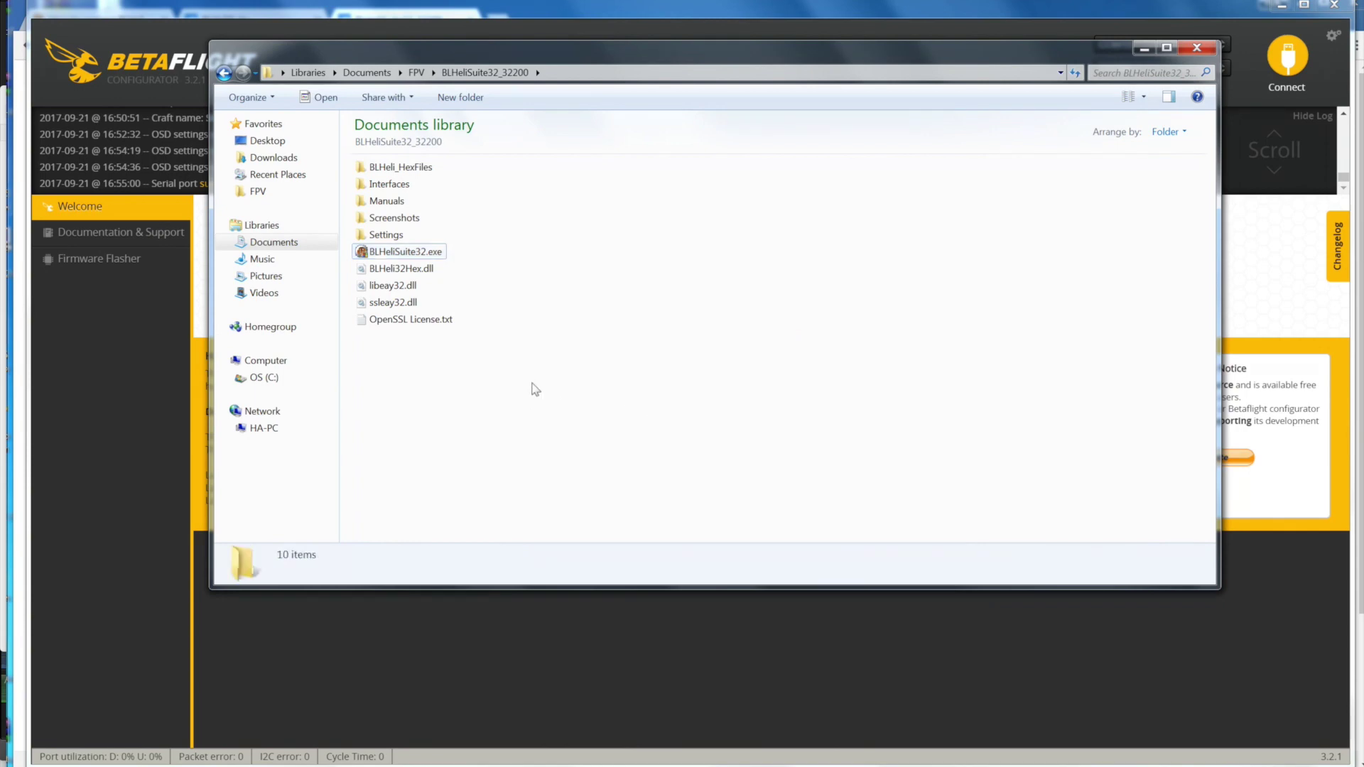
click(1197, 47)
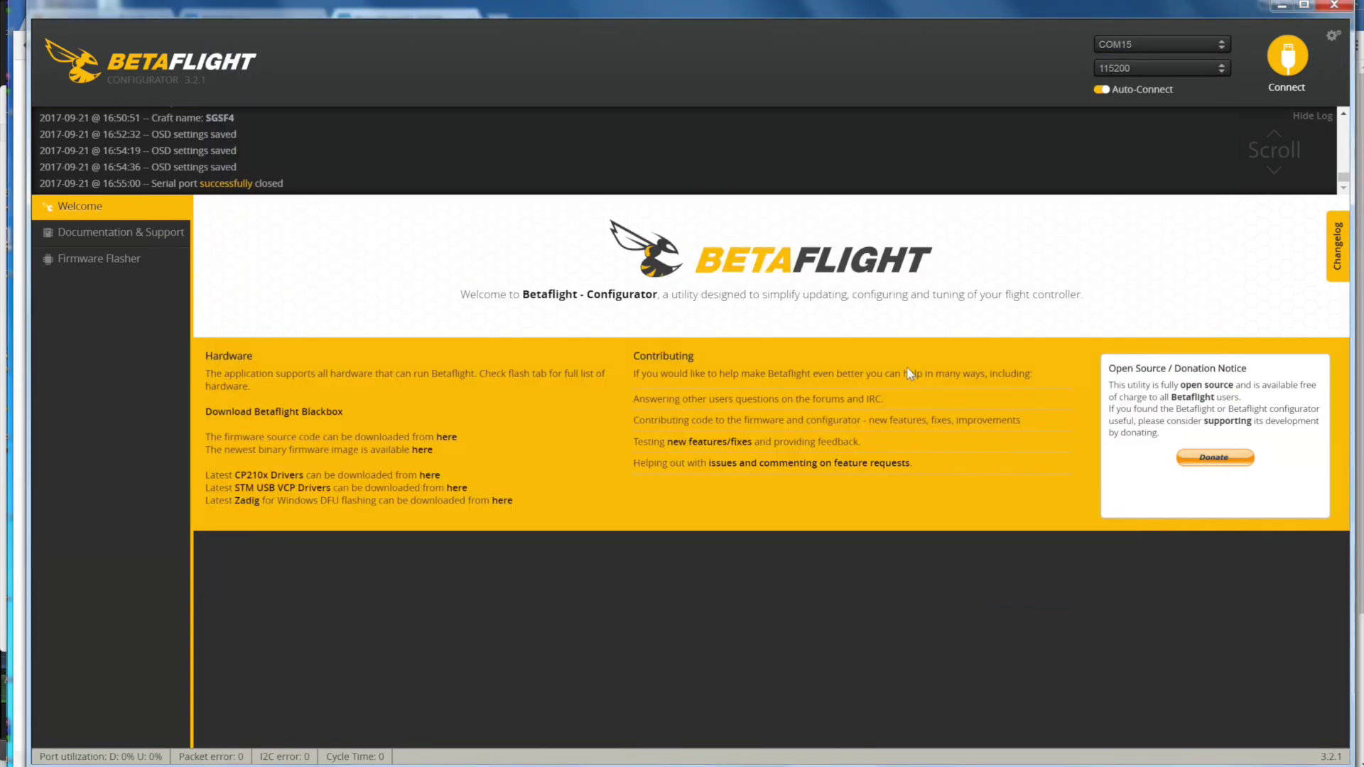
Connect Betaflight Configurator to the flight controller on COM15 and, with motor control enabled, test motor 1 and all motors together
click(1288, 62)
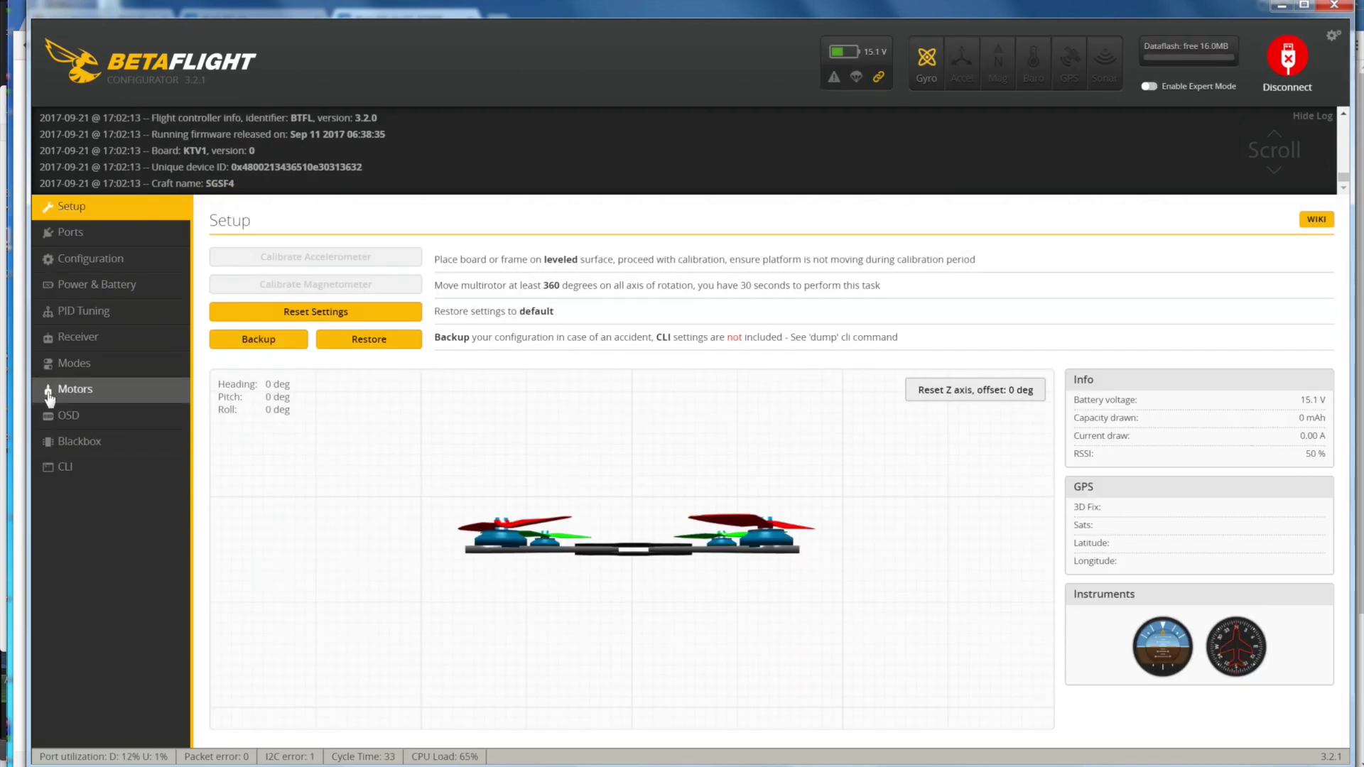
click(64, 390)
click(793, 588)
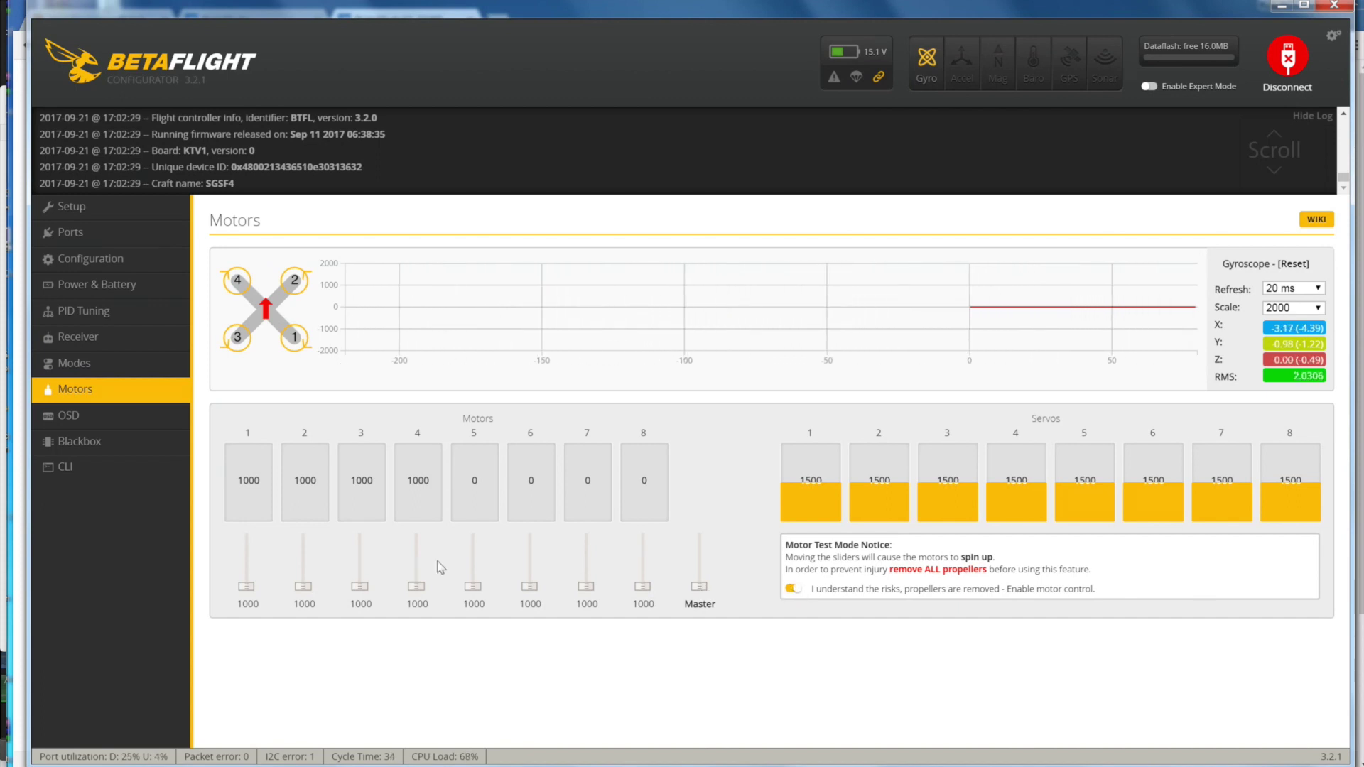
drag(246, 587, 250, 604)
mouse_move(699, 587)
mouse_down()
mouse_move(700, 571)
mouse_move(700, 590)
mouse_up()
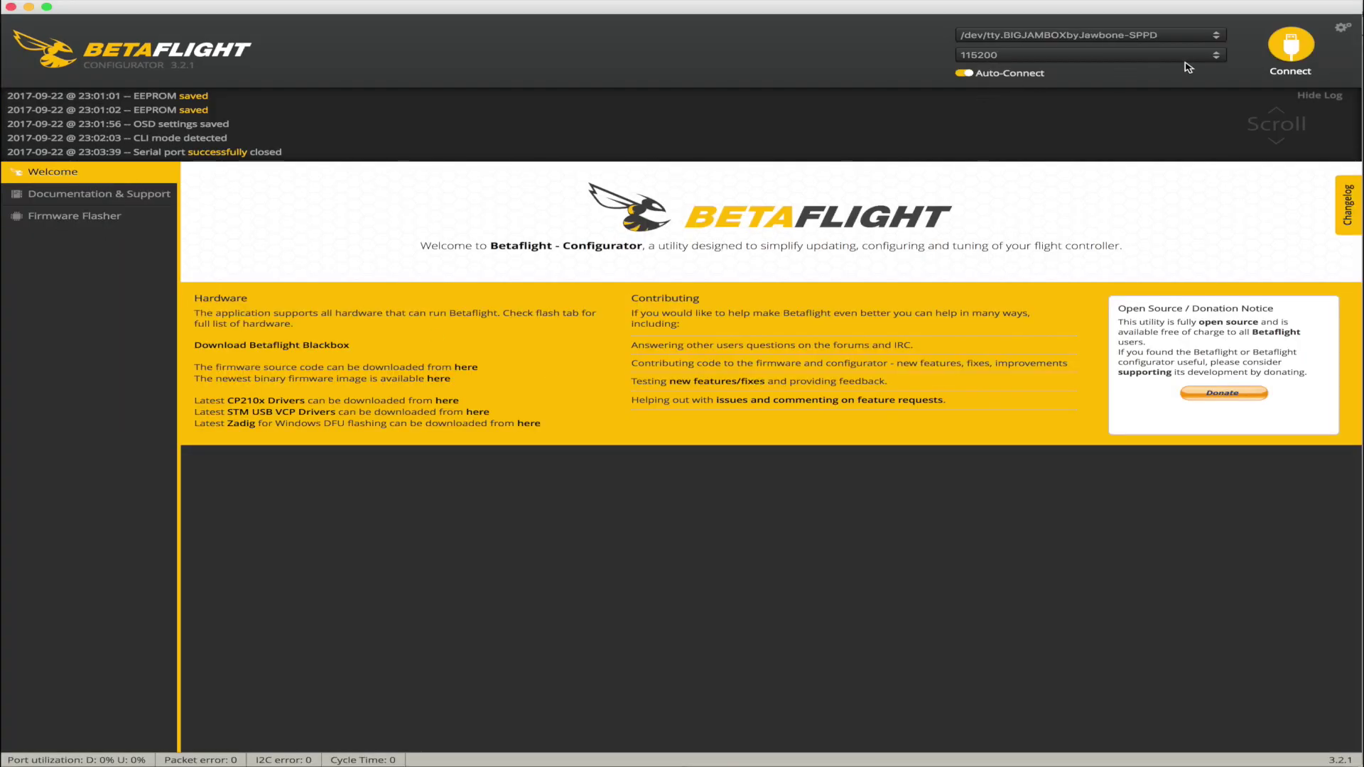
Connect Betaflight Configurator to the flight controller again at 115200 baud
click(1292, 45)
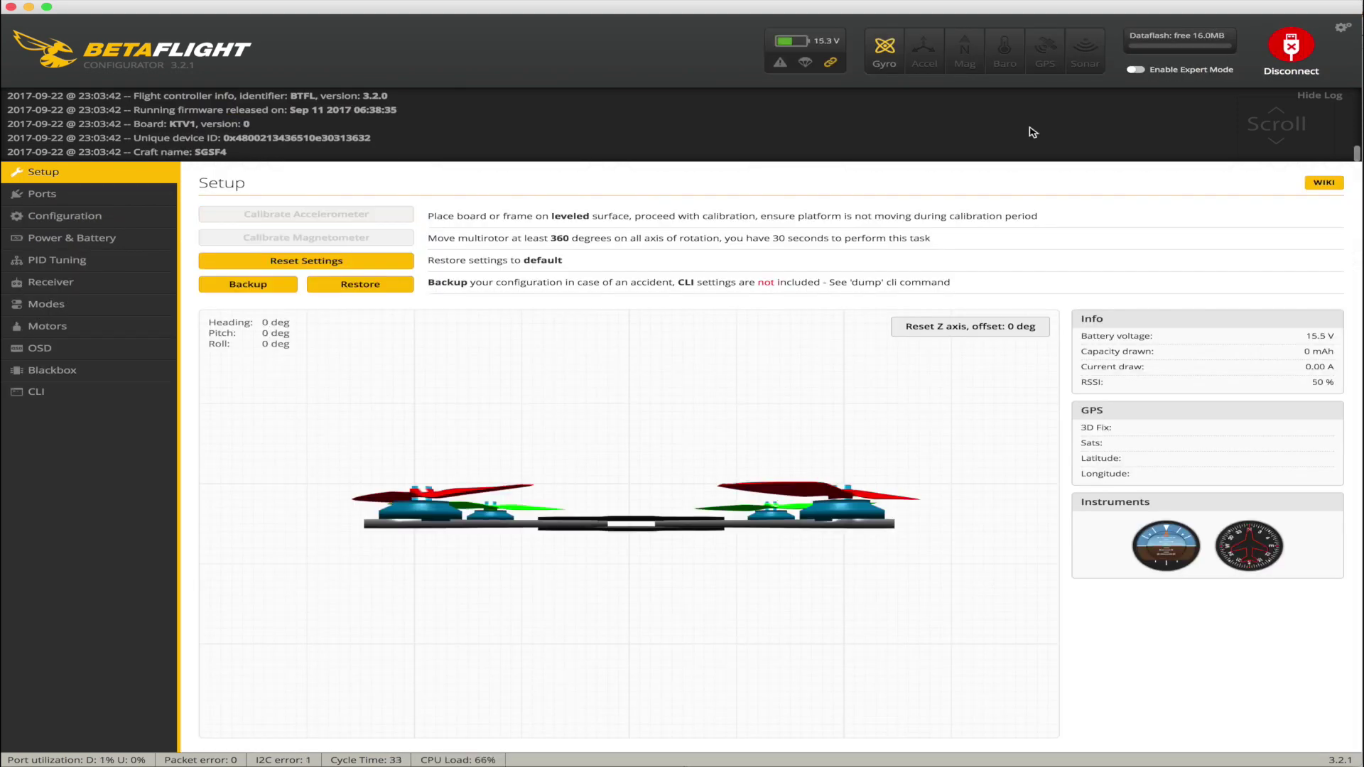